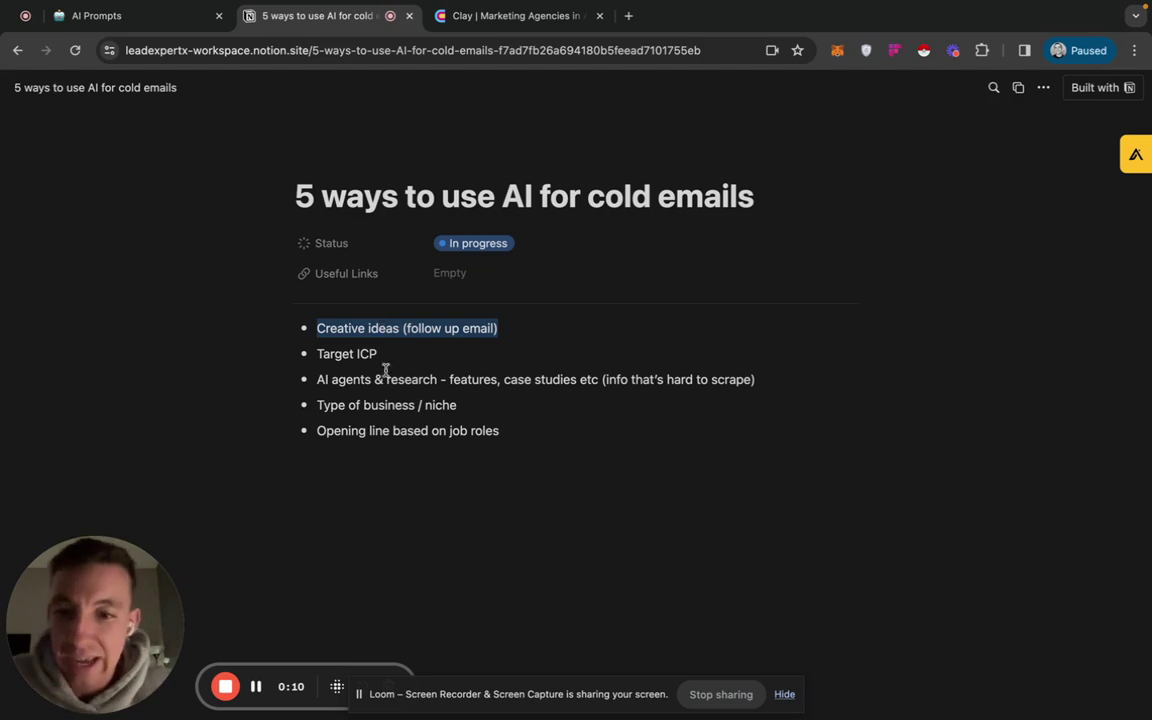
- Review the five bulleted ways to use AI for cold emails, from creative ideas to opening lines by job role
drag(319, 354, 458, 352)
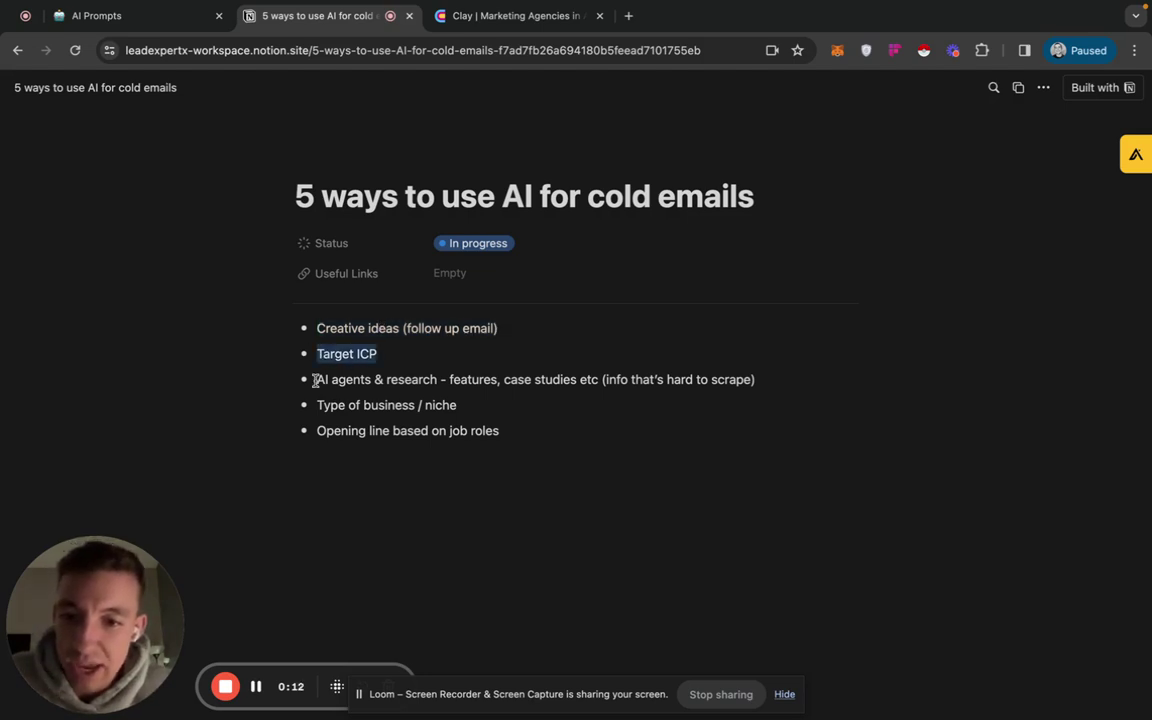
drag(318, 380, 497, 380)
click(373, 404)
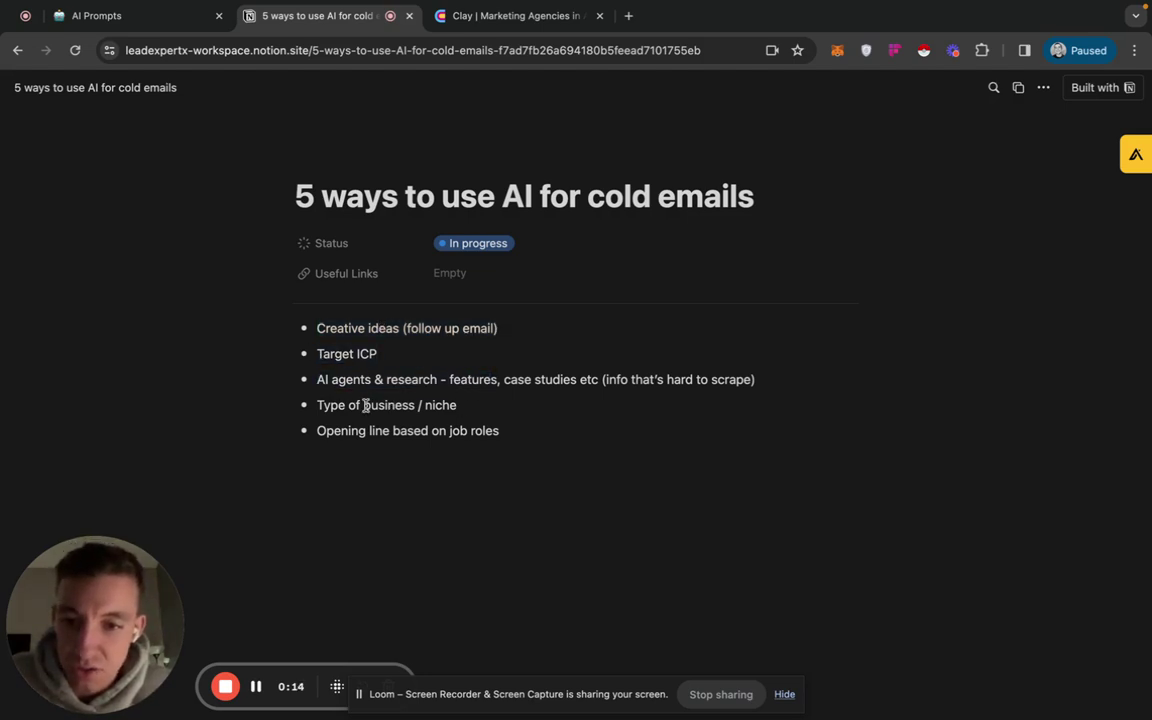
drag(414, 404, 507, 436)
click(507, 436)
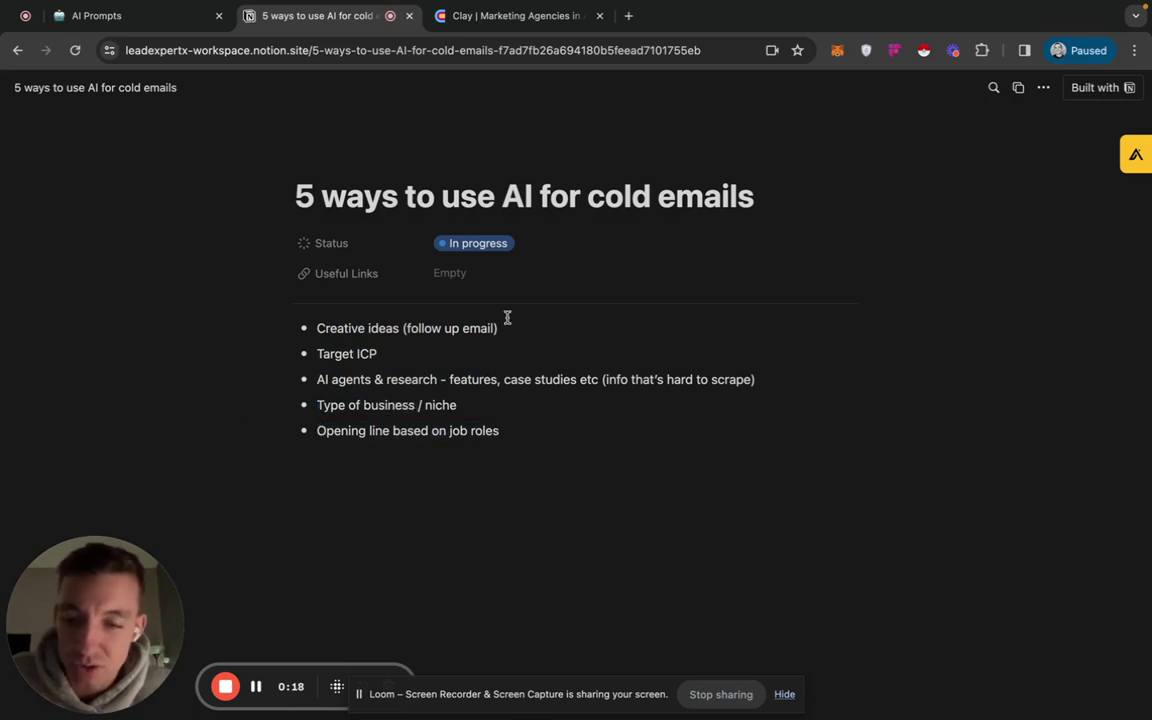
- Switch to the Clay table of Australian marketing agencies and examine the company descriptions, including the full text for Hurricane Digital
click(522, 16)
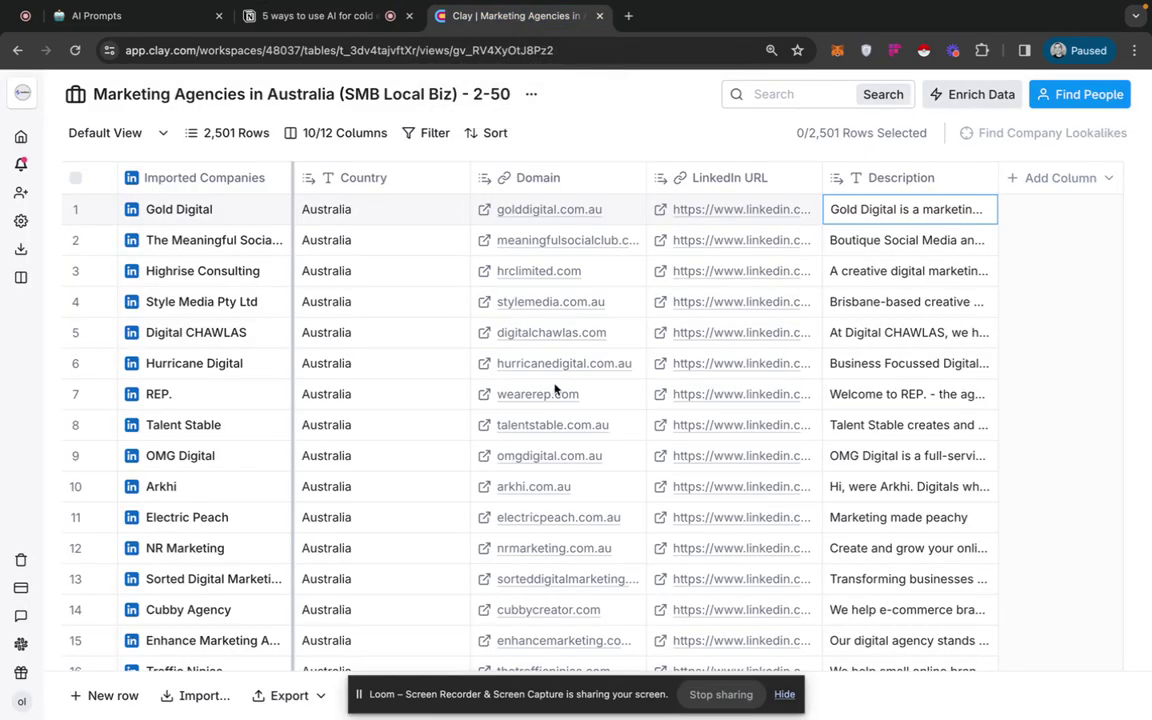
scroll(781, 380, down, 2)
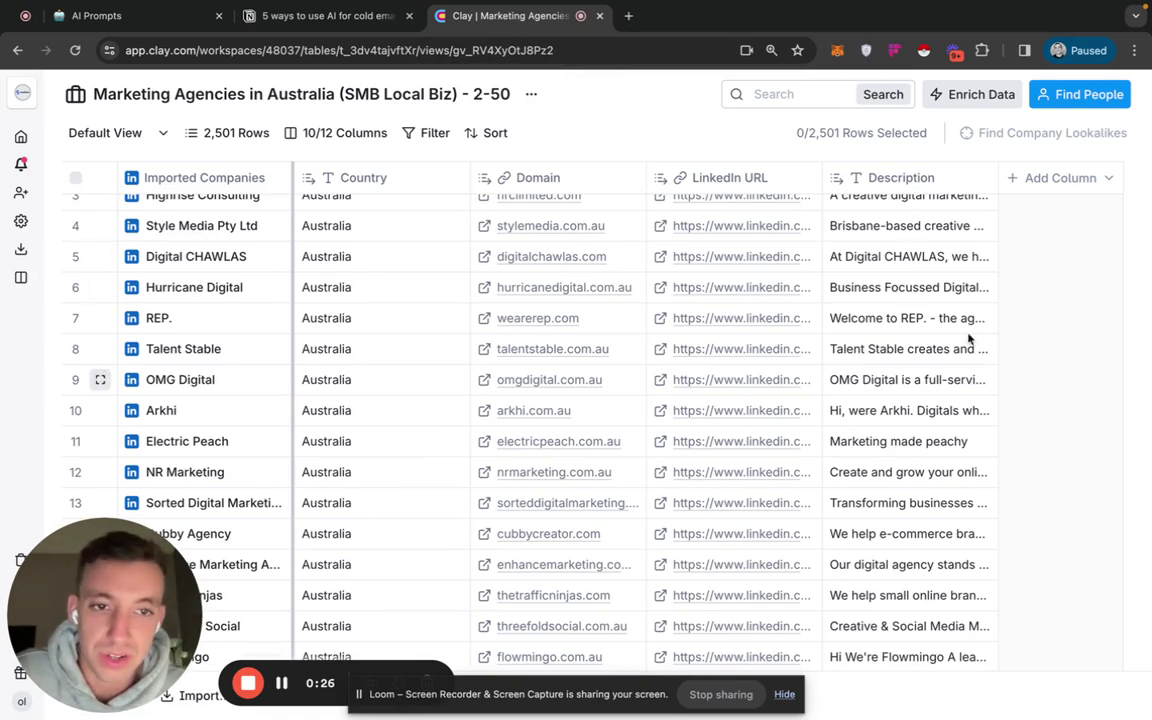
click(898, 320)
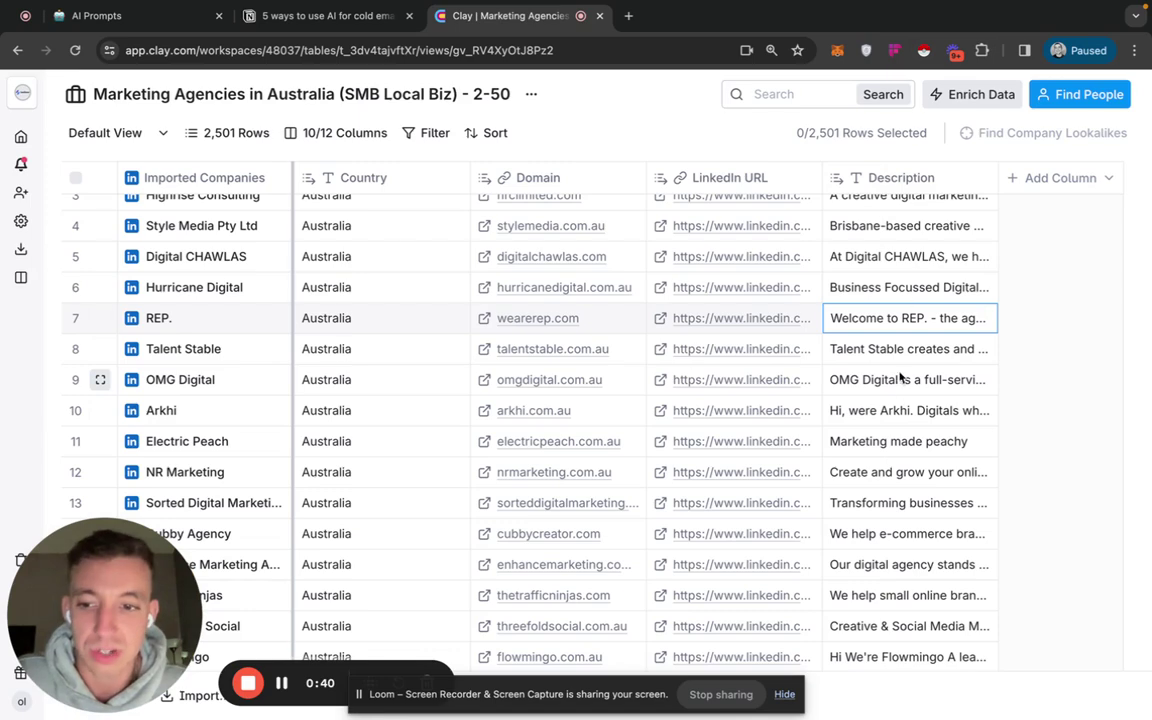
click(898, 286)
click(901, 287)
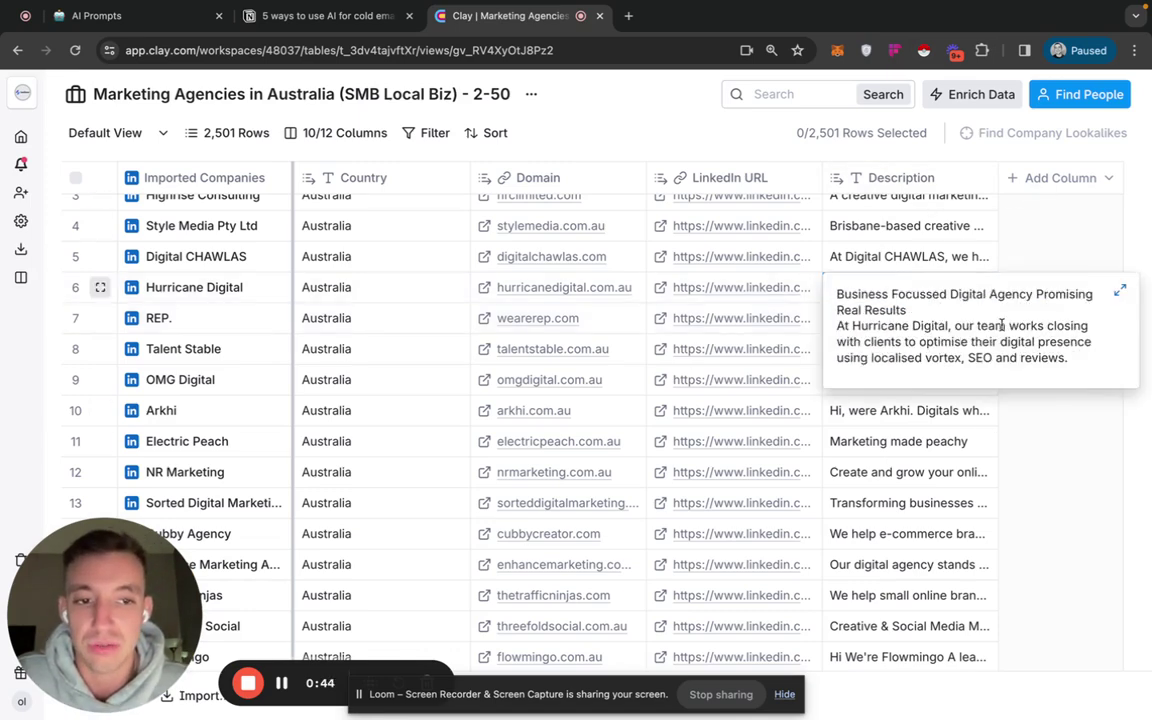
click(899, 266)
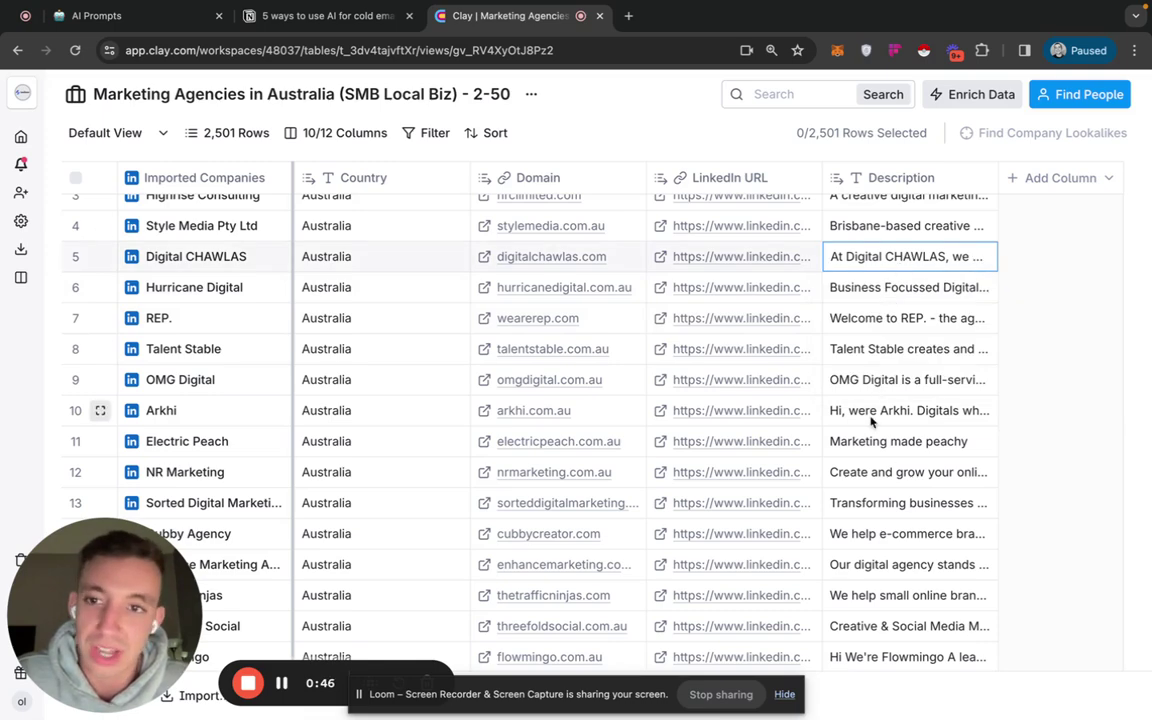
scroll(869, 419, up, 2)
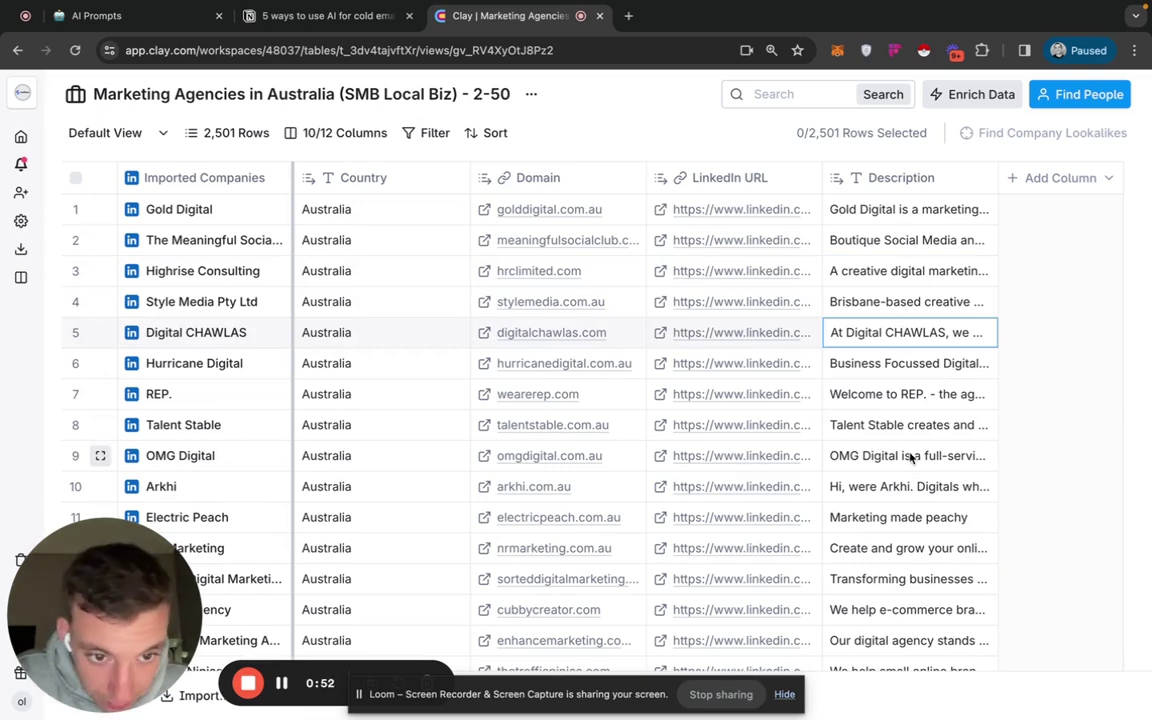
scroll(913, 458, down, 3)
scroll(913, 458, up, 3)
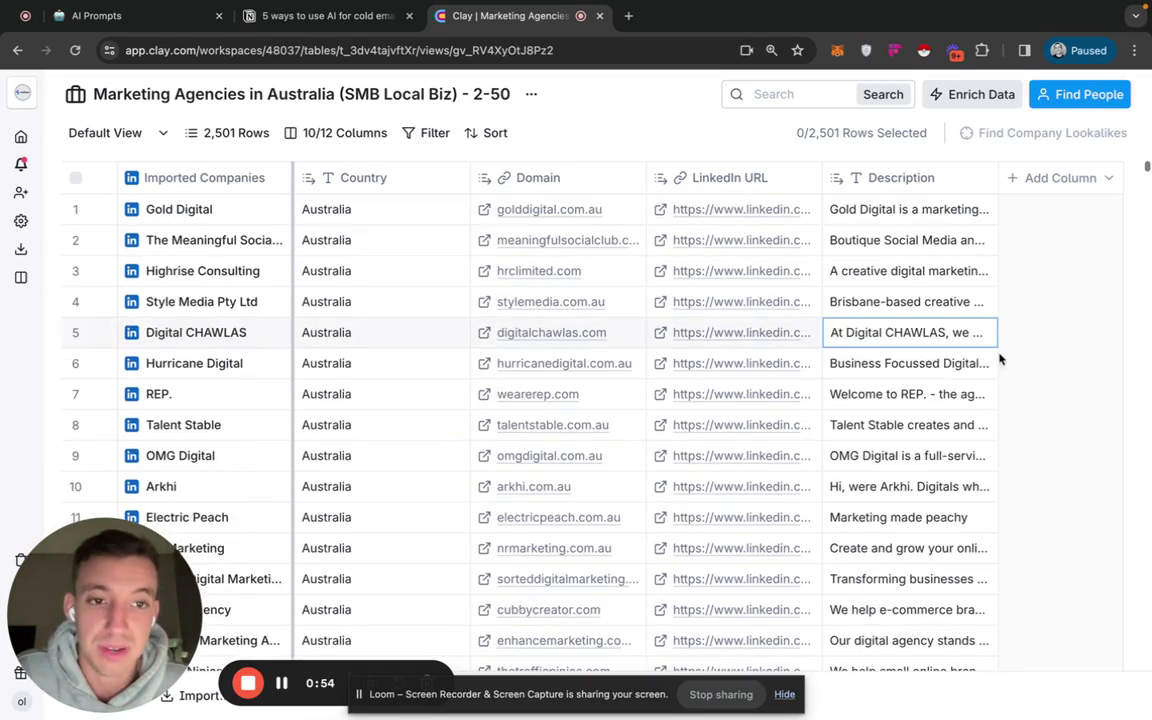
- Start a new Use AI enrichment column for the marketing agencies table
click(976, 100)
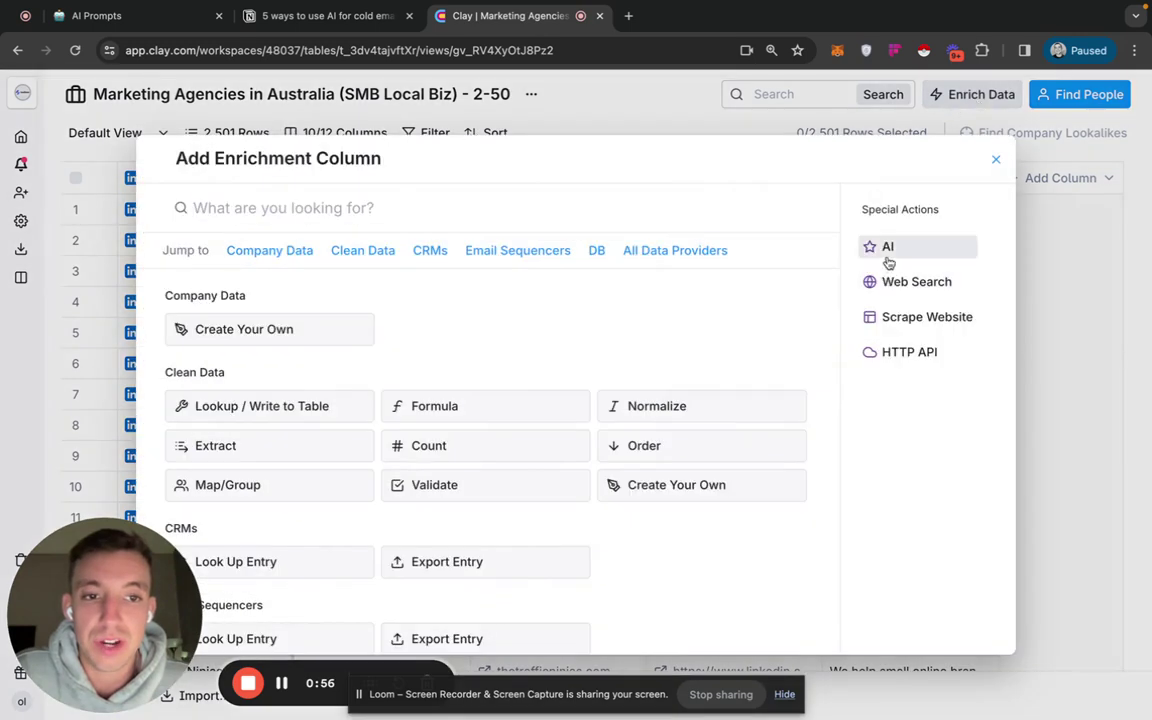
click(903, 410)
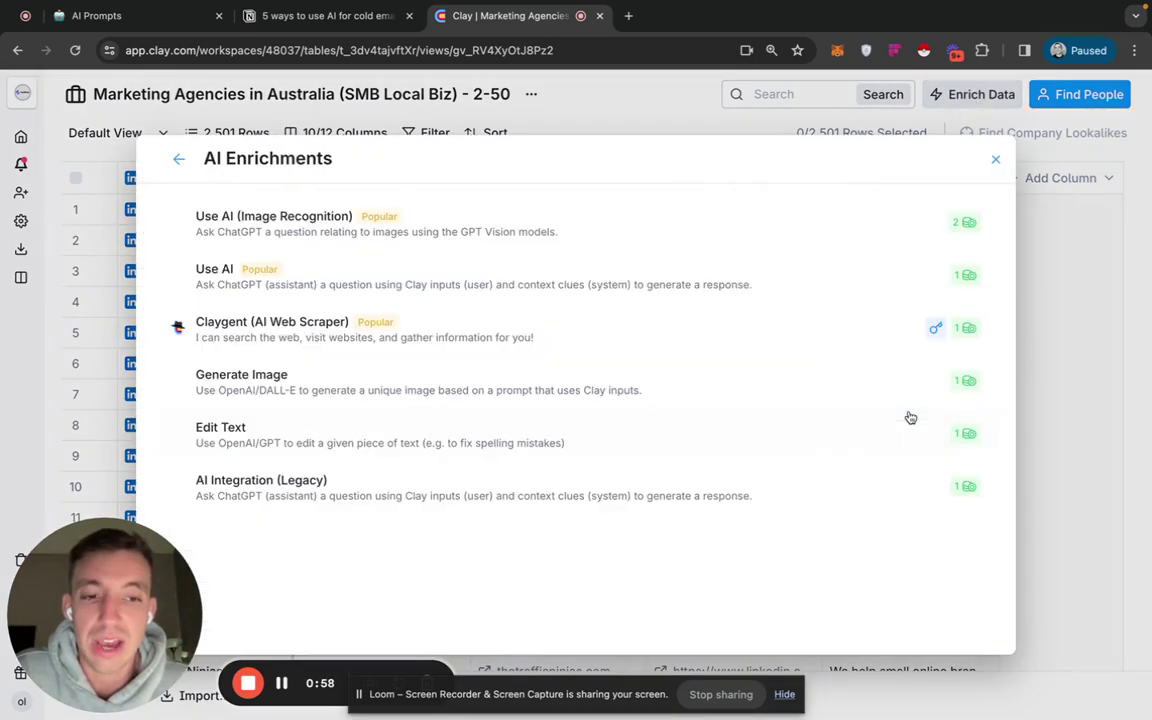
click(436, 281)
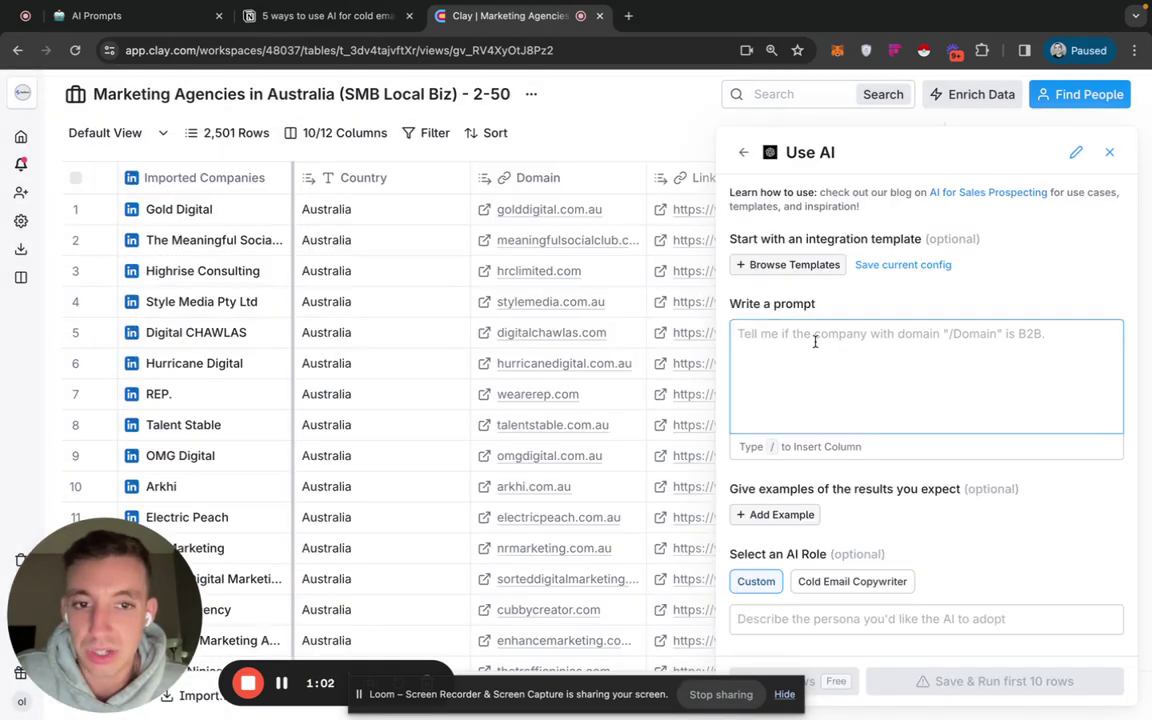
- Copy the full "Google ads Ideas" prompt from the AI Prompts page into the Use AI prompt in Clay
click(140, 18)
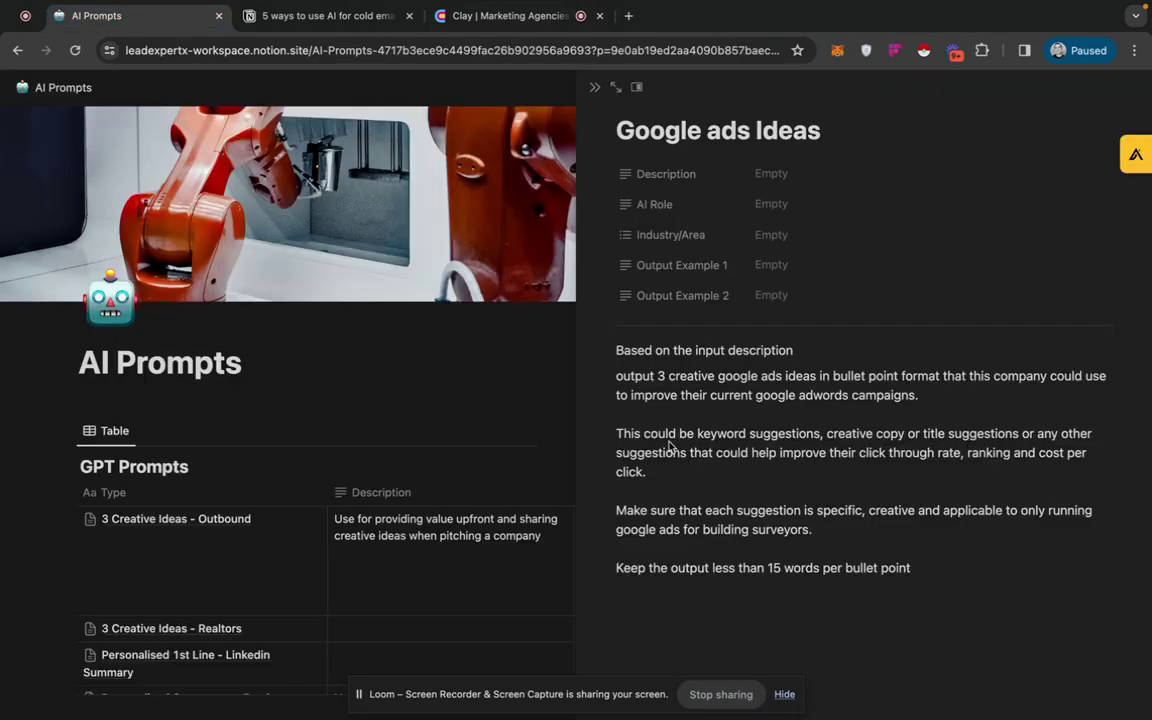
drag(616, 350, 973, 569)
click(515, 16)
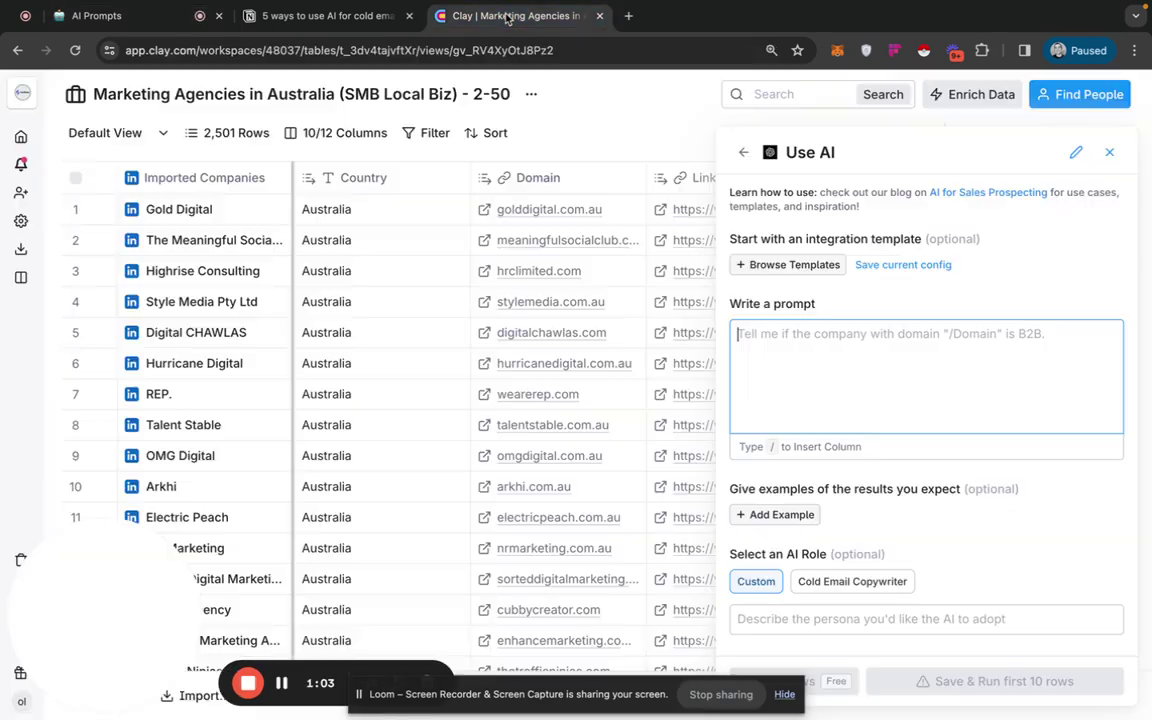
key(ctrl+v)
scroll(900, 360, up, 5)
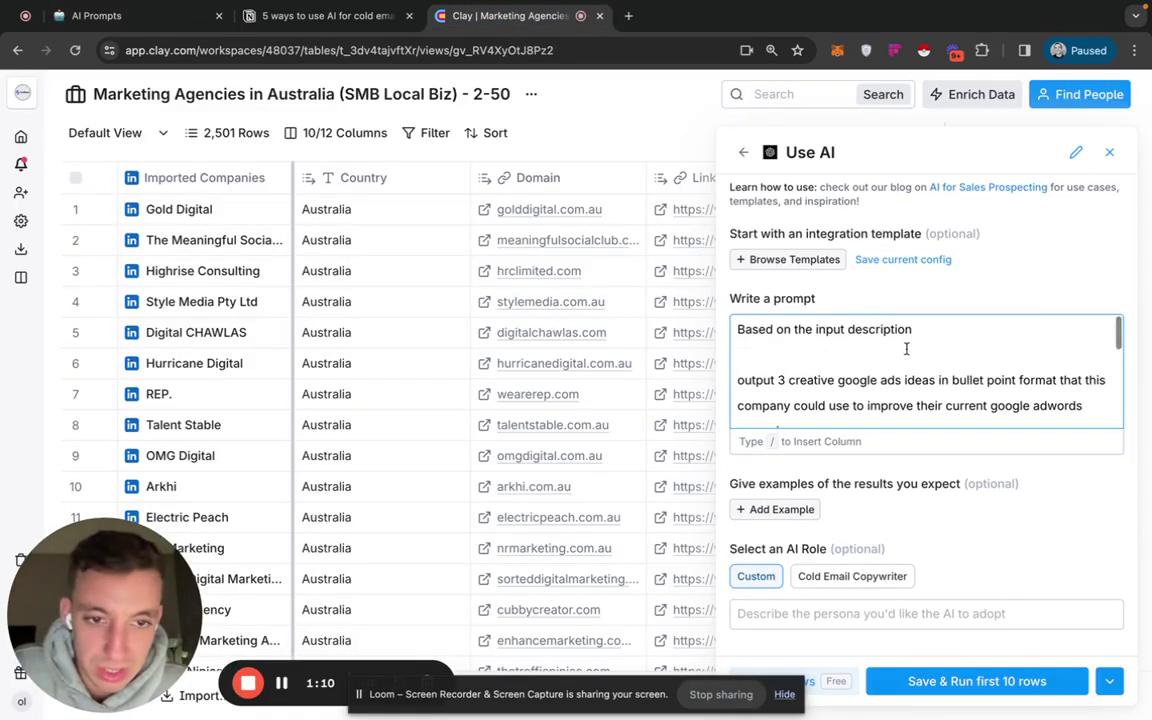
- Replace the word "description" in the prompt's first line with a reference to the Description column
drag(925, 334, 854, 337)
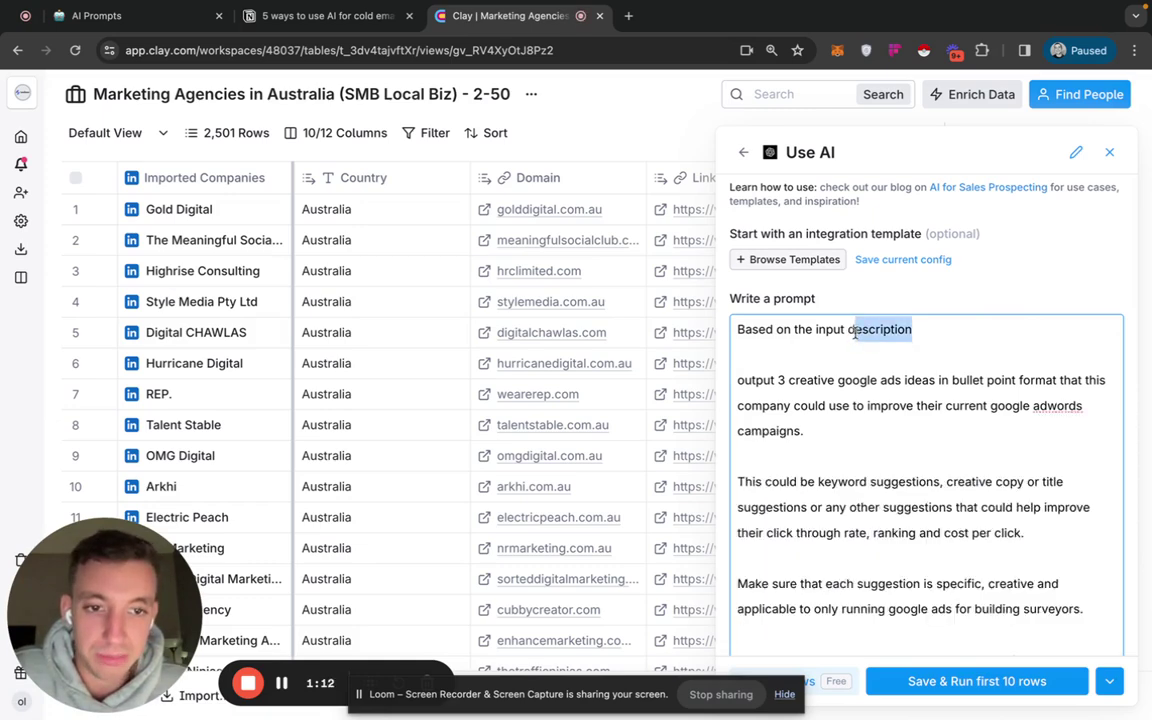
key(BackSpace)
text(/)
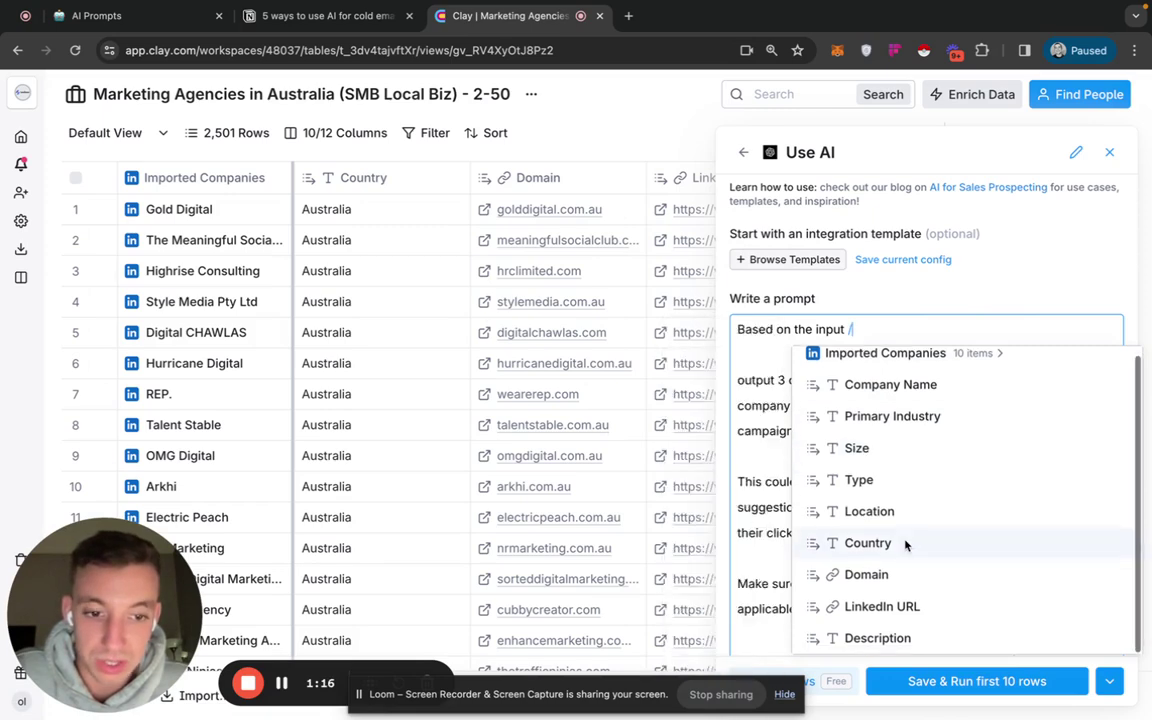
click(885, 638)
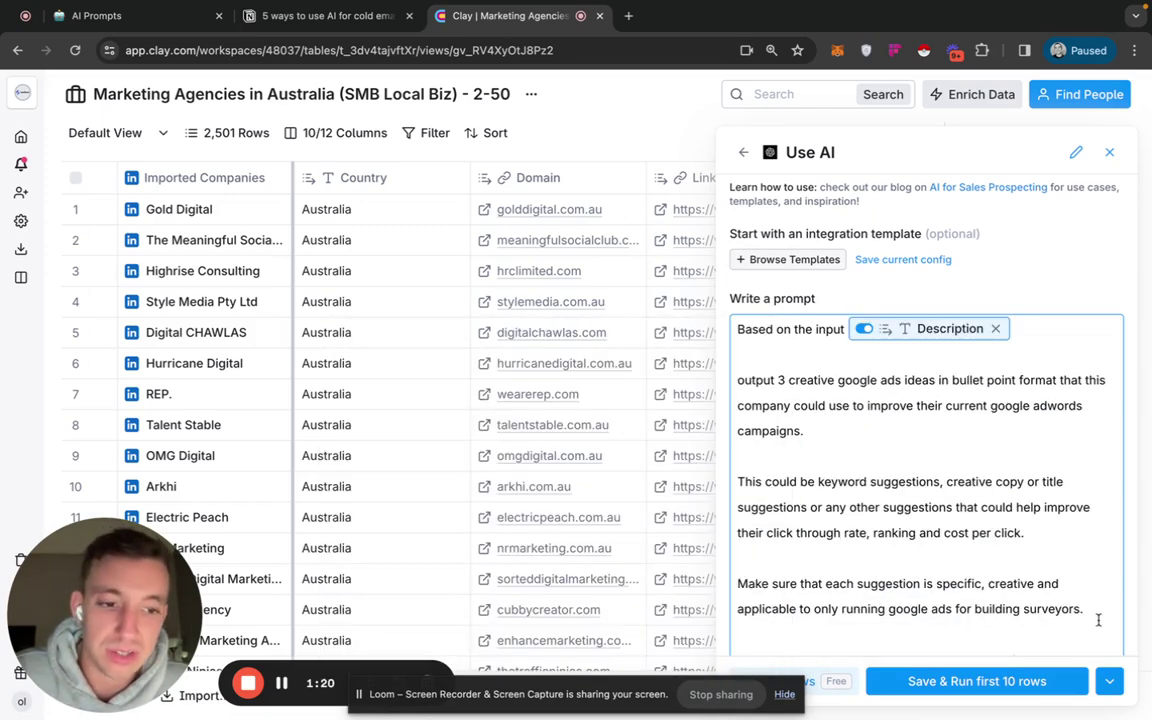
- Replace "building surveyors" with "marketing agencies" in the prompt's sentence about specific, creative suggestions
drag(1081, 607, 975, 608)
key(BackSpace)
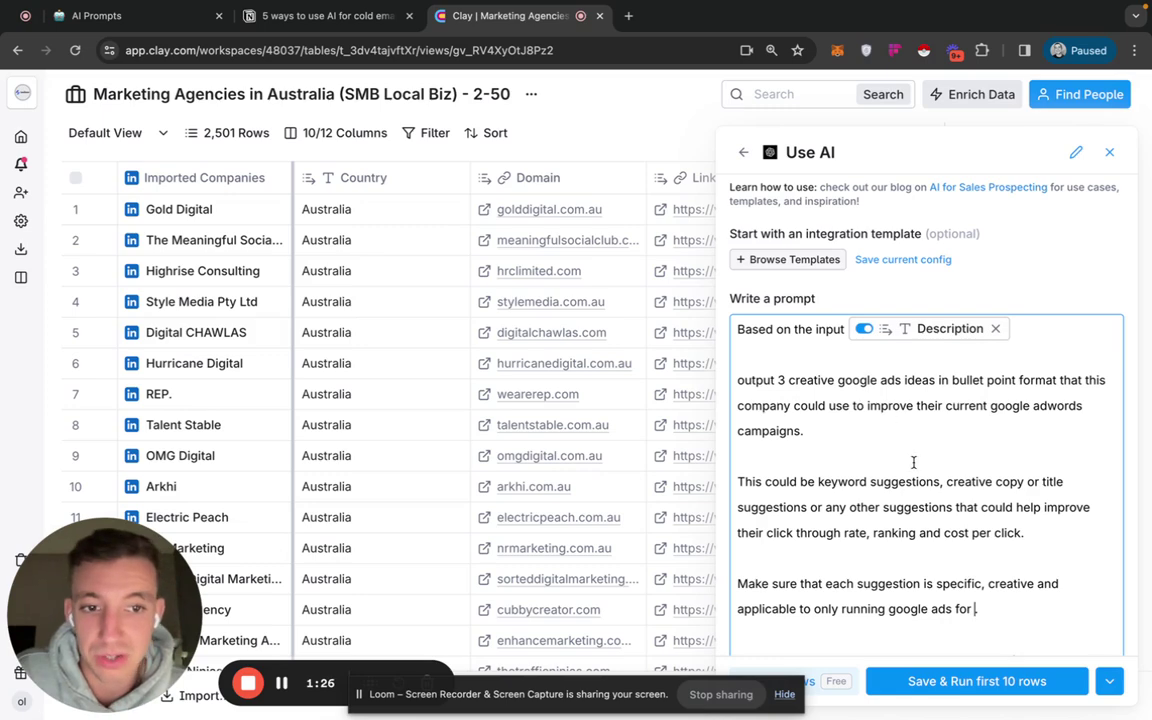
scroll(920, 462, down, 1)
scroll(905, 400, down, 2)
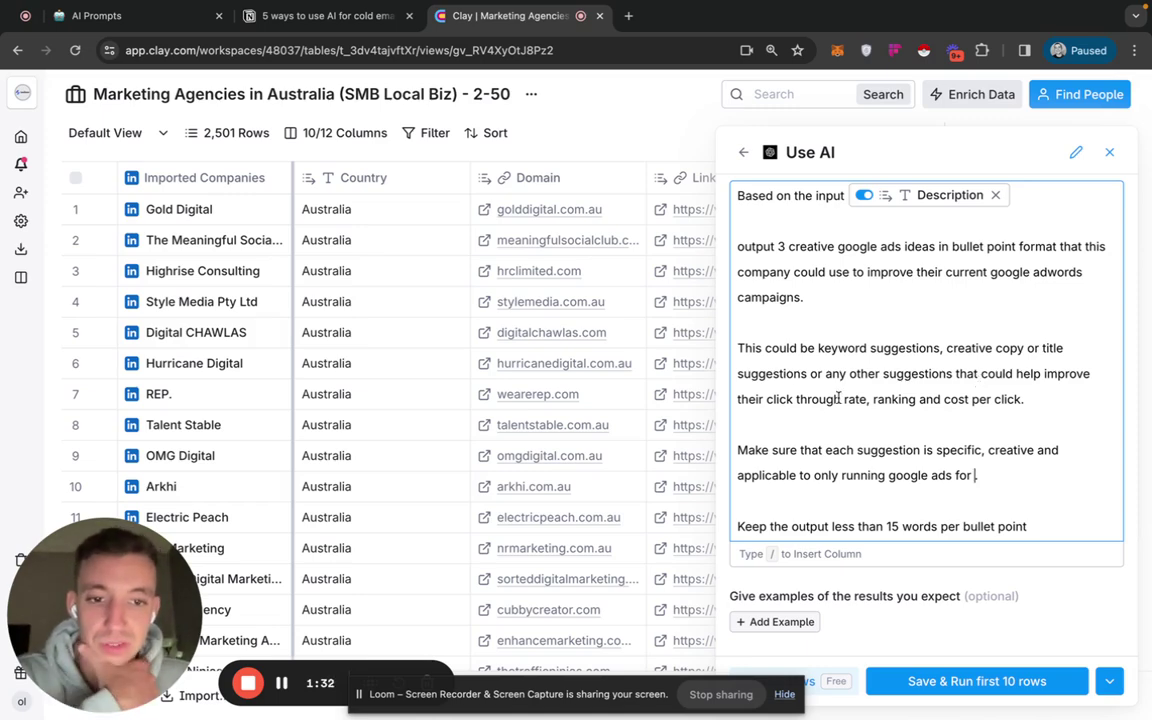
scroll(905, 500, down, 3)
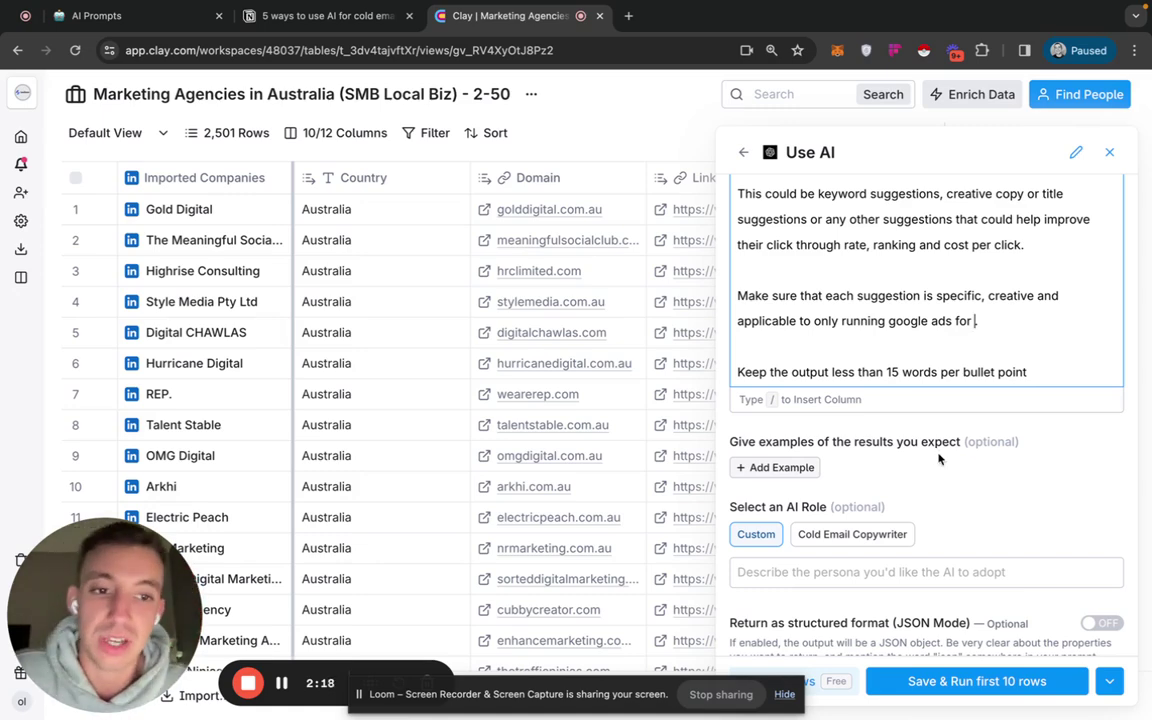
scroll(1018, 305, up, 1)
scroll(1018, 307, down, 1)
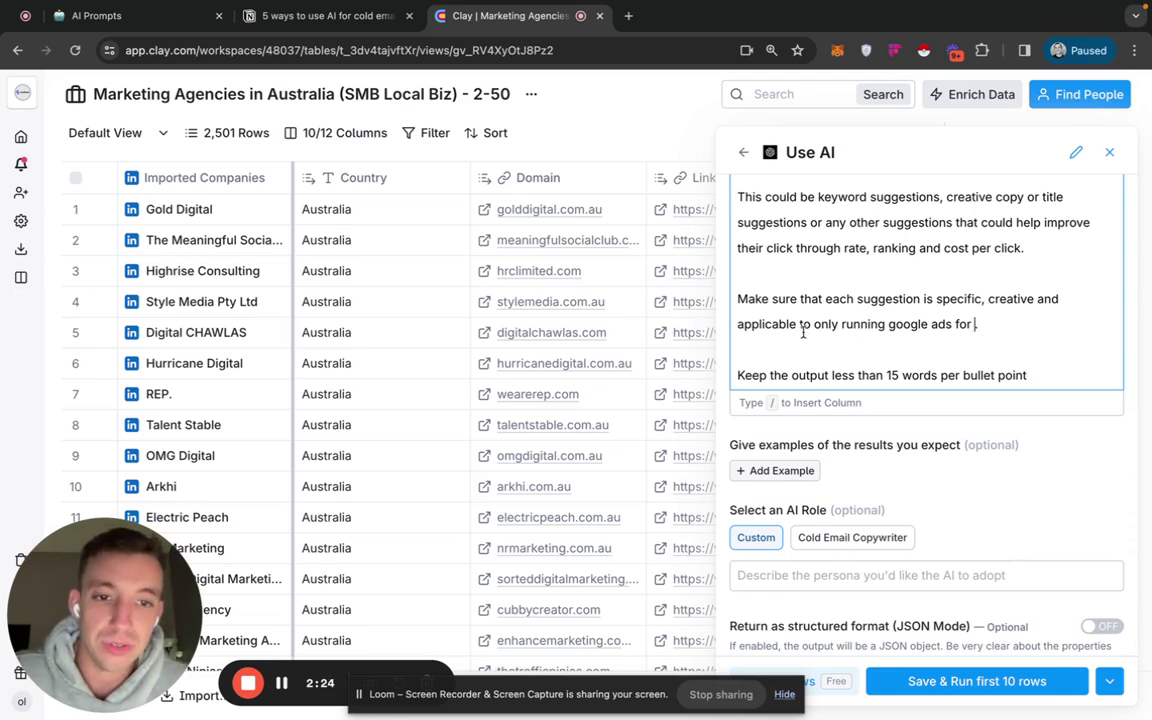
text(marketing agenc)
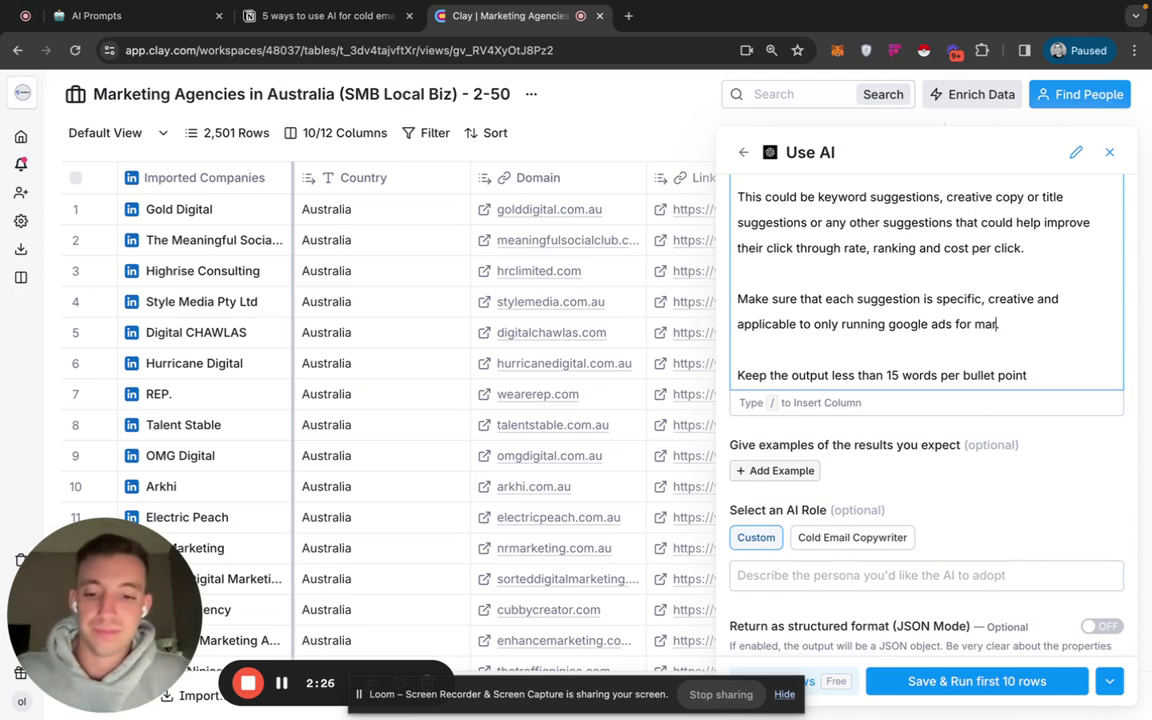
key(BackSpace)
key(BackSpace)
key(BackSpace)
key(BackSpace)
key(BackSpace)
key(BackSpace)
key(BackSpace)
key(BackSpace)
key(BackSpace)
key(BackSpace)
key(BackSpace)
key(BackSpace)
key(BackSpace)
key(BackSpace)
key(BackSpace)
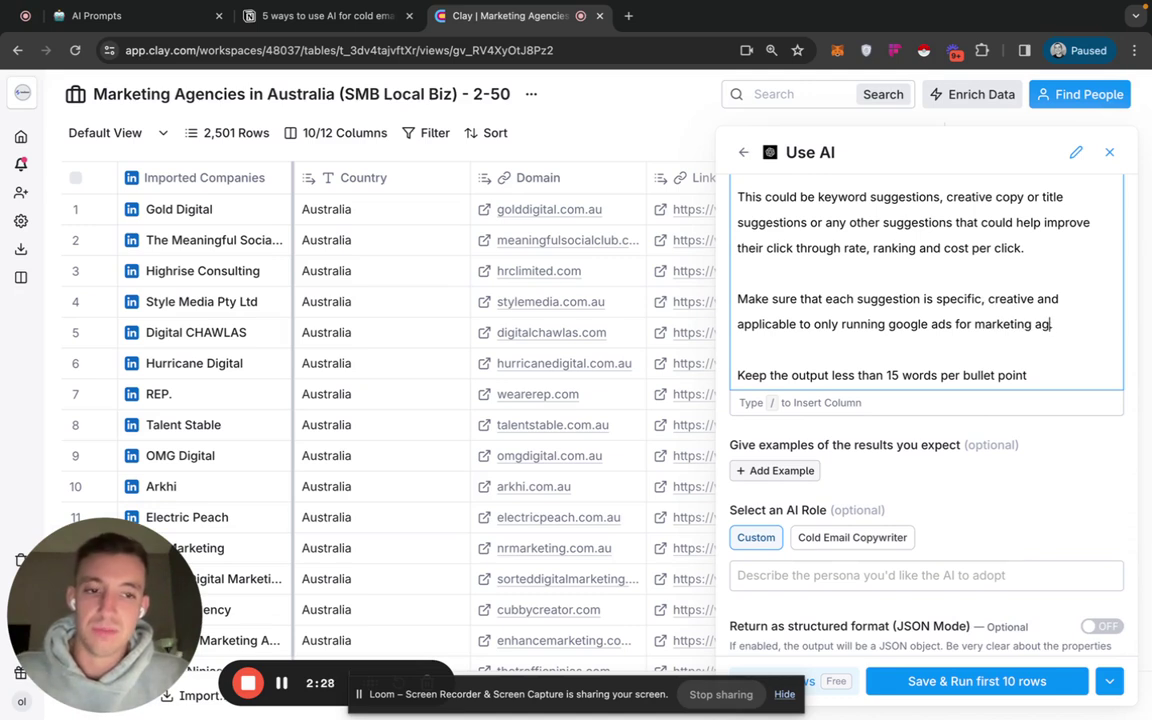
text(marketing agencies.)
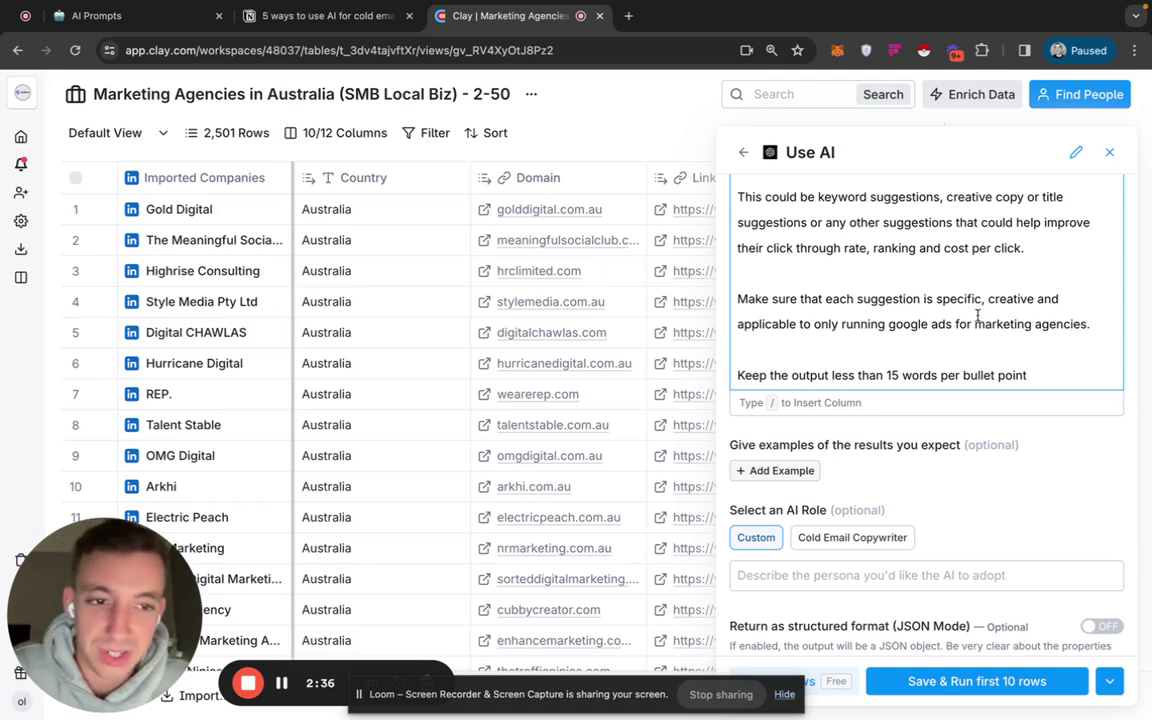
- Check the edited prompt, expand the enrichment settings and set the model to gpt-4-1106-preview (Turbo)
scroll(890, 310, up, 3)
scroll(900, 325, down, 2)
scroll(900, 325, down, 3)
scroll(880, 360, up, 3)
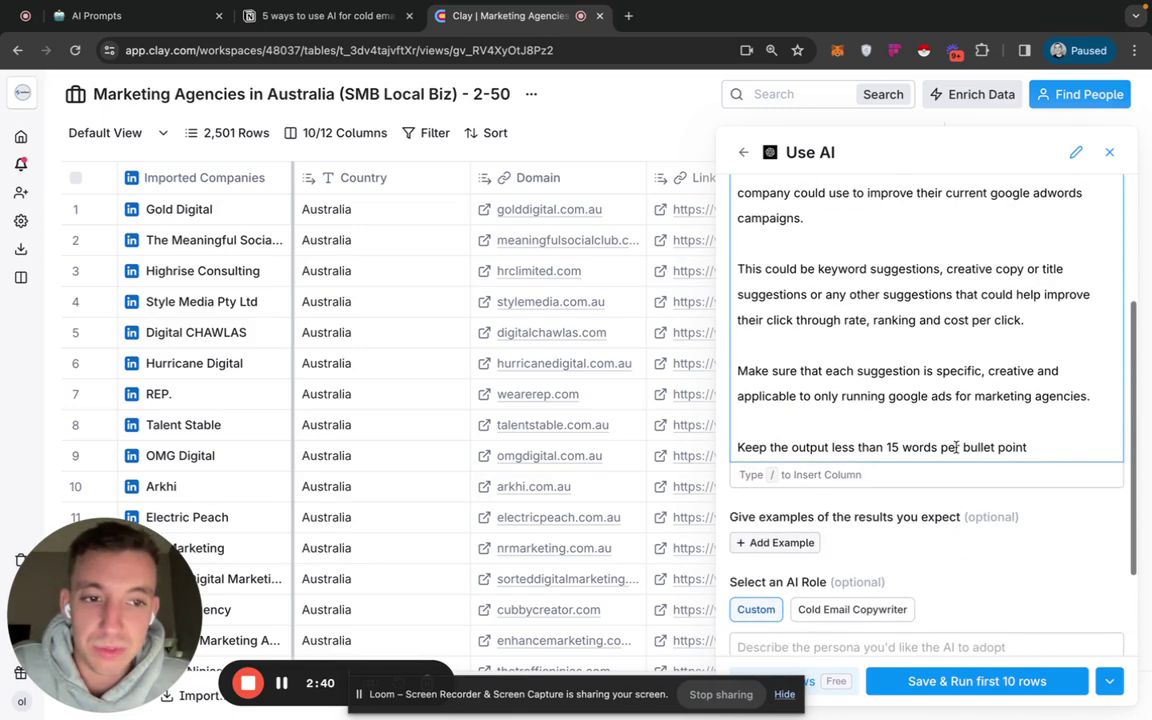
scroll(910, 340, up, 1)
scroll(905, 306, down, 3)
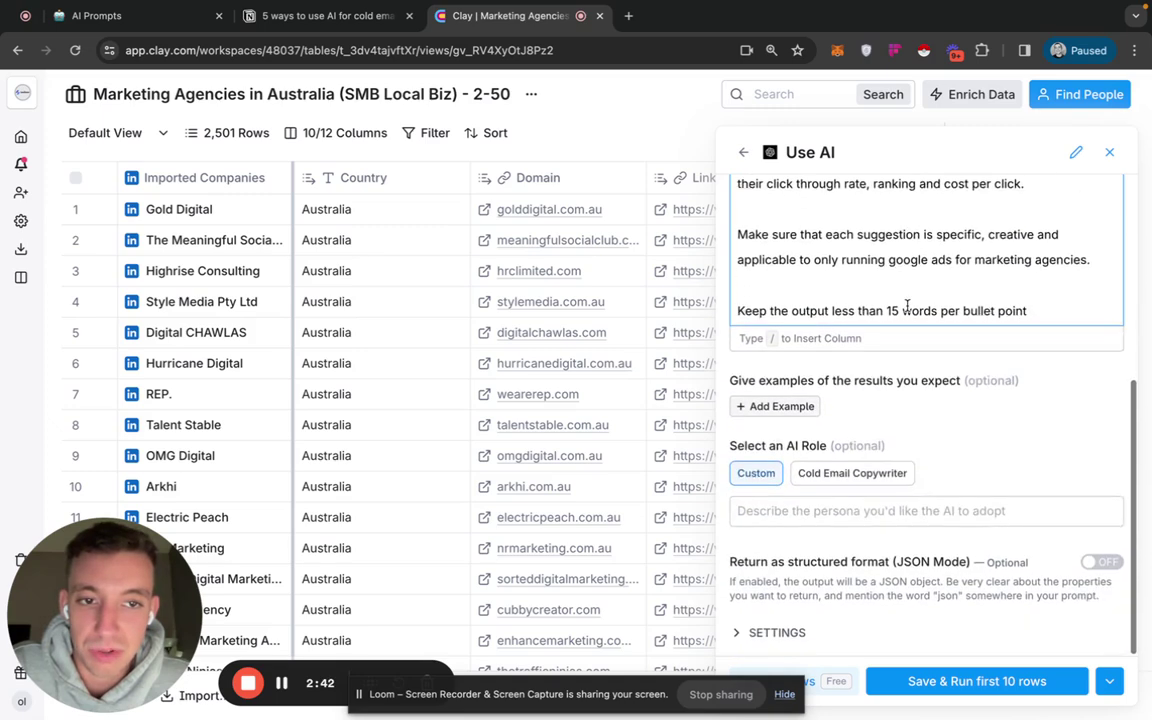
click(777, 632)
scroll(745, 500, down, 5)
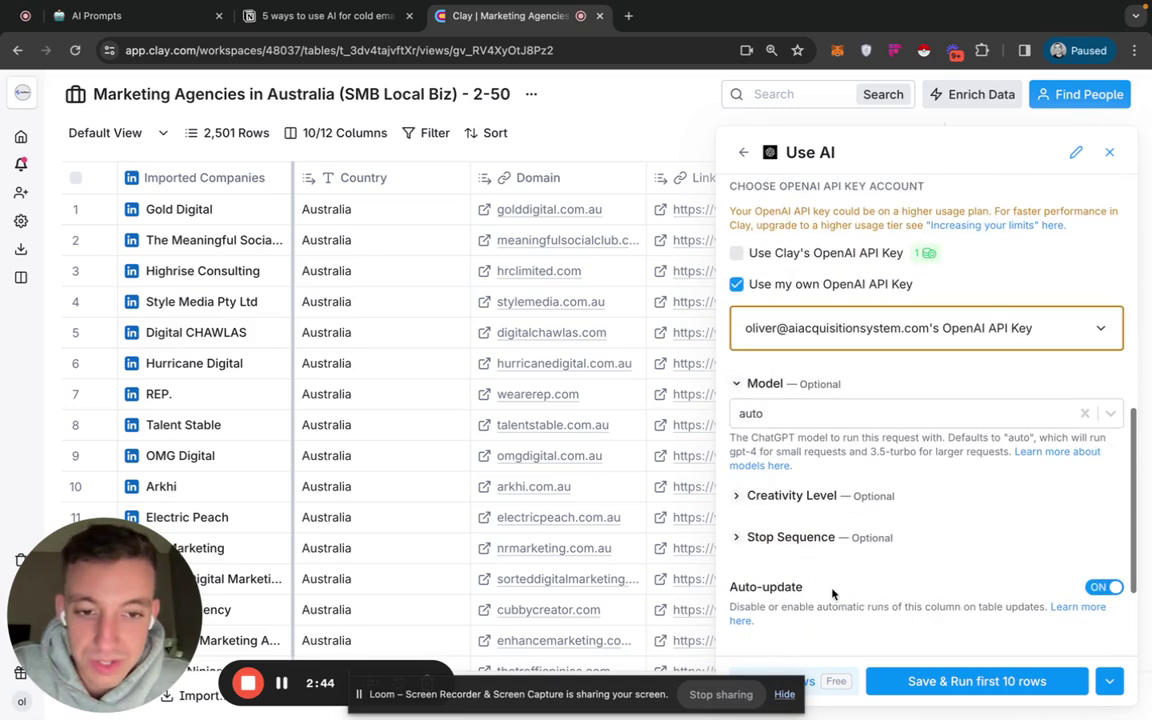
click(820, 414)
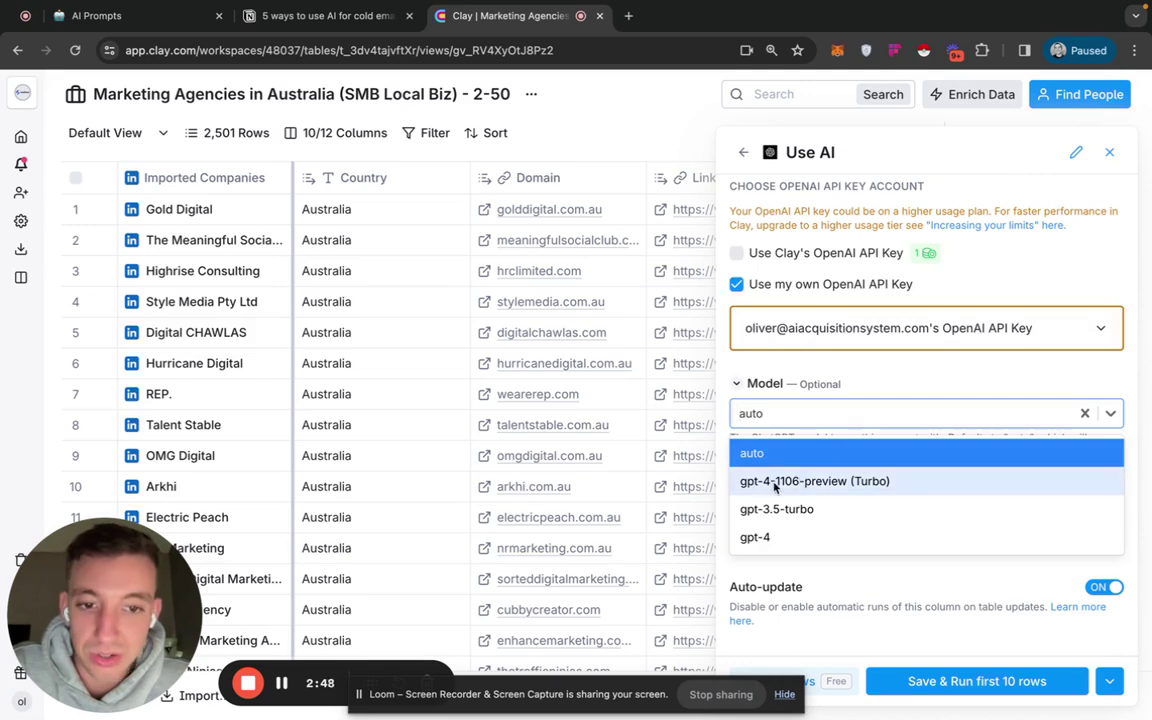
click(890, 484)
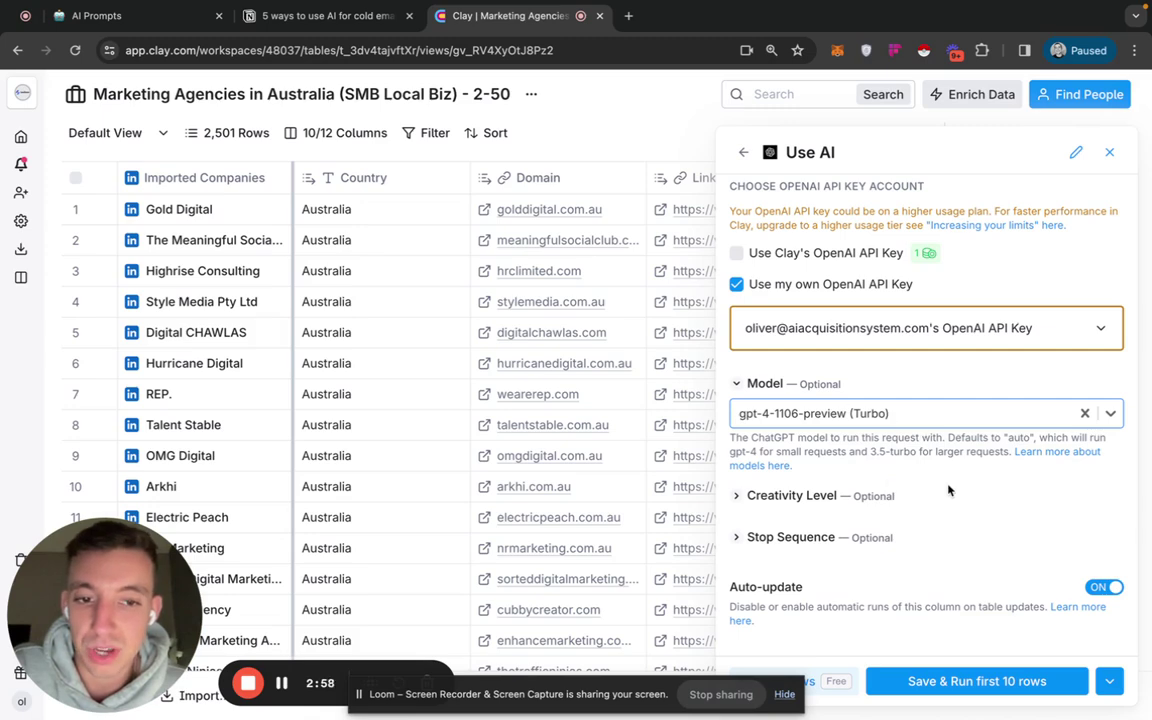
- Try the AI prompt on 5 rows to preview the generated Google ads ideas
scroll(949, 490, down, 1)
scroll(949, 490, up, 5)
scroll(949, 488, down, 3)
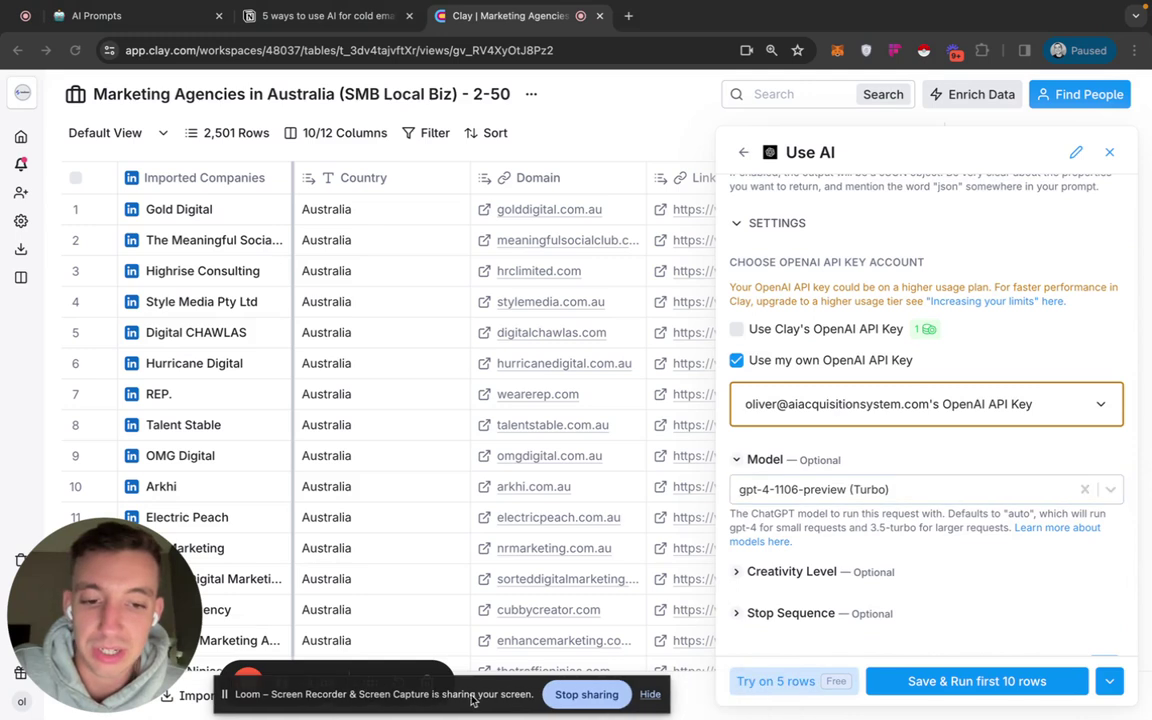
click(776, 682)
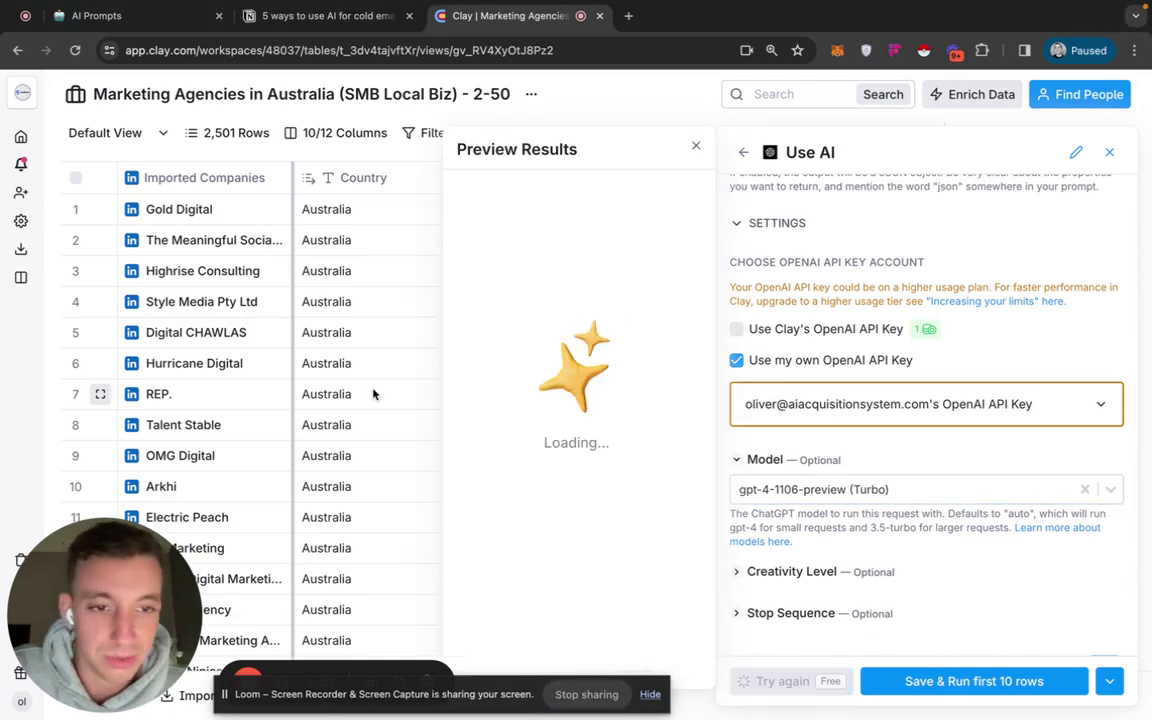
scroll(938, 239, up, 5)
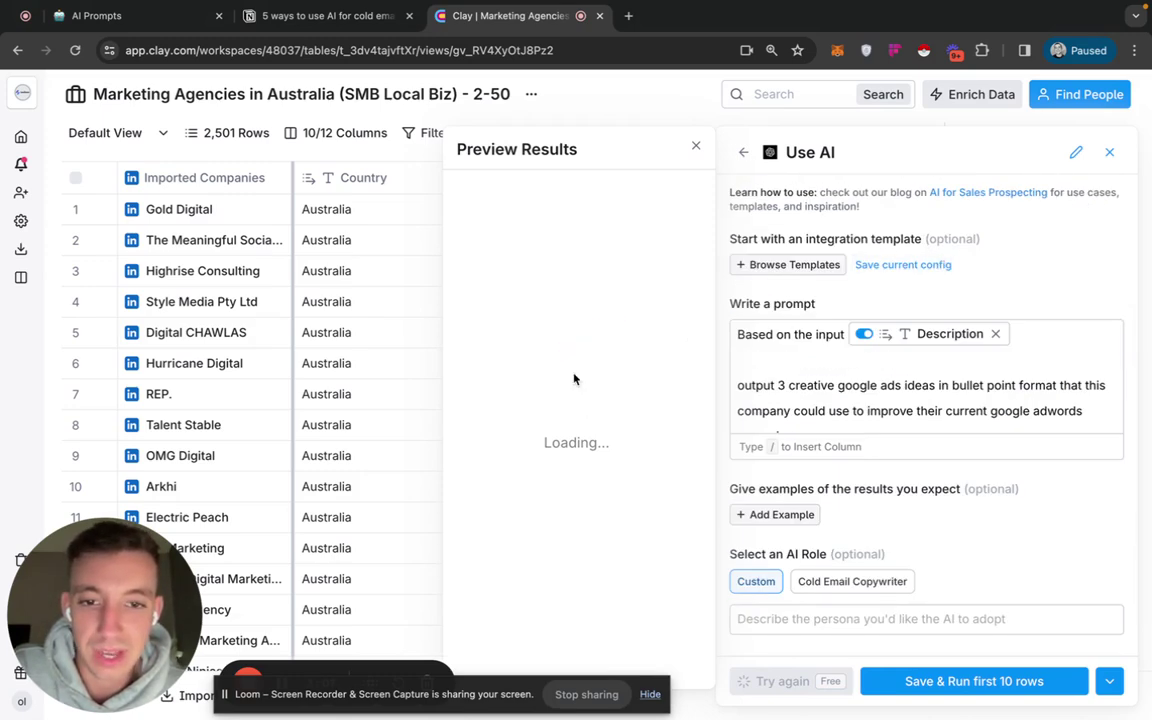
drag(369, 697, 671, 695)
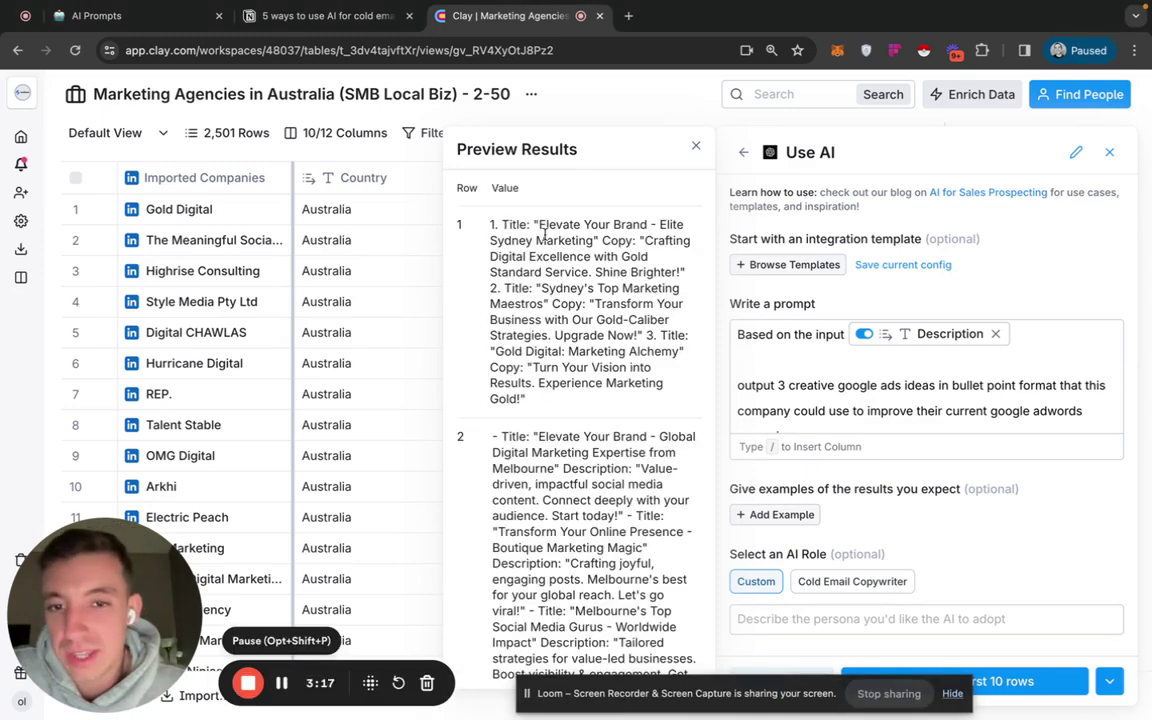
- Review the previewed Google ads ideas for all five rows and compare them with the prompt's instructions
drag(500, 226, 642, 230)
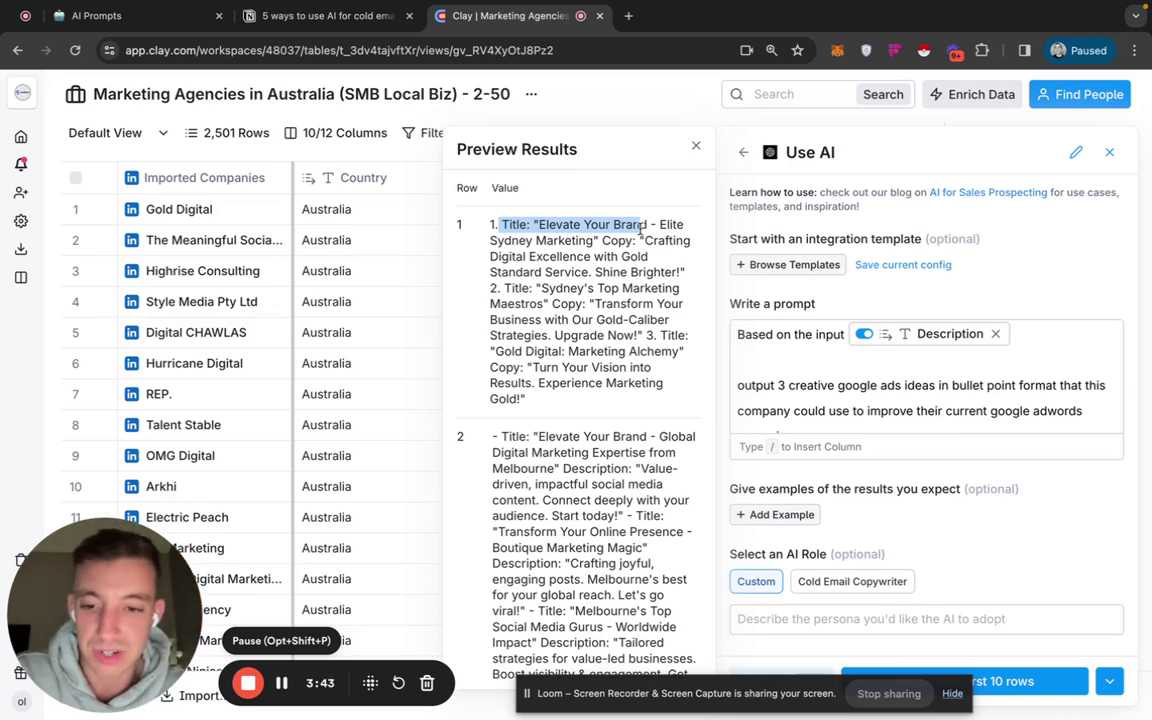
scroll(595, 370, down, 4)
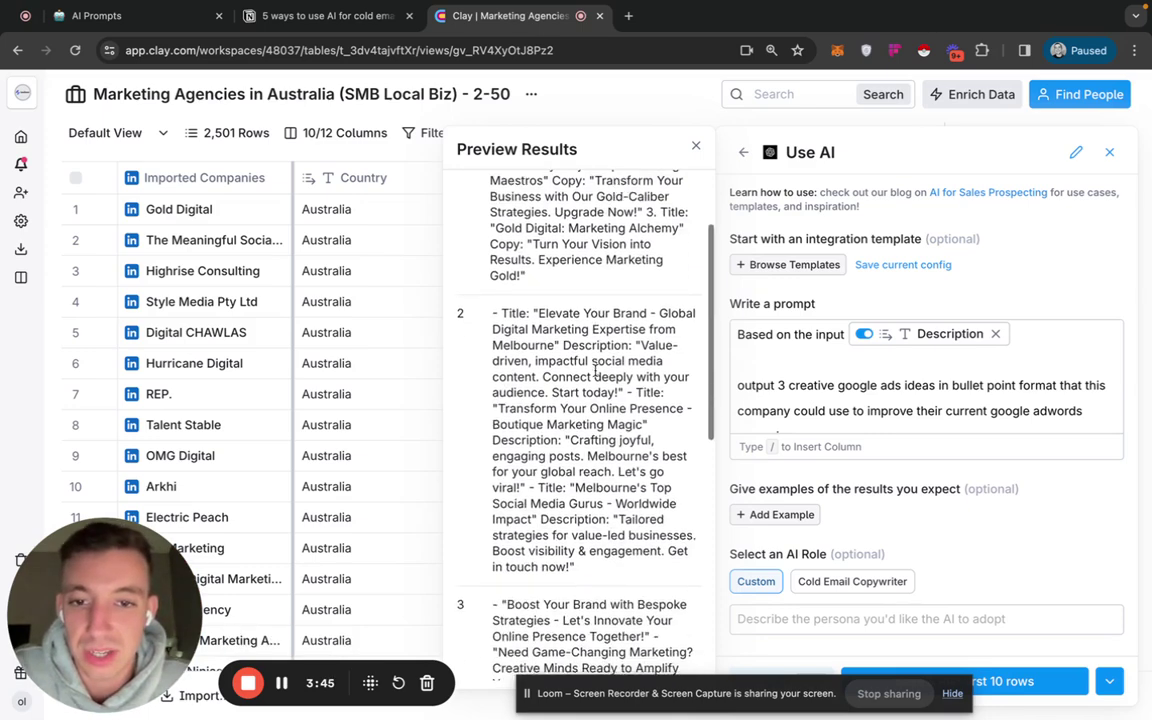
scroll(595, 370, down, 2)
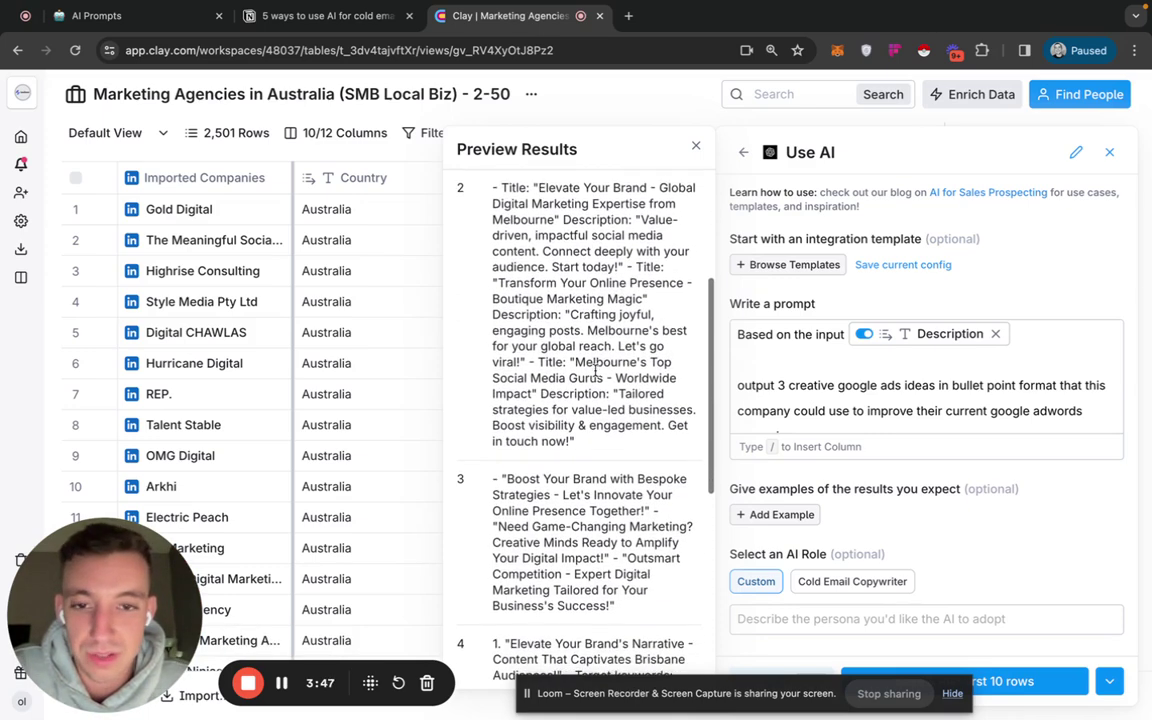
scroll(595, 370, down, 5)
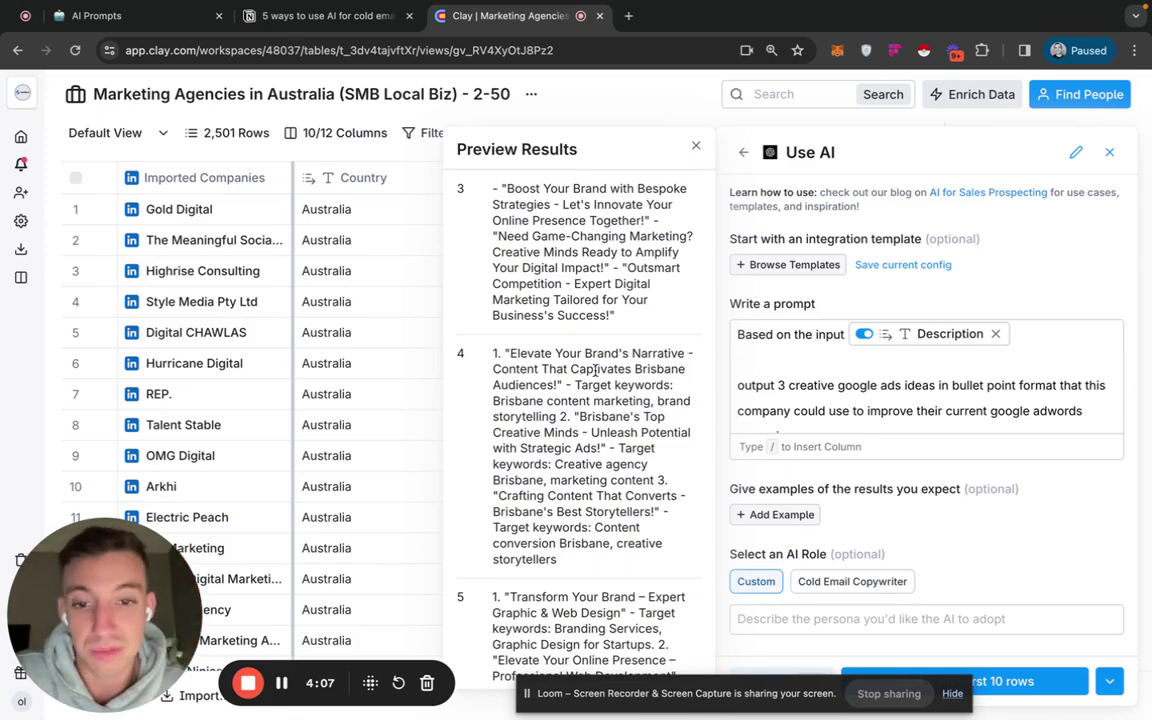
scroll(596, 370, down, 3)
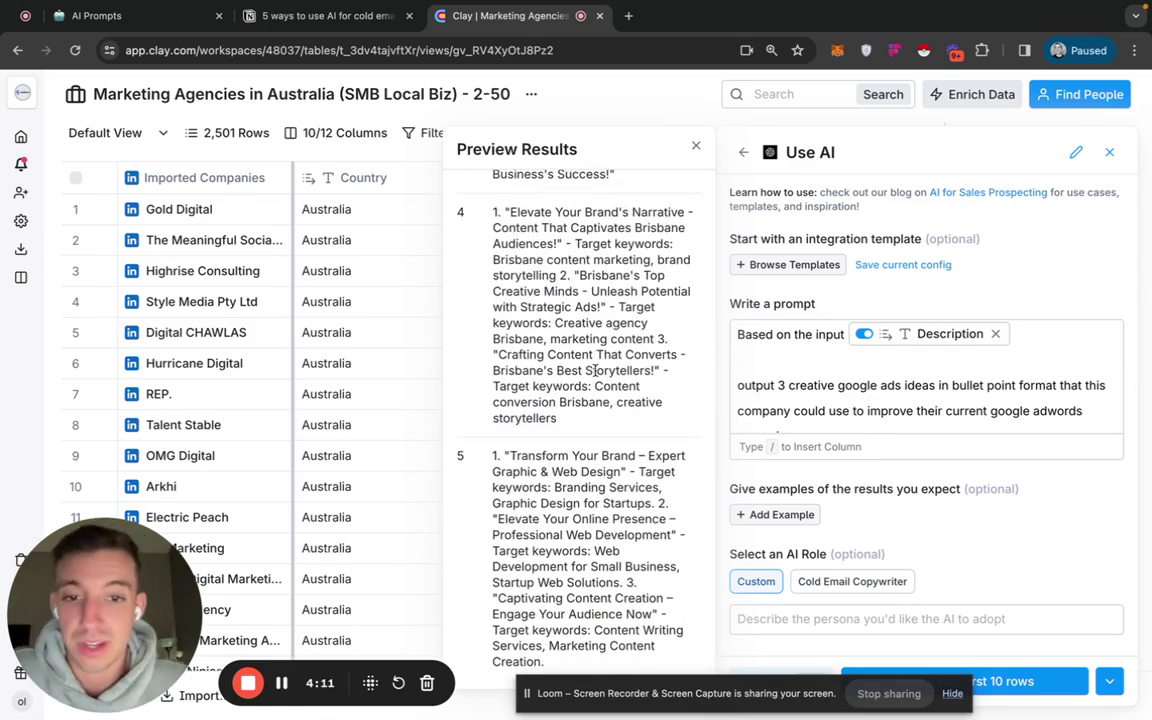
scroll(596, 370, up, 15)
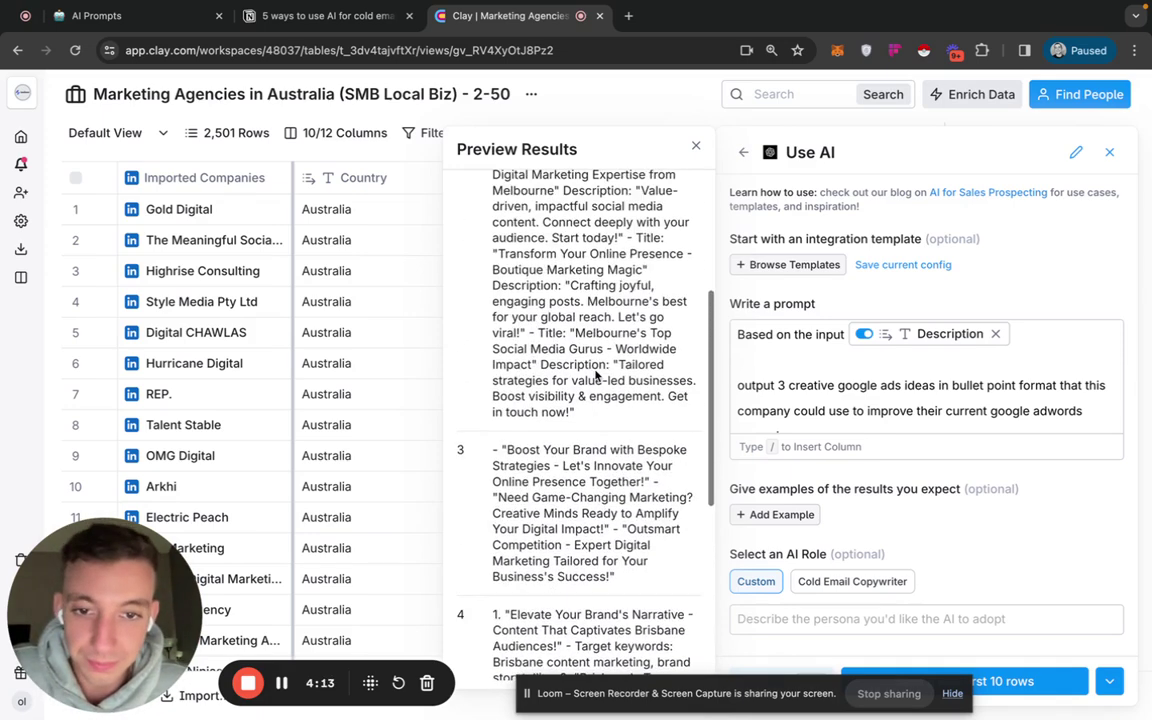
scroll(596, 370, down, 2)
drag(576, 519, 446, 234)
scroll(900, 390, down, 5)
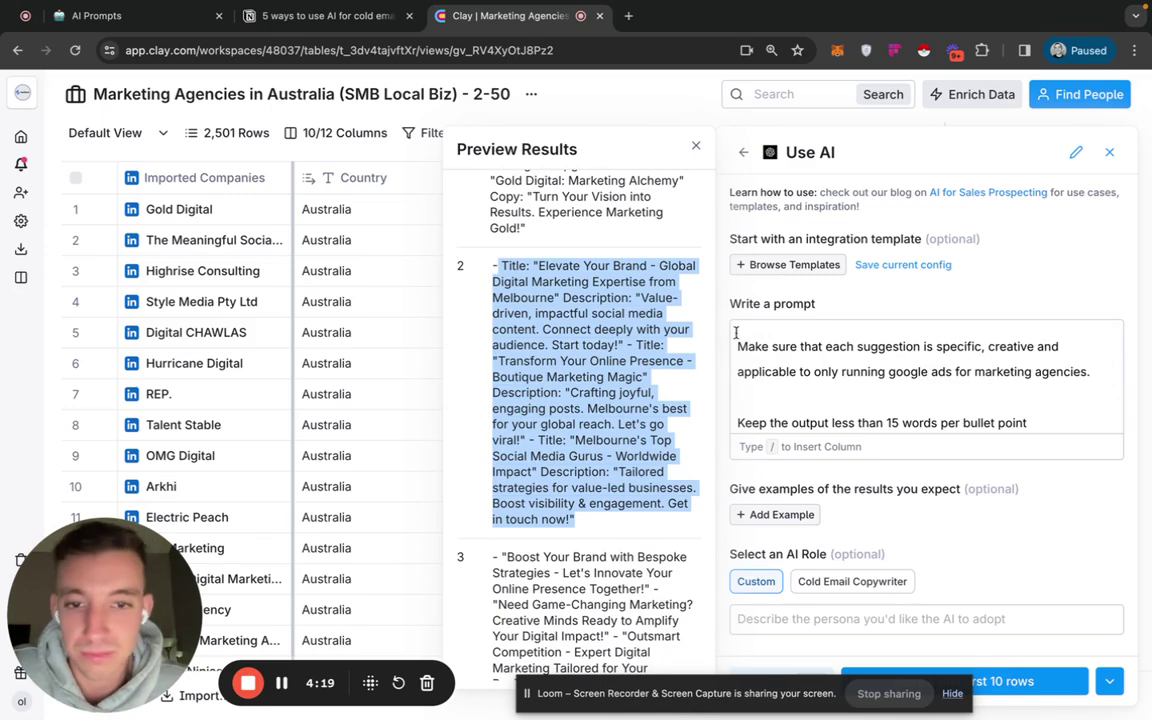
scroll(598, 352, up, 3)
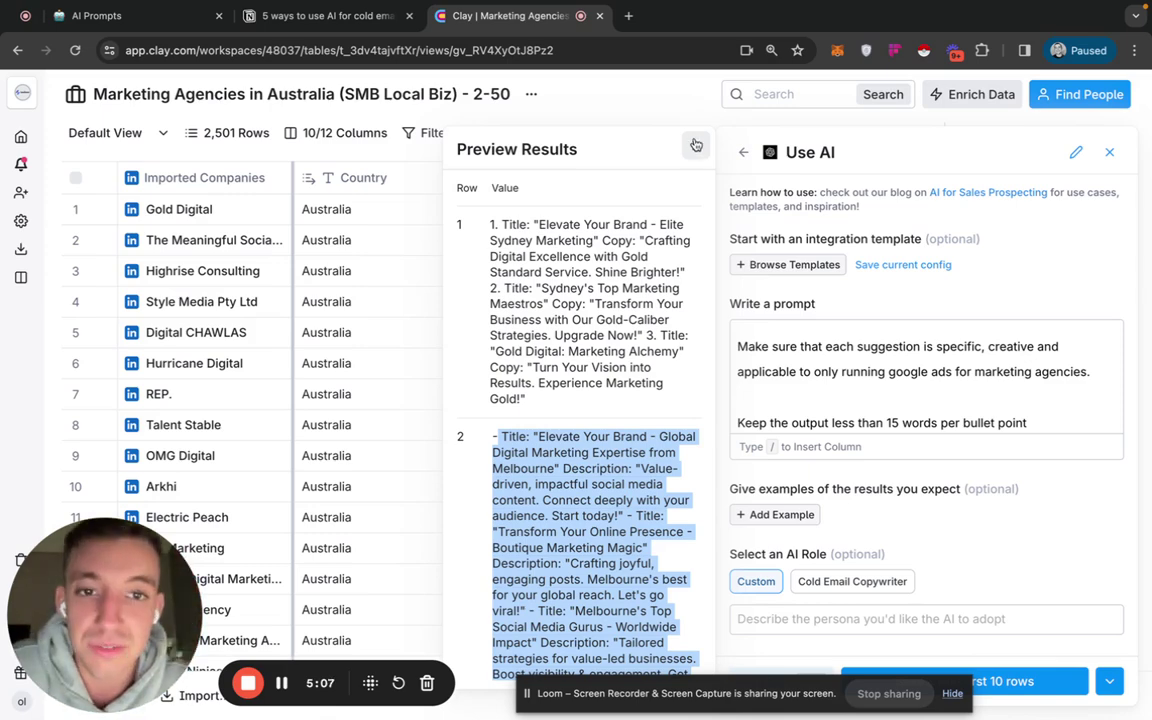
- Close the preview results and the Use AI enrichment without saving the changes
click(698, 148)
click(1109, 152)
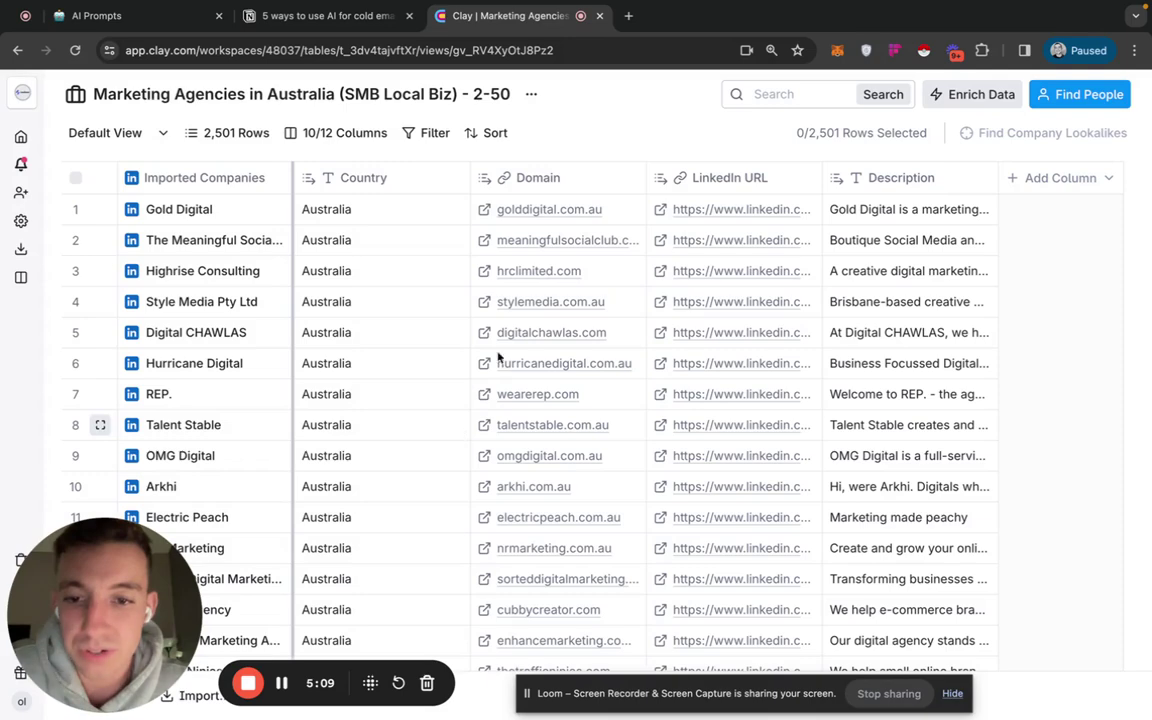
click(448, 442)
- Check the "Target ICP" item in the Notion list of AI uses for cold emails and return to the Clay table
click(237, 17)
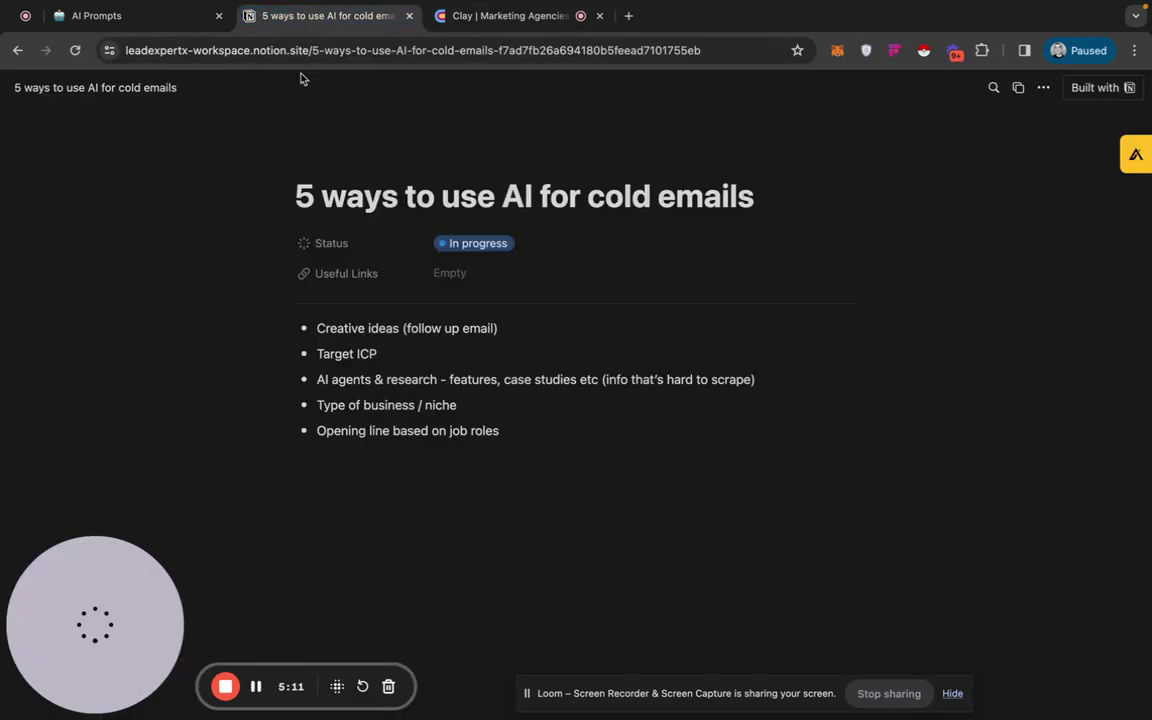
drag(318, 354, 420, 356)
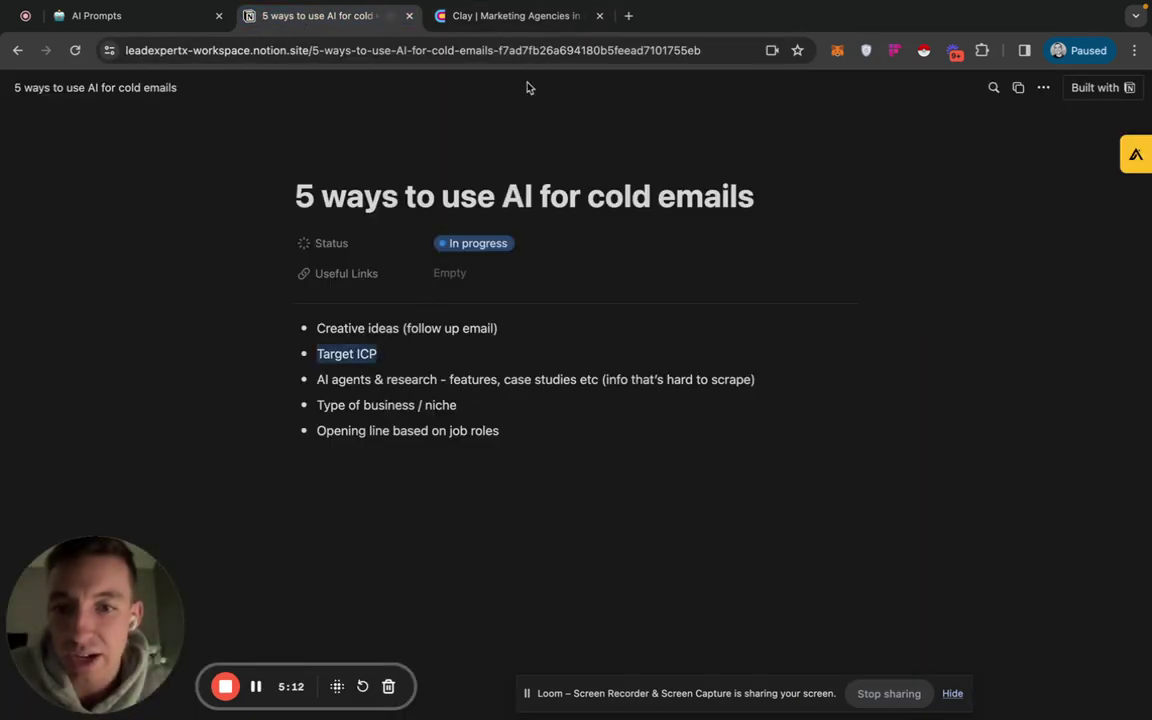
click(512, 16)
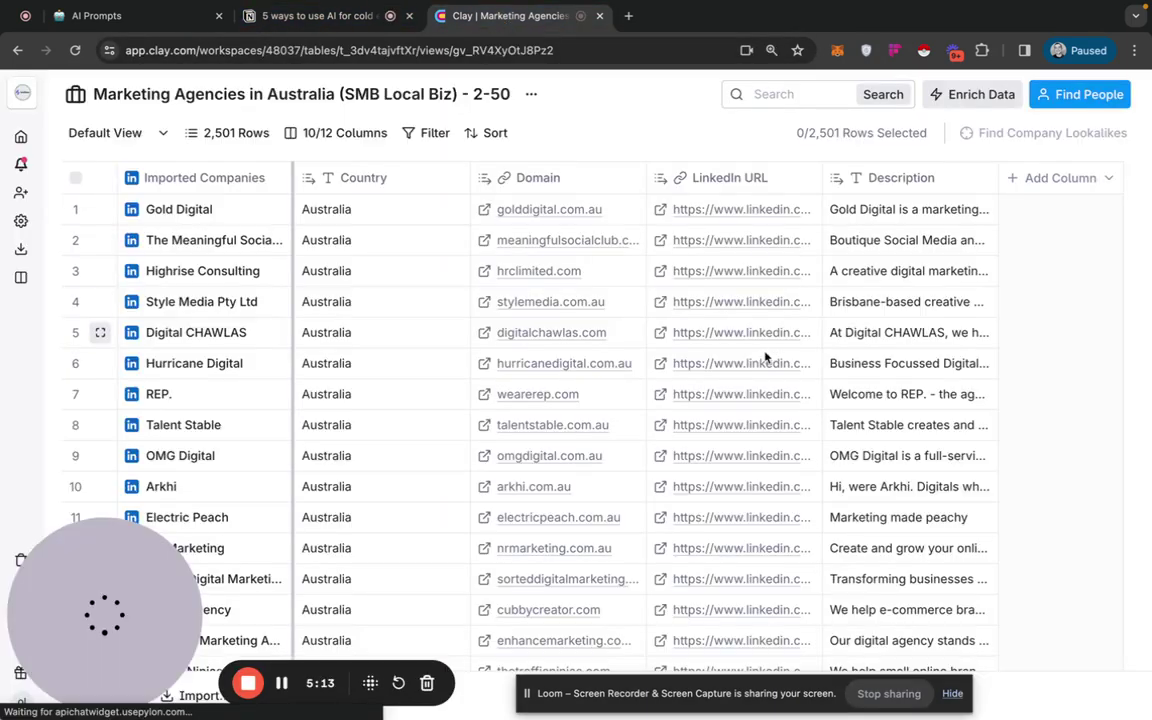
- Start a new Use AI enrichment column for the marketing agencies table
click(970, 95)
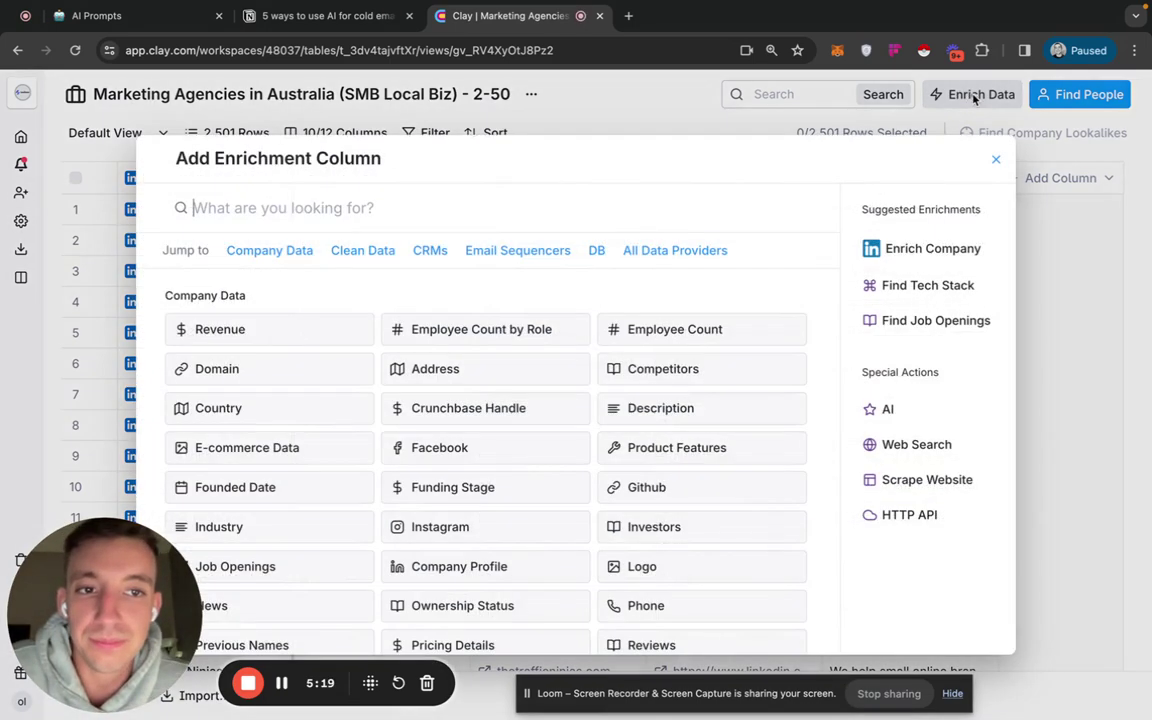
click(900, 408)
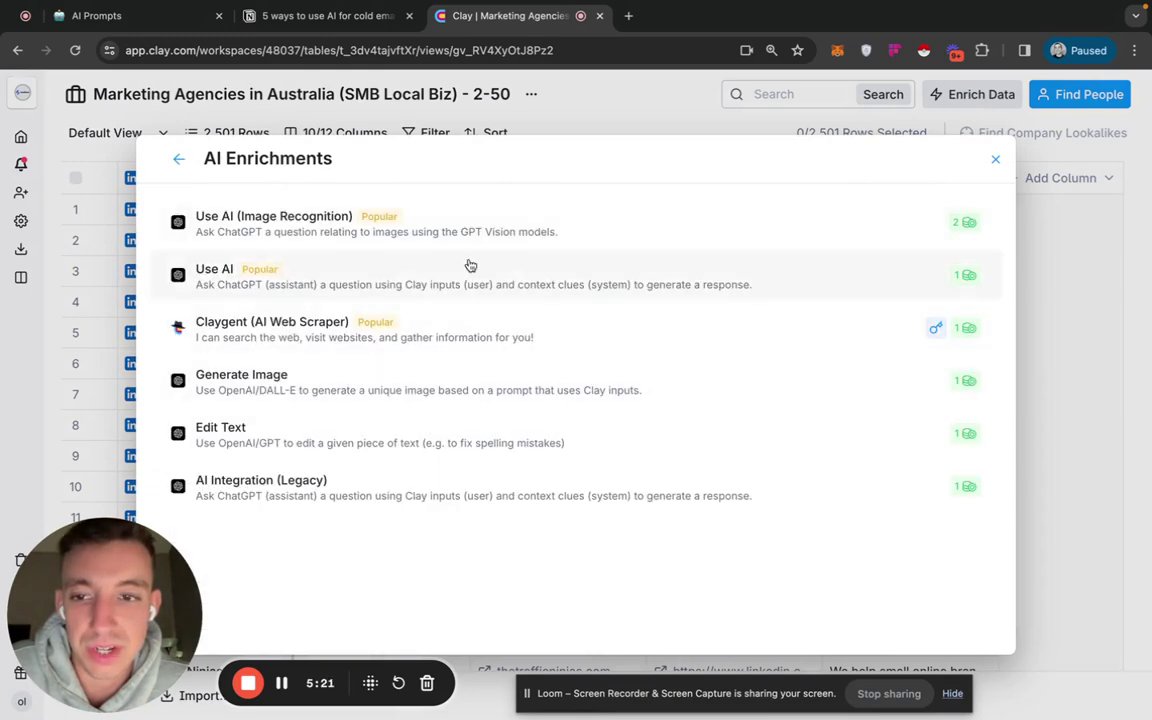
click(398, 278)
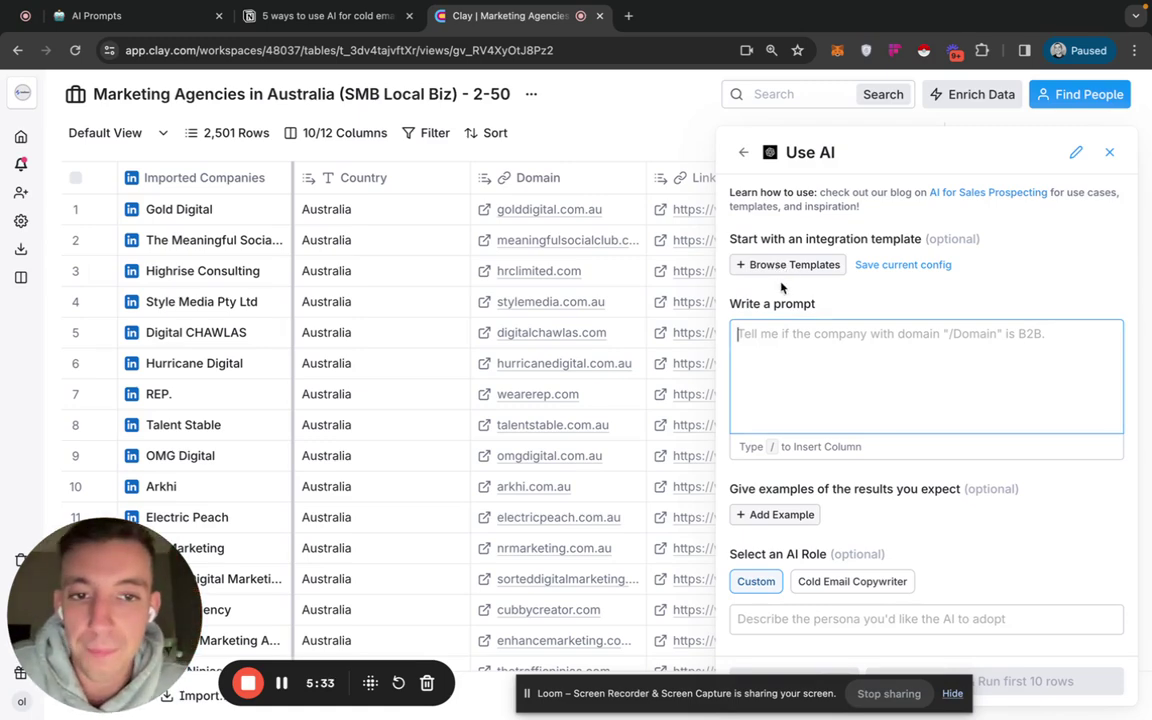
- Load the "Find ICP job title from company description" template with the Description column as the LinkedIn Company Description
click(788, 266)
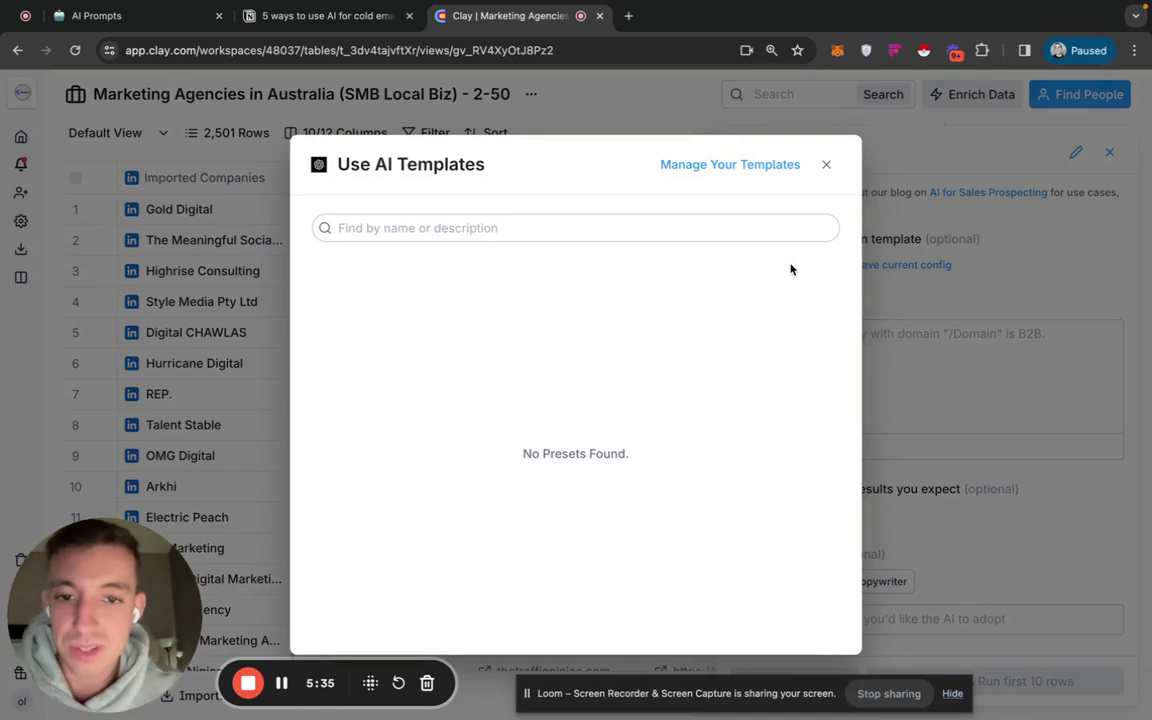
scroll(586, 420, down, 5)
scroll(586, 423, down, 4)
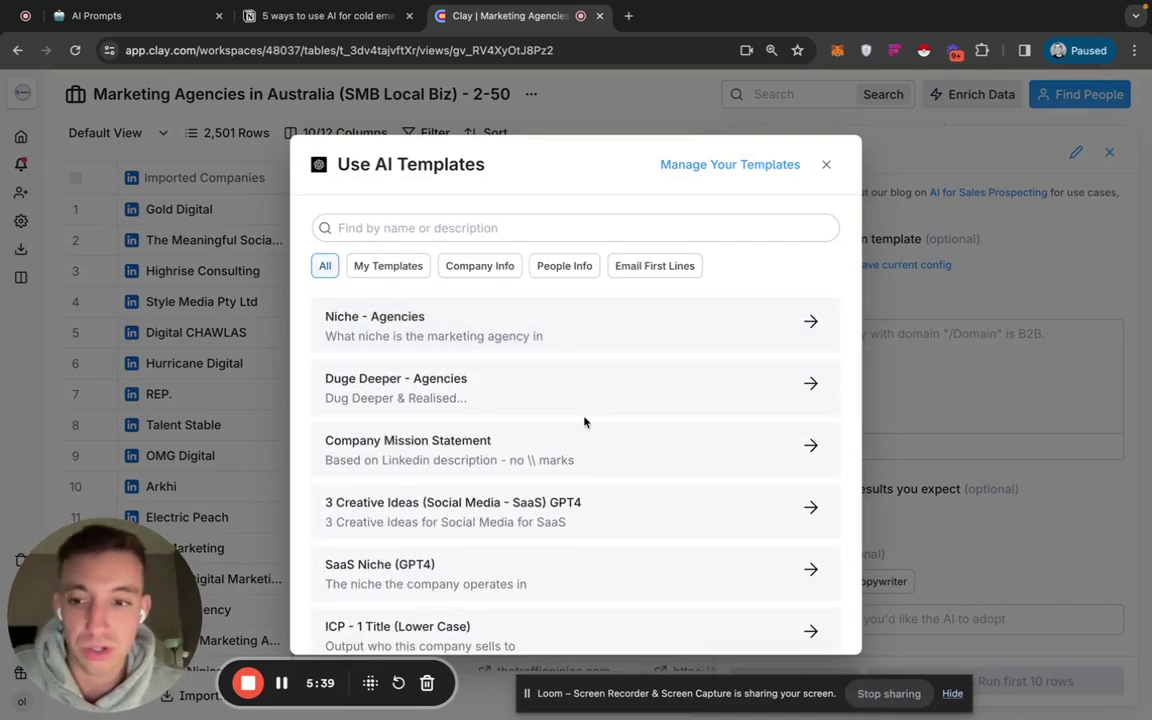
scroll(584, 420, down, 4)
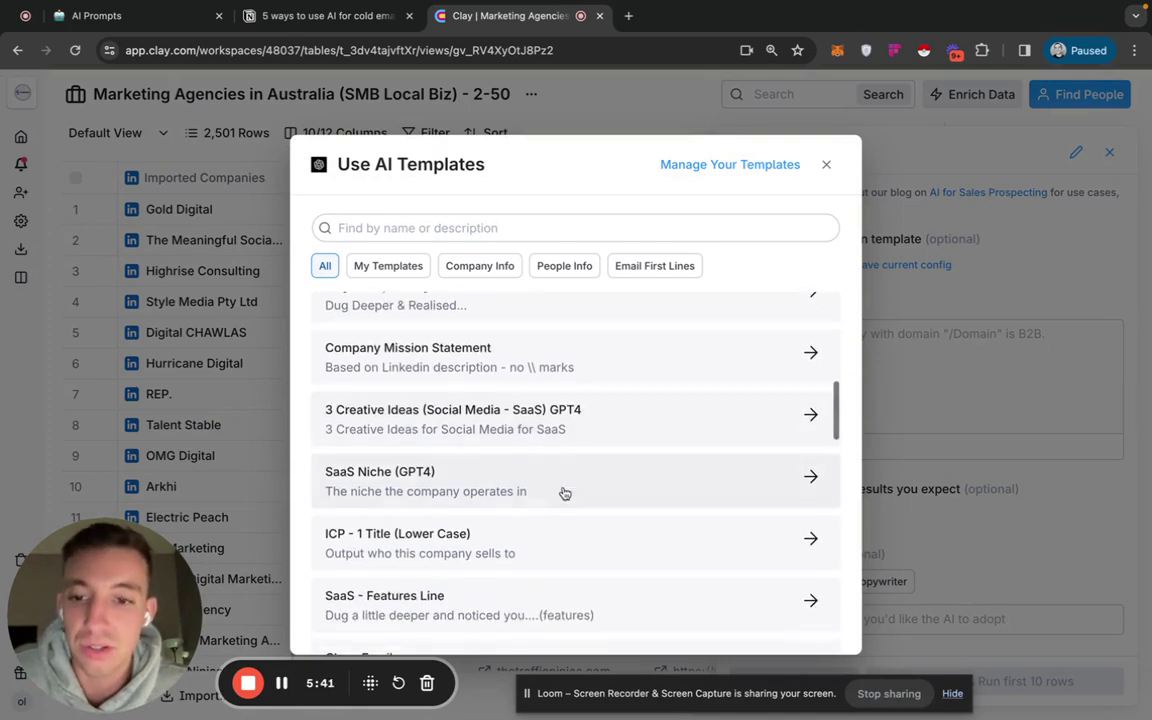
scroll(564, 493, down, 1)
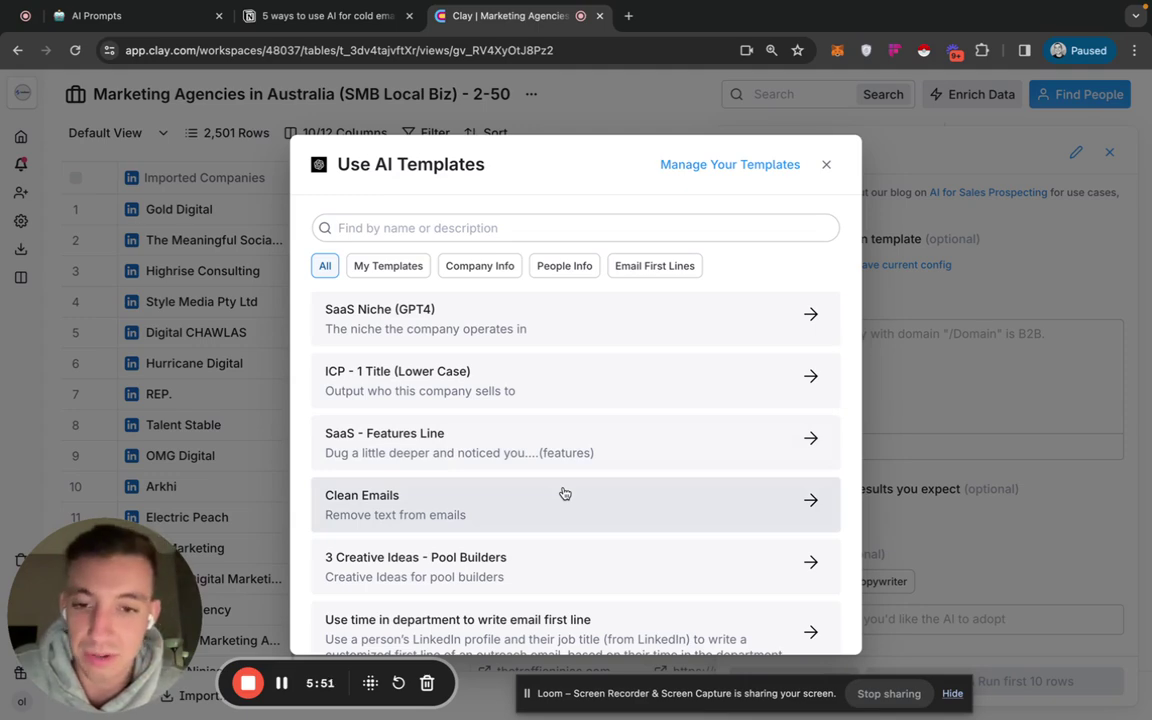
scroll(566, 507, down, 5)
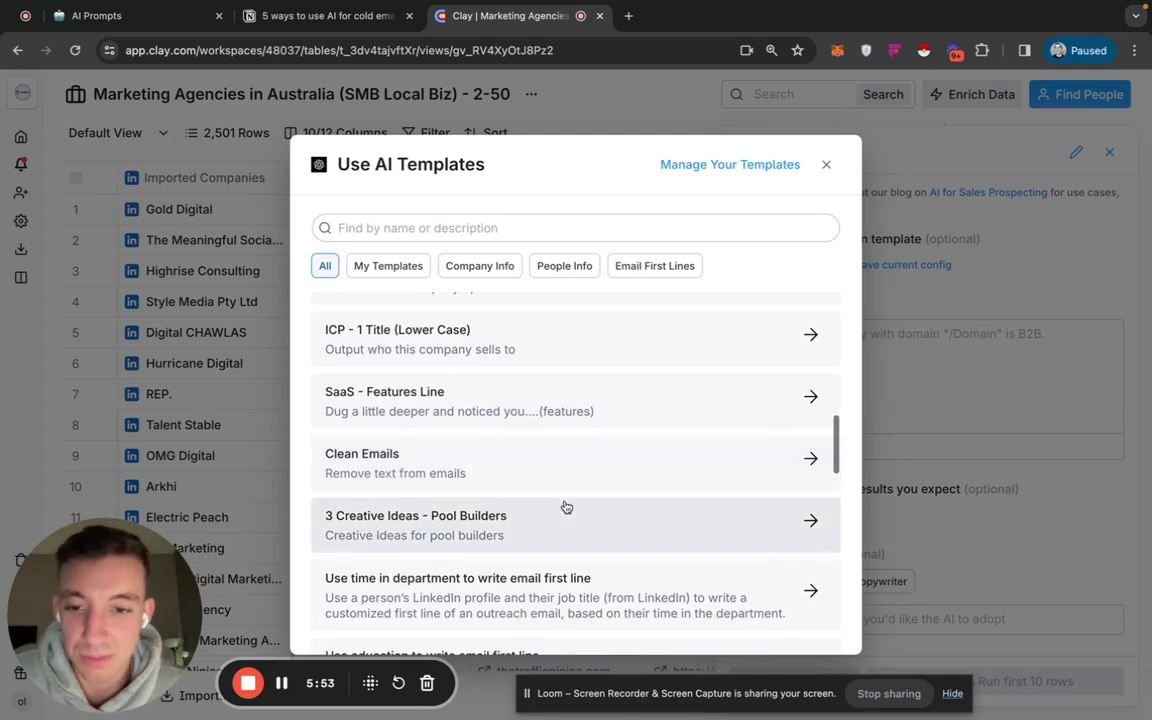
scroll(566, 507, down, 8)
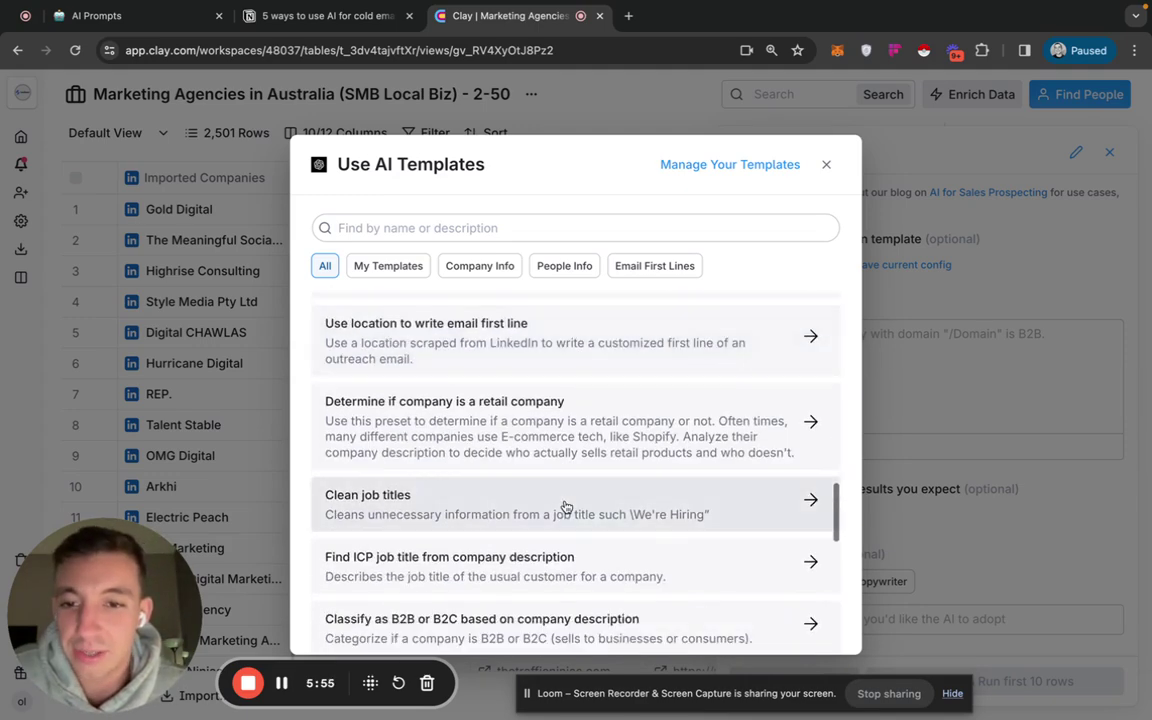
scroll(558, 499, up, 2)
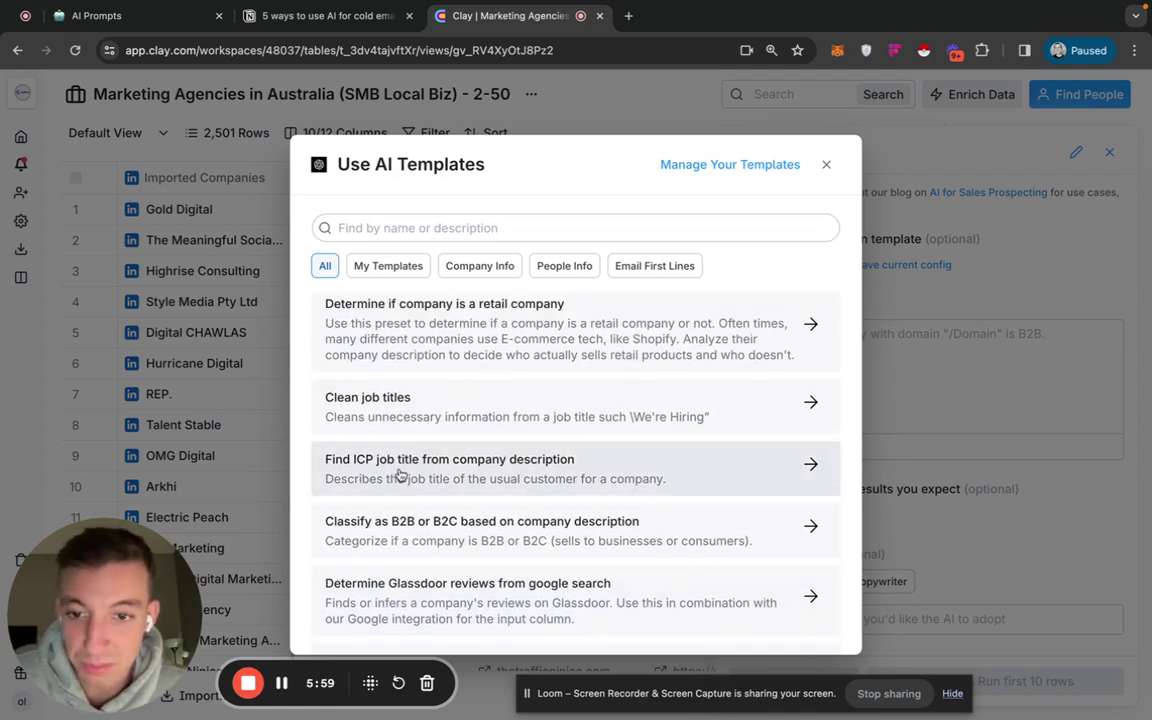
click(400, 477)
click(499, 308)
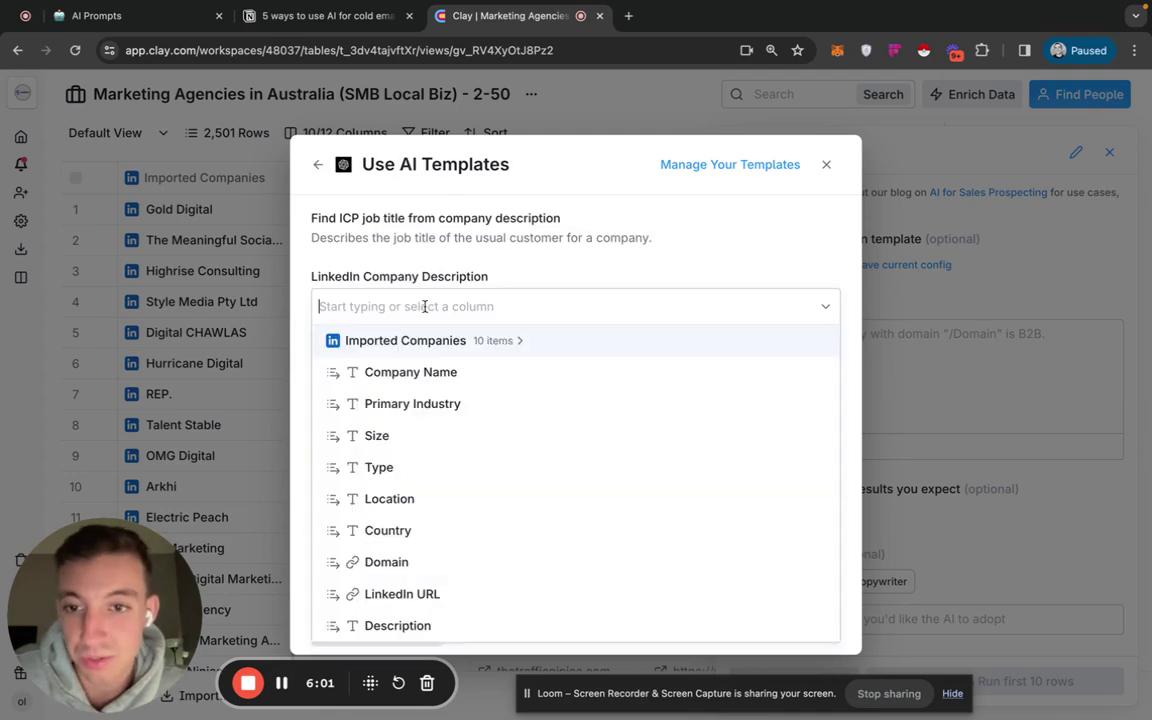
click(424, 624)
click(395, 631)
- Expand the enrichment settings and set the model to gpt-4-1106-preview (Turbo)
scroll(893, 485, down, 5)
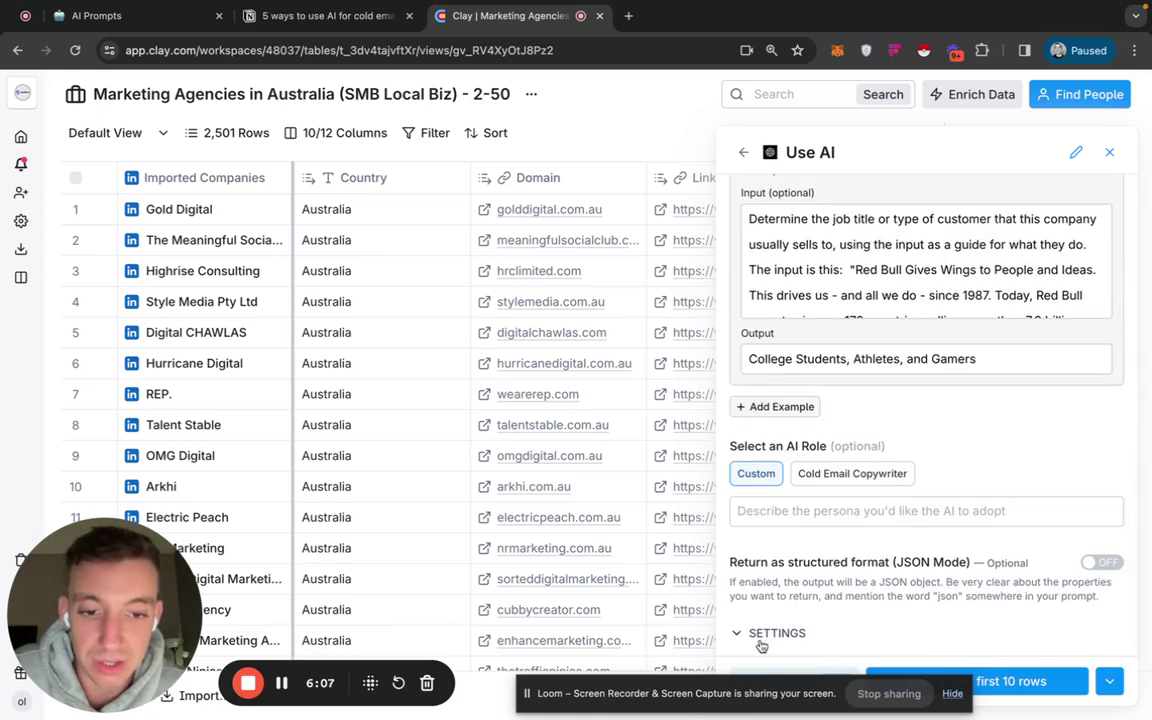
click(762, 632)
scroll(855, 605, down, 5)
scroll(855, 605, down, 1)
click(820, 341)
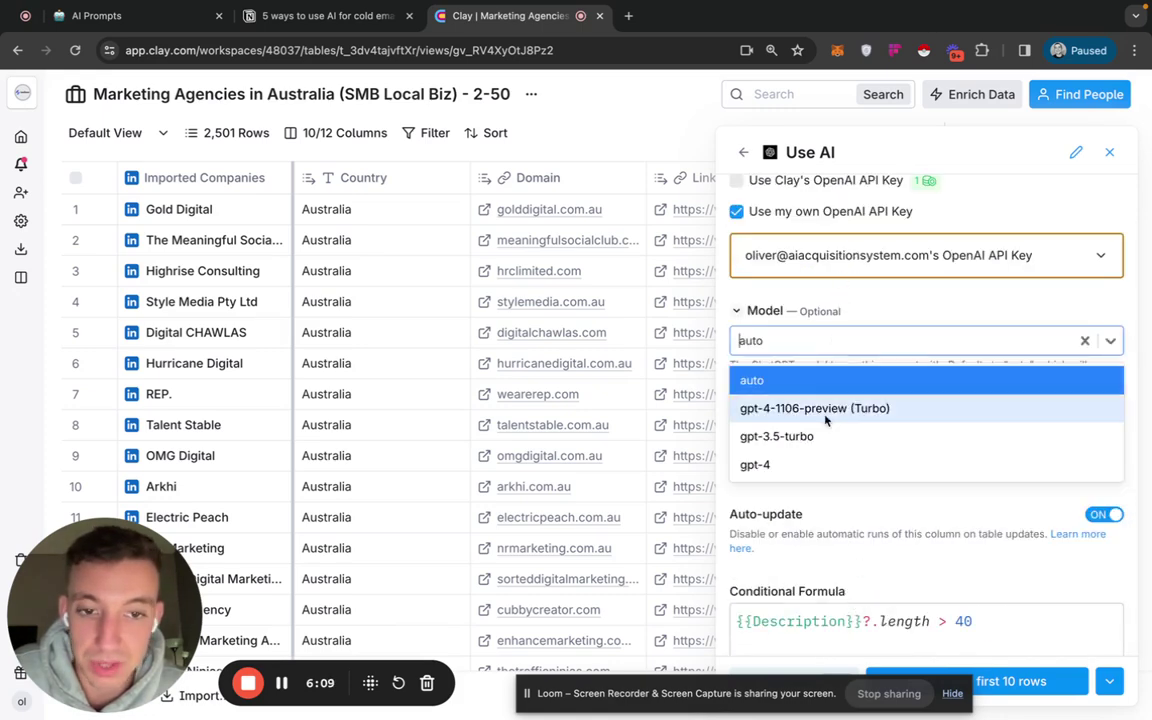
click(828, 411)
- Try the ICP job title prompt on 5 rows to preview the generated customer types
scroll(758, 520, down, 1)
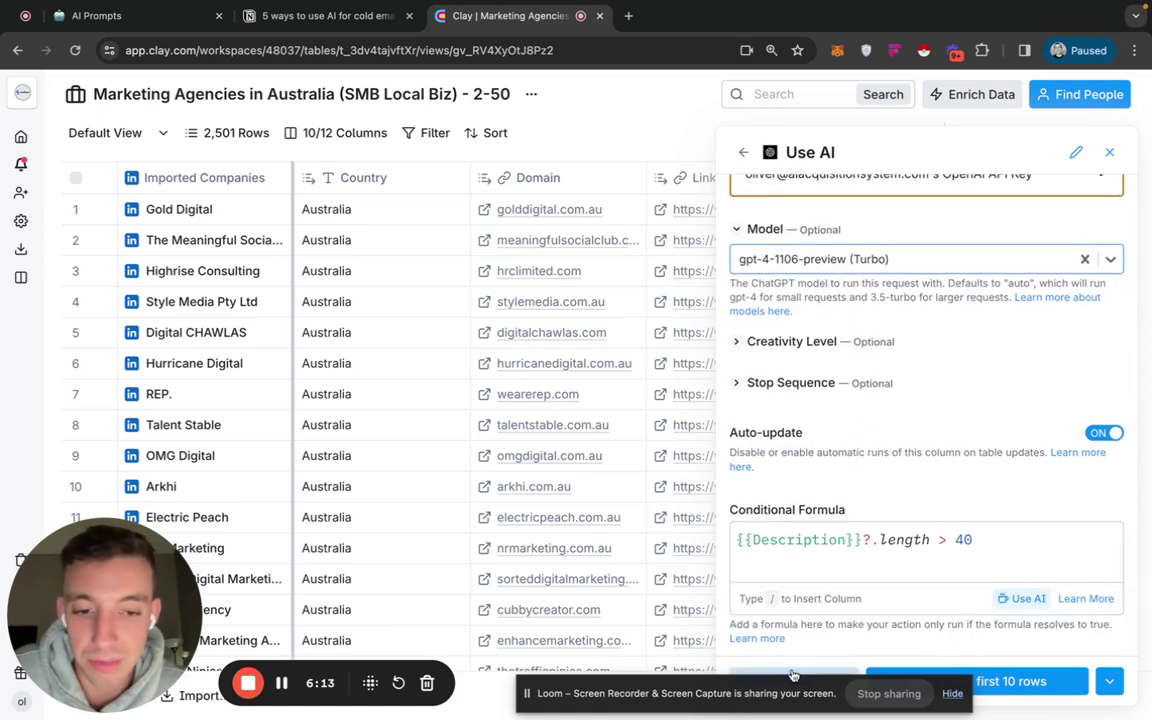
click(792, 675)
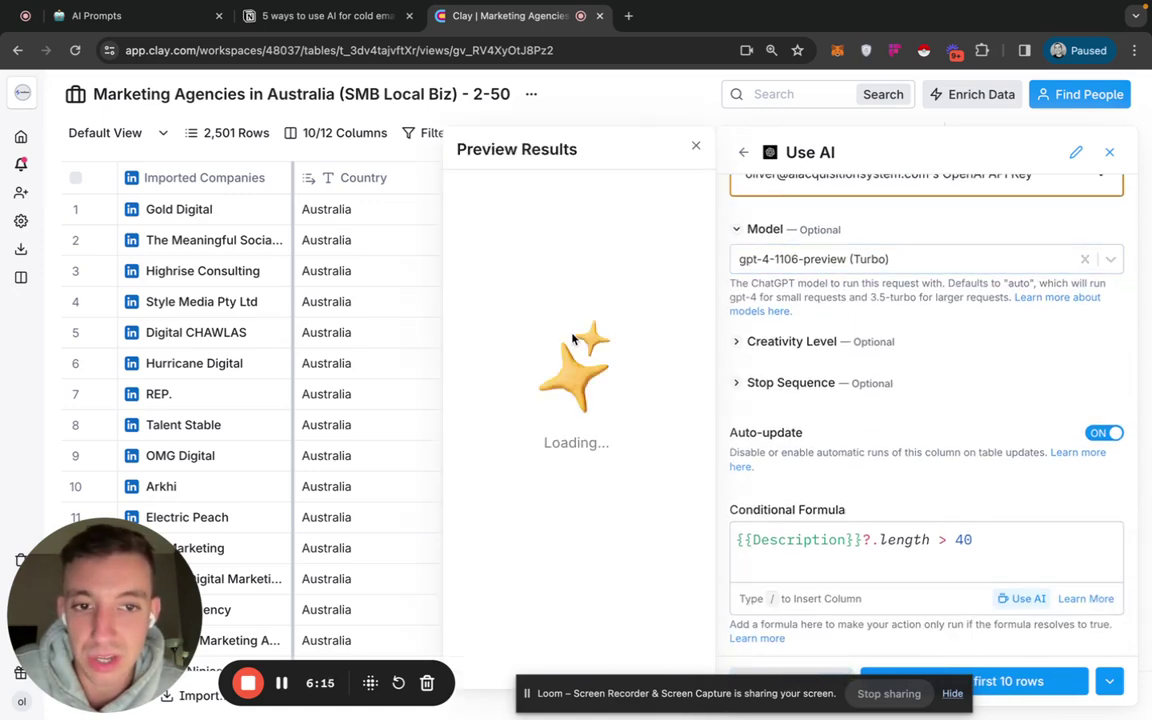
scroll(938, 290, up, 4)
scroll(884, 282, down, 1)
scroll(884, 282, down, 3)
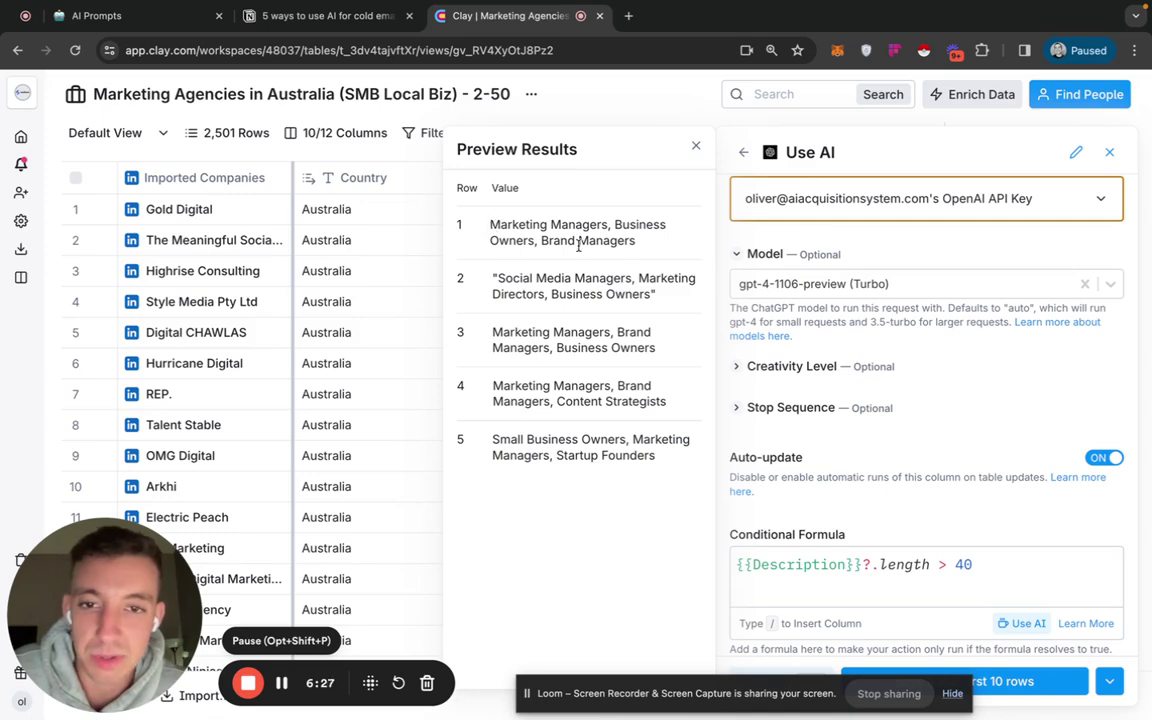
- Read through the ICP prompt and compare its instructions with the previewed job titles, especially those for row 4
scroll(888, 328, up, 3)
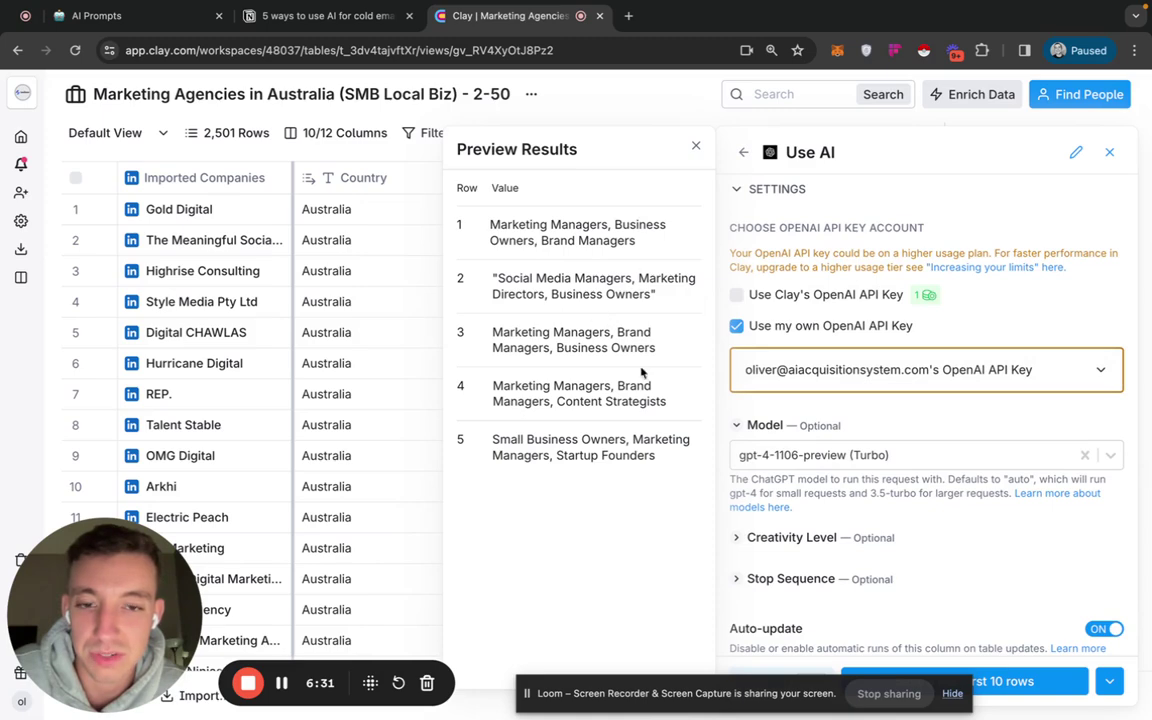
scroll(813, 368, down, 5)
scroll(903, 411, up, 2)
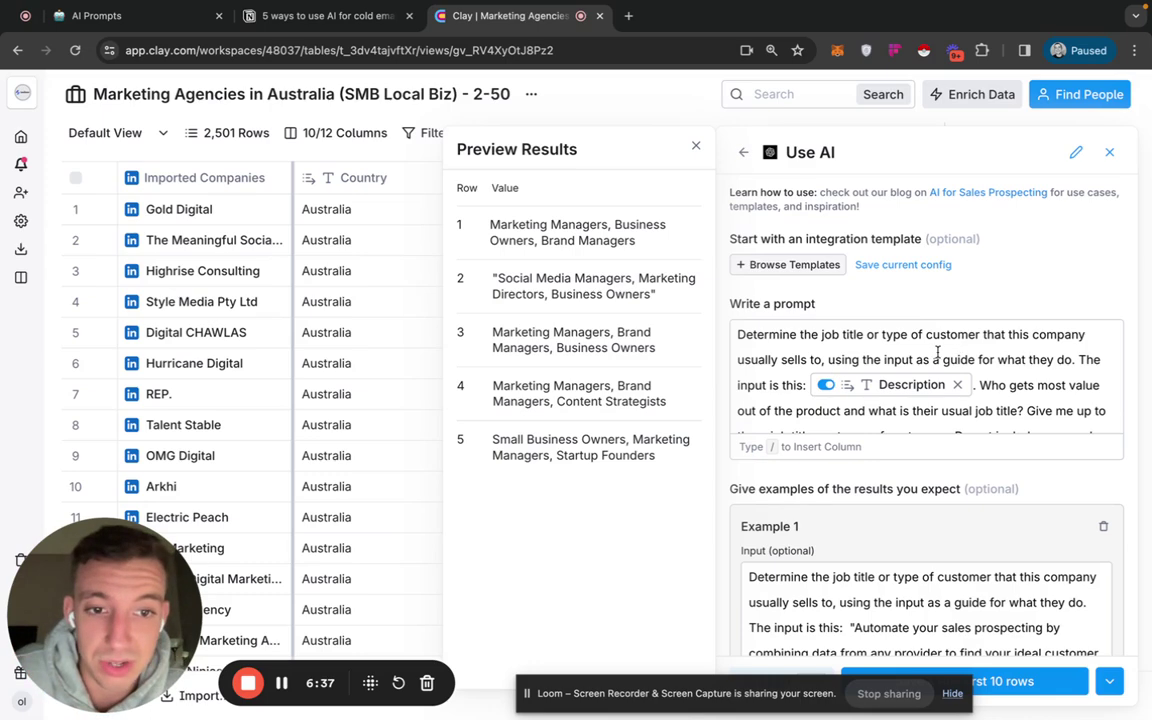
scroll(1045, 381, down, 1)
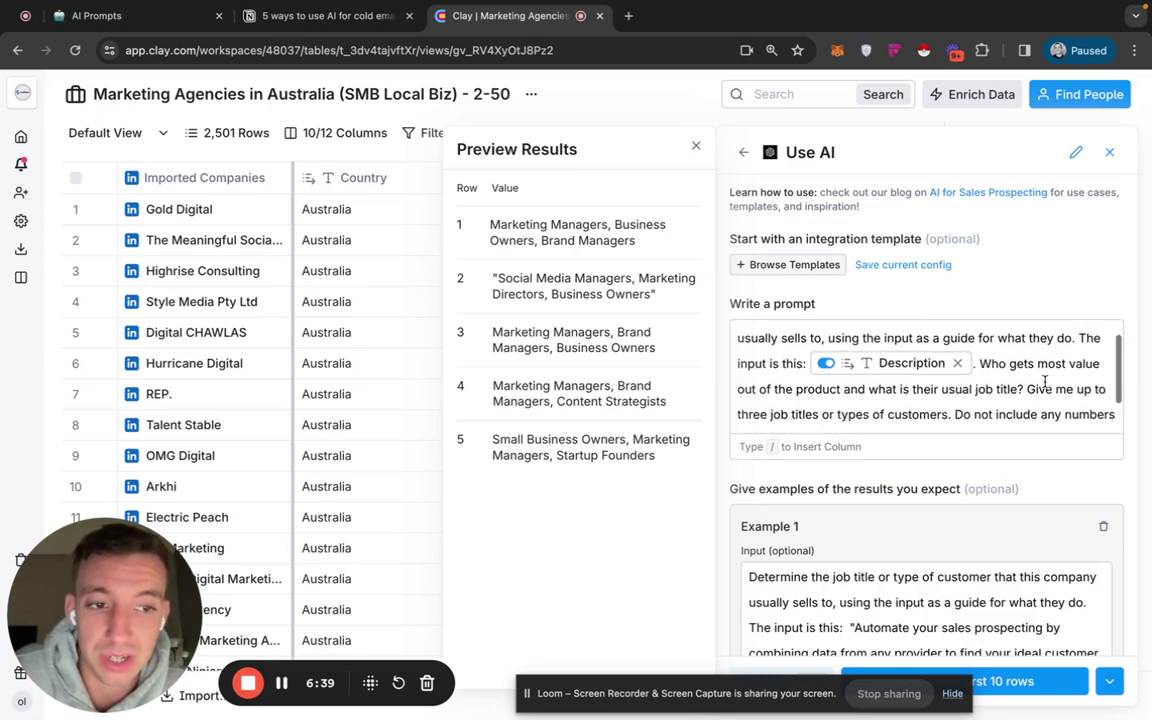
scroll(914, 405, down, 2)
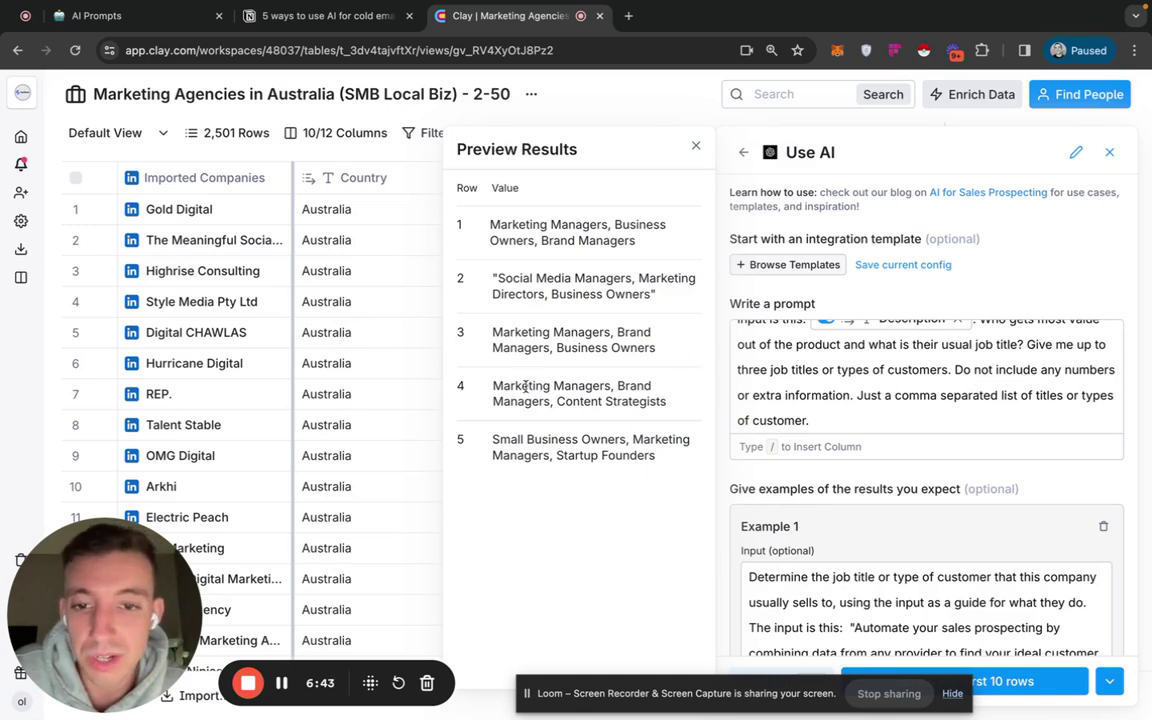
drag(493, 386, 665, 401)
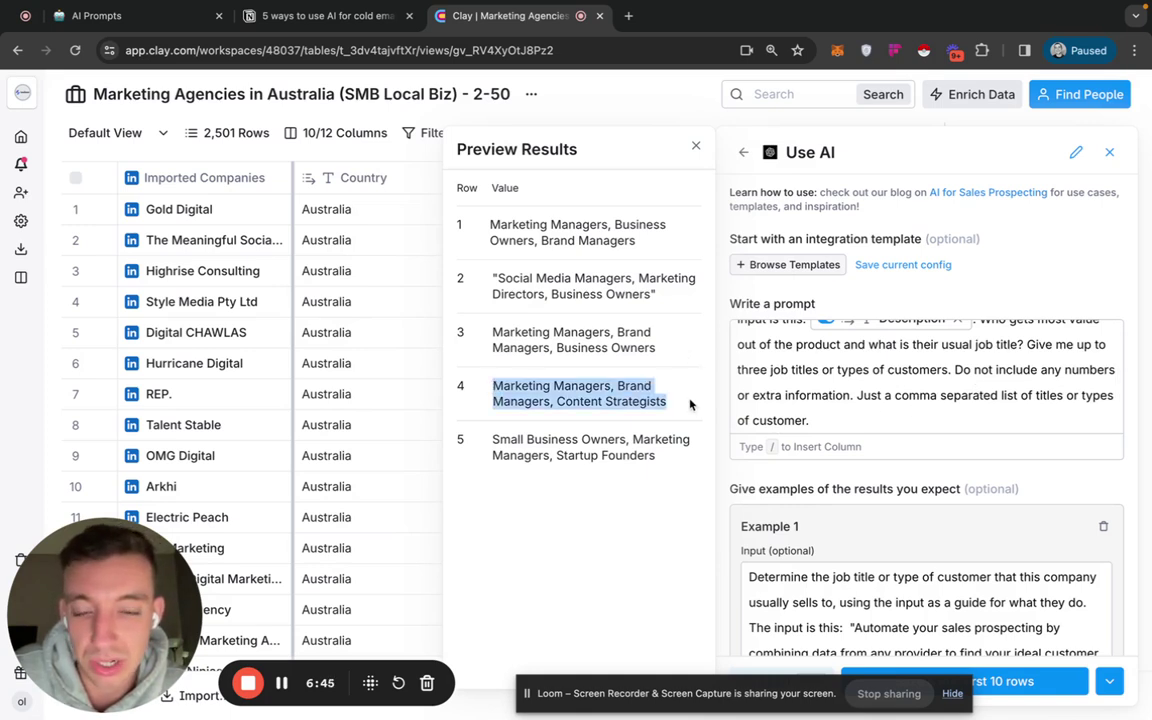
click(578, 400)
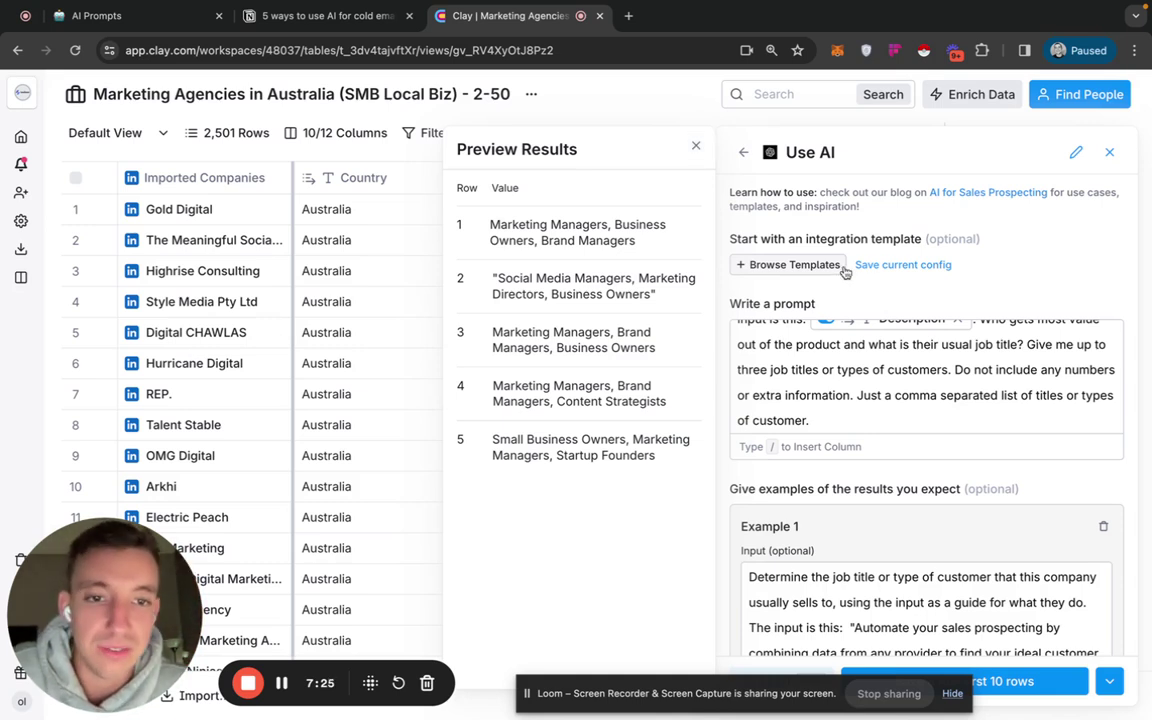
- Close the preview results and discard the Use AI enrichment without saving its changes
click(695, 146)
click(1109, 152)
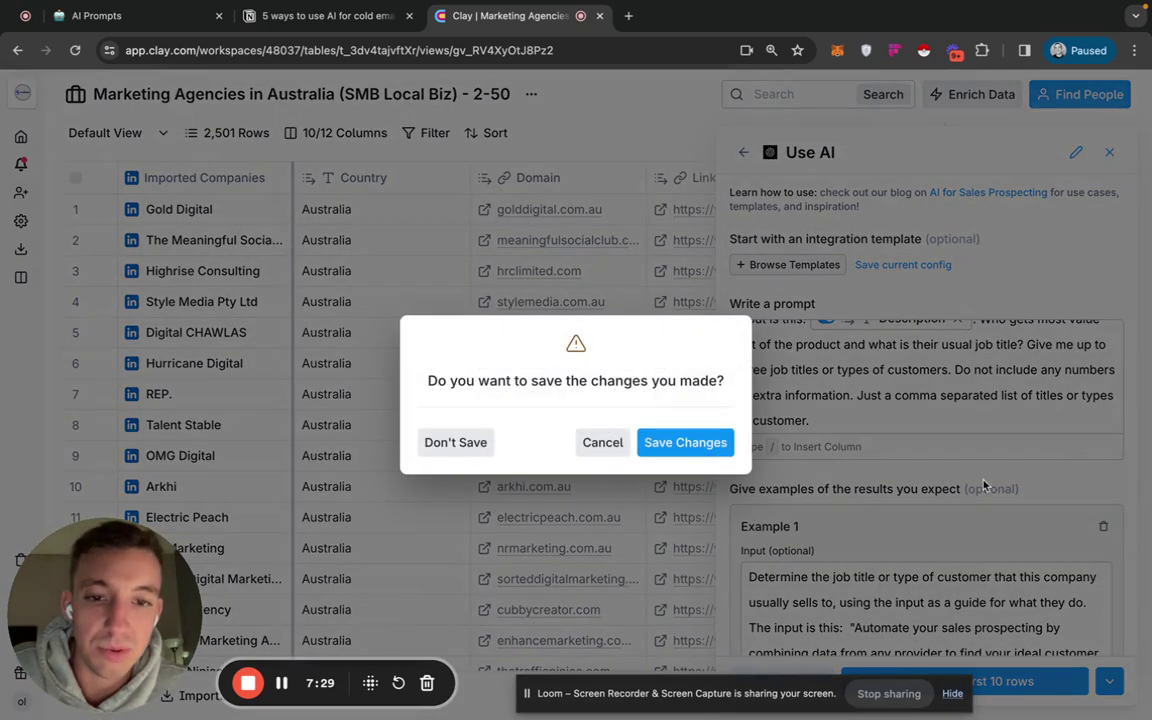
click(440, 448)
- Switch to the "5 ways to use AI for cold emails" notes and read the item on AI agents & research
click(310, 18)
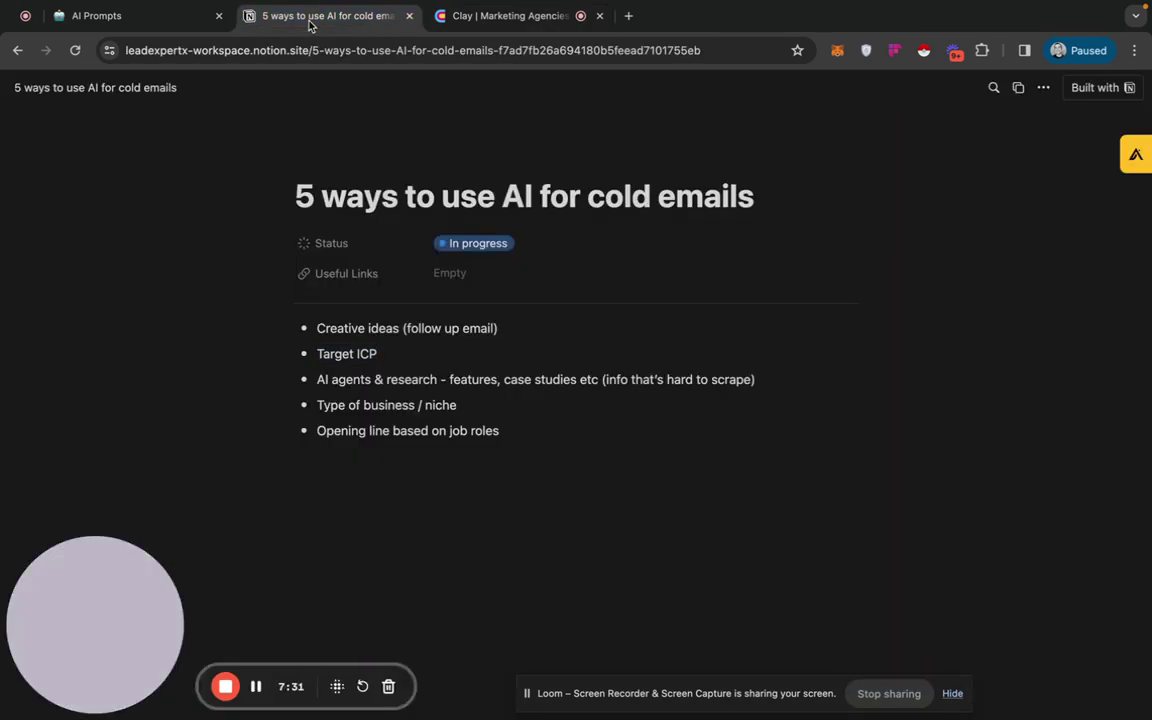
drag(321, 381, 386, 380)
click(440, 380)
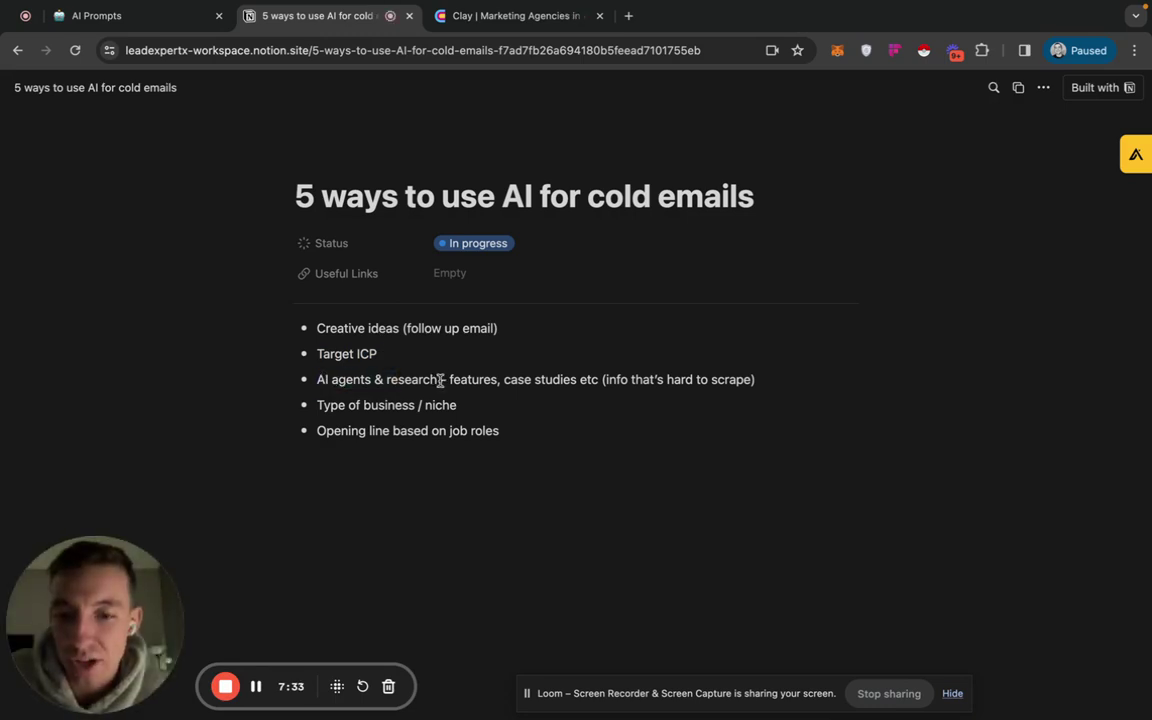
- Return to the Clay table, add a Claygent (AI Web Scraper) enrichment and go to its Mission prompt
click(520, 16)
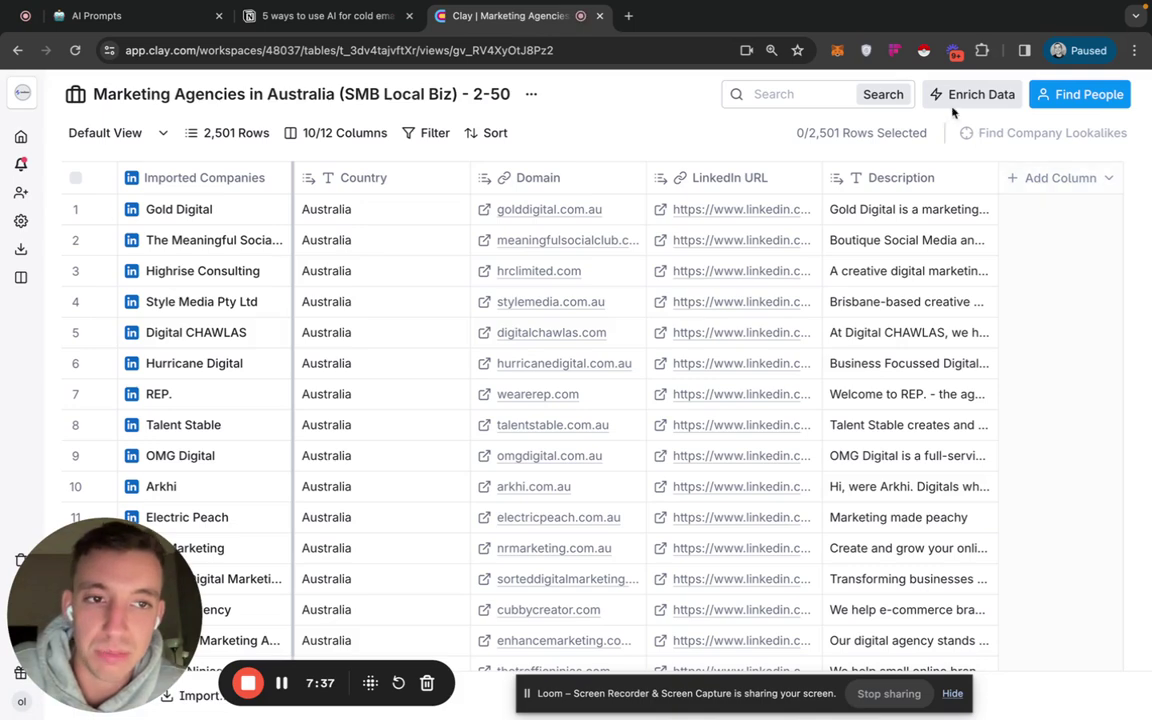
click(976, 95)
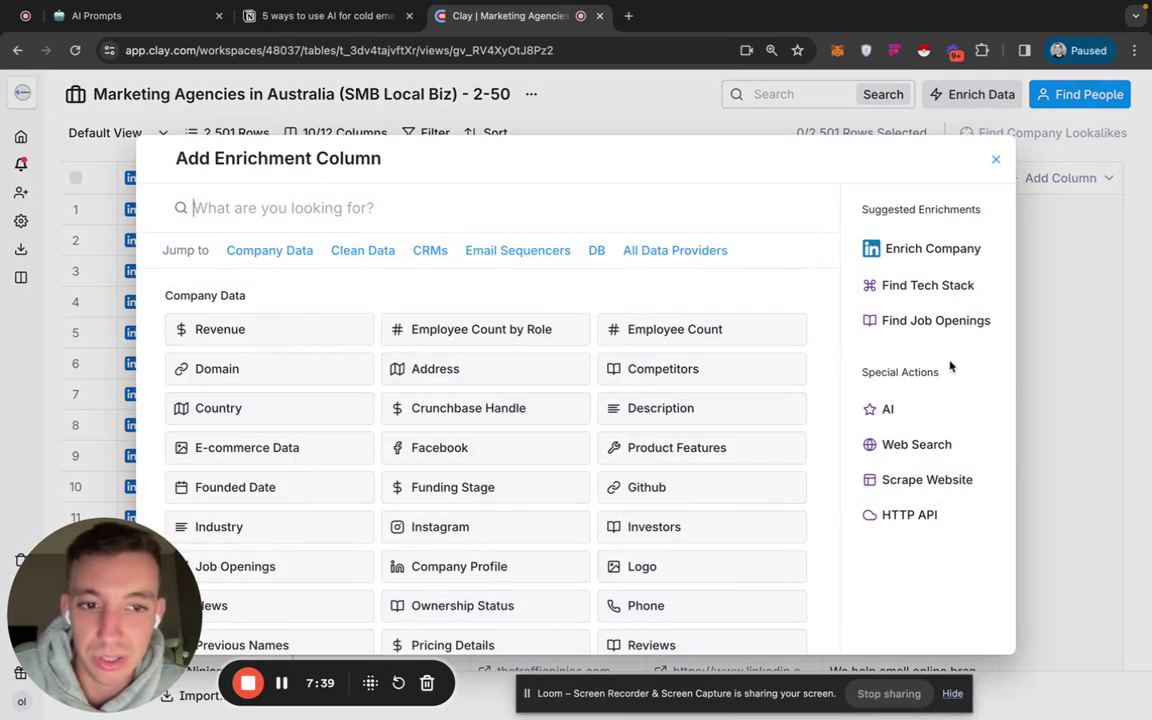
click(884, 409)
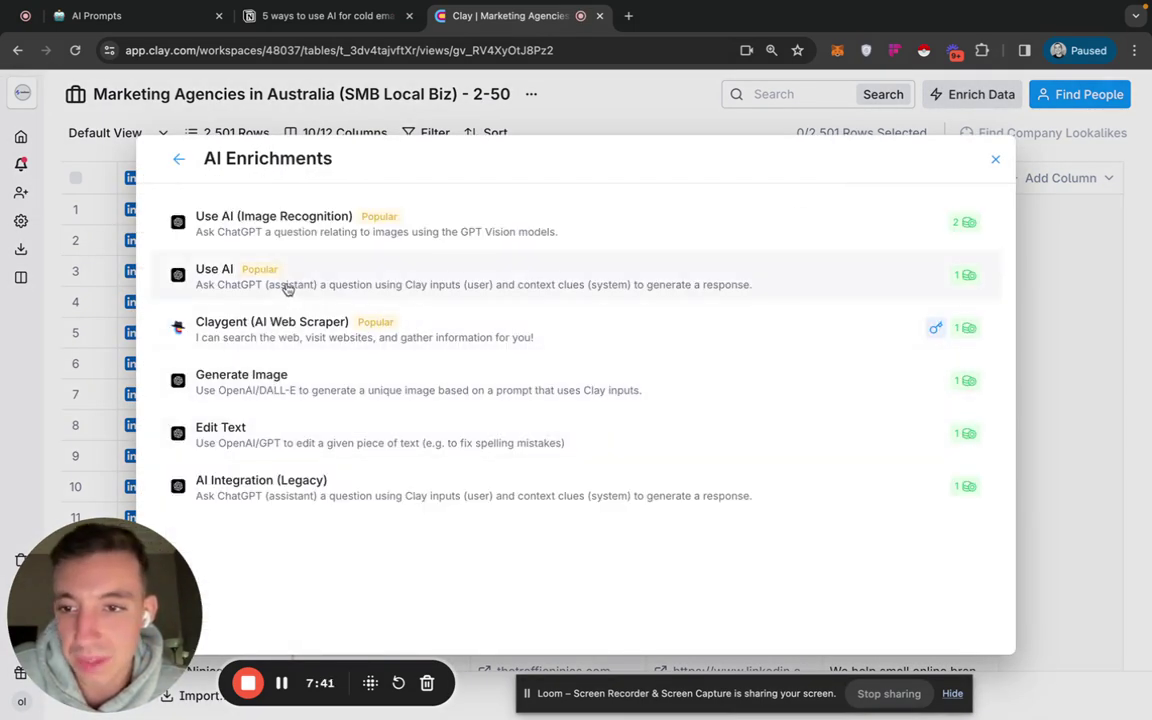
click(285, 334)
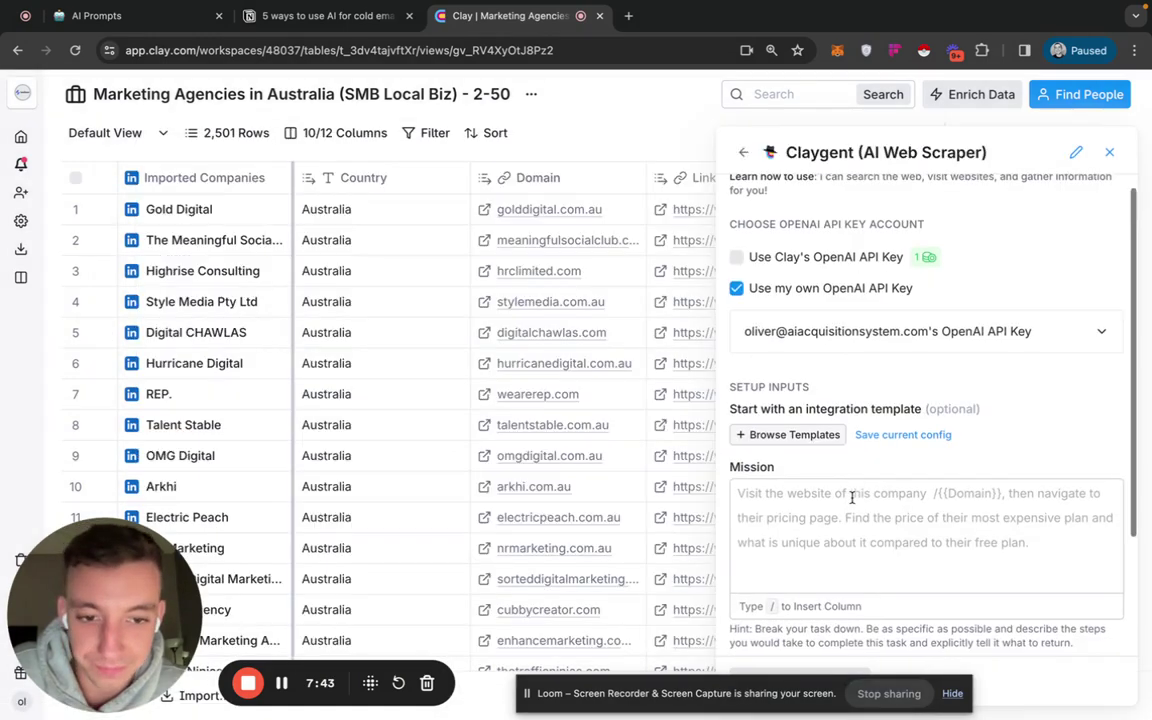
scroll(862, 345, down, 4)
click(858, 332)
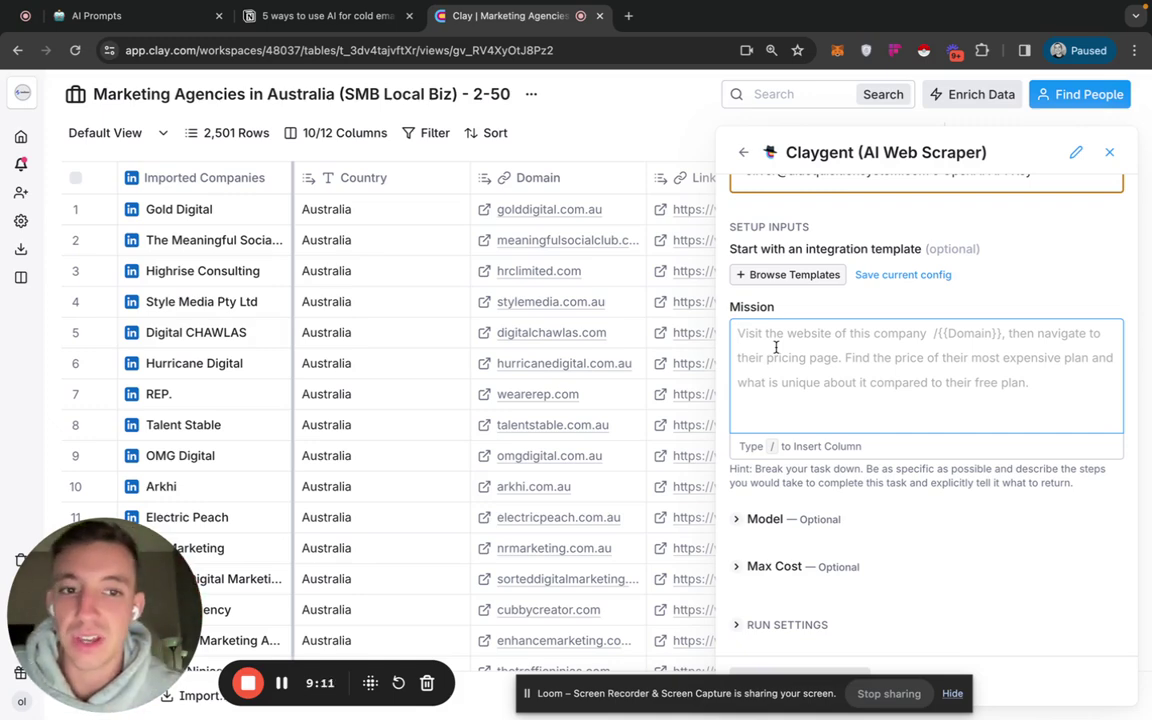
- Load the "AI Agent - Case Study" Claygent template with the Domain column as the Website
scroll(776, 347, up, 3)
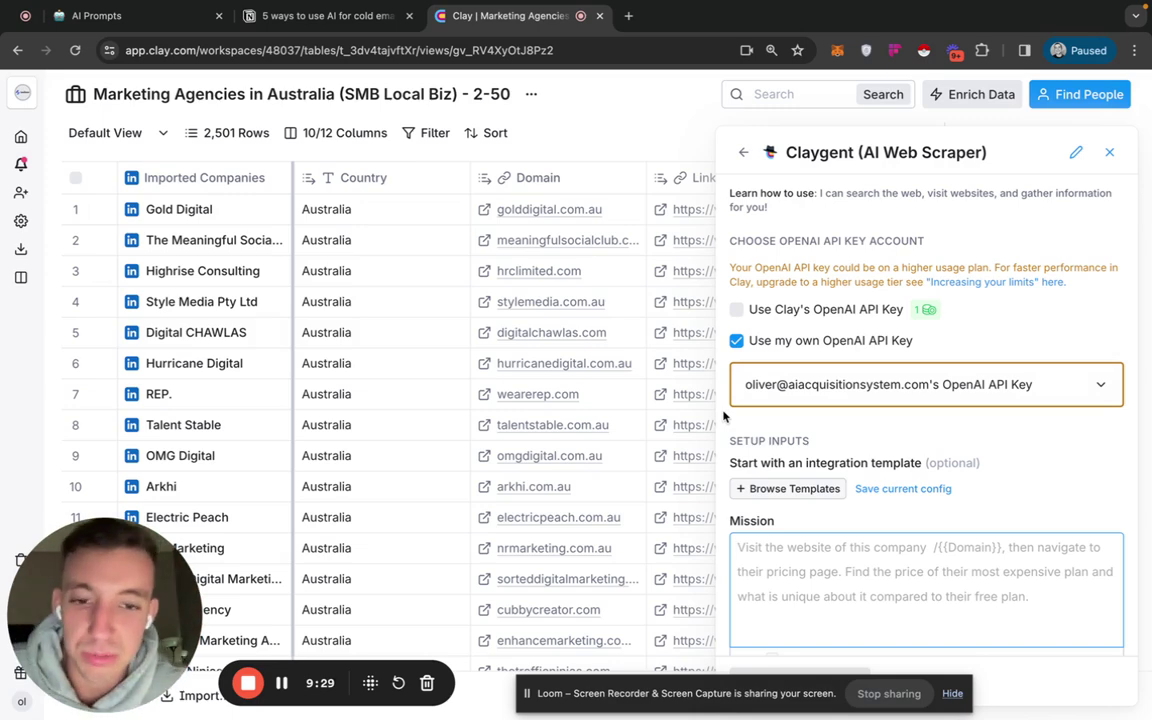
scroll(726, 414, down, 3)
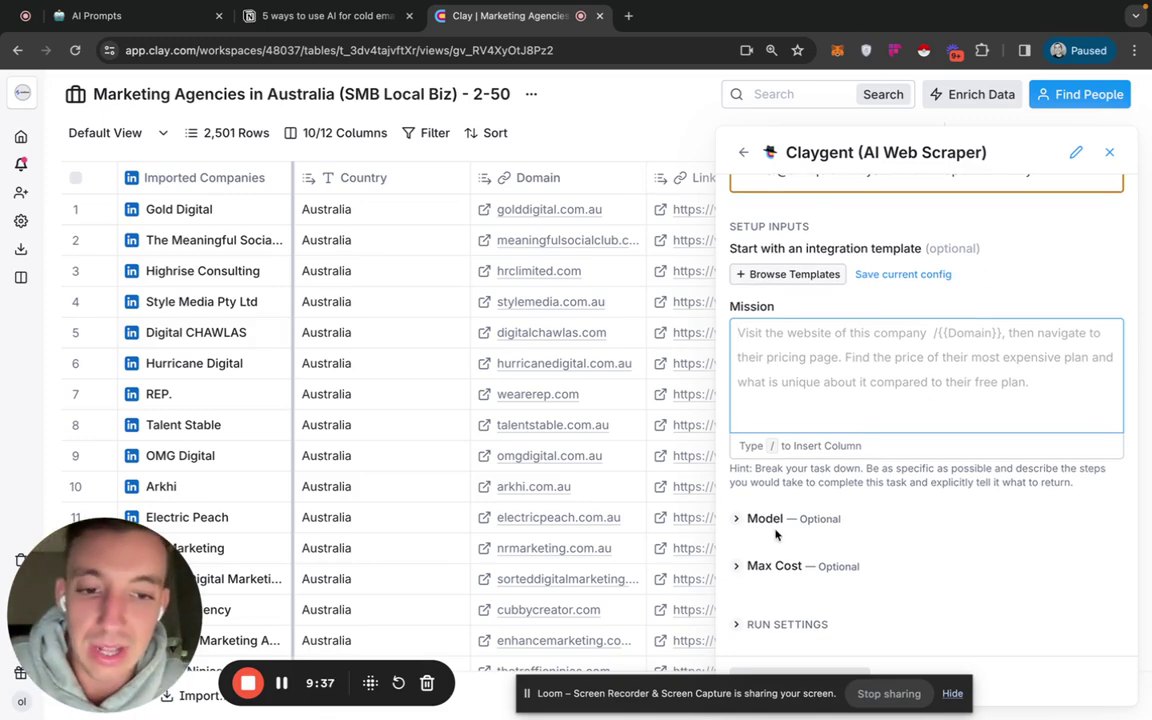
scroll(977, 395, up, 3)
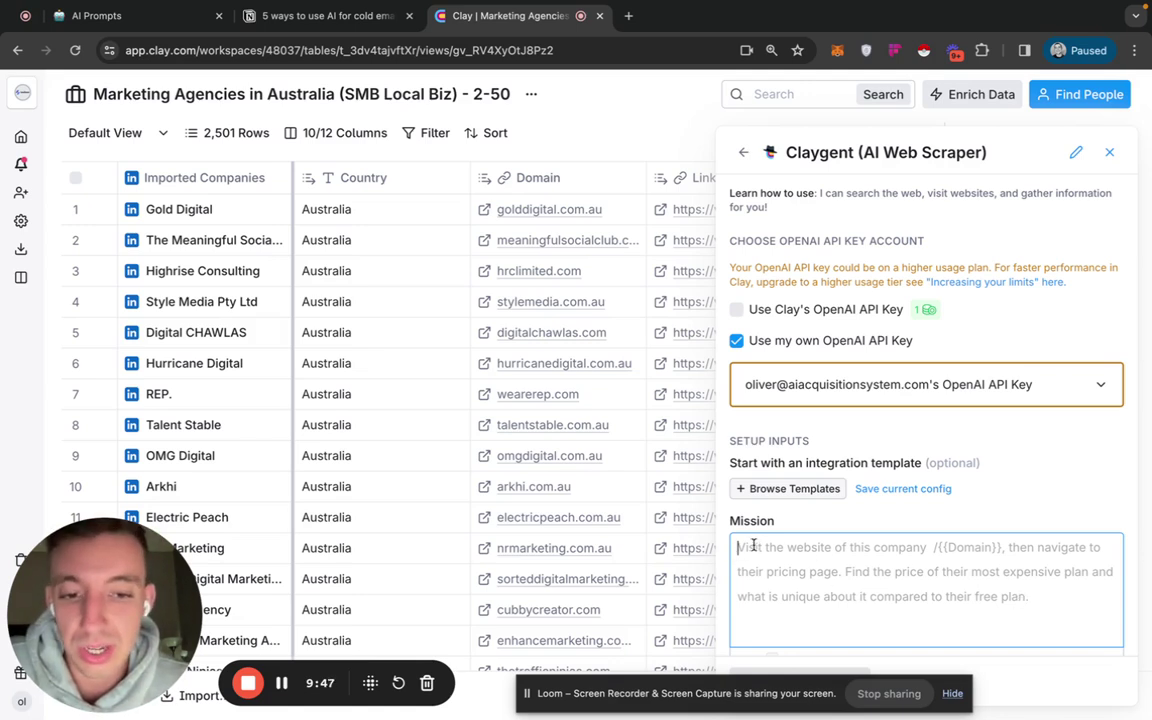
click(790, 489)
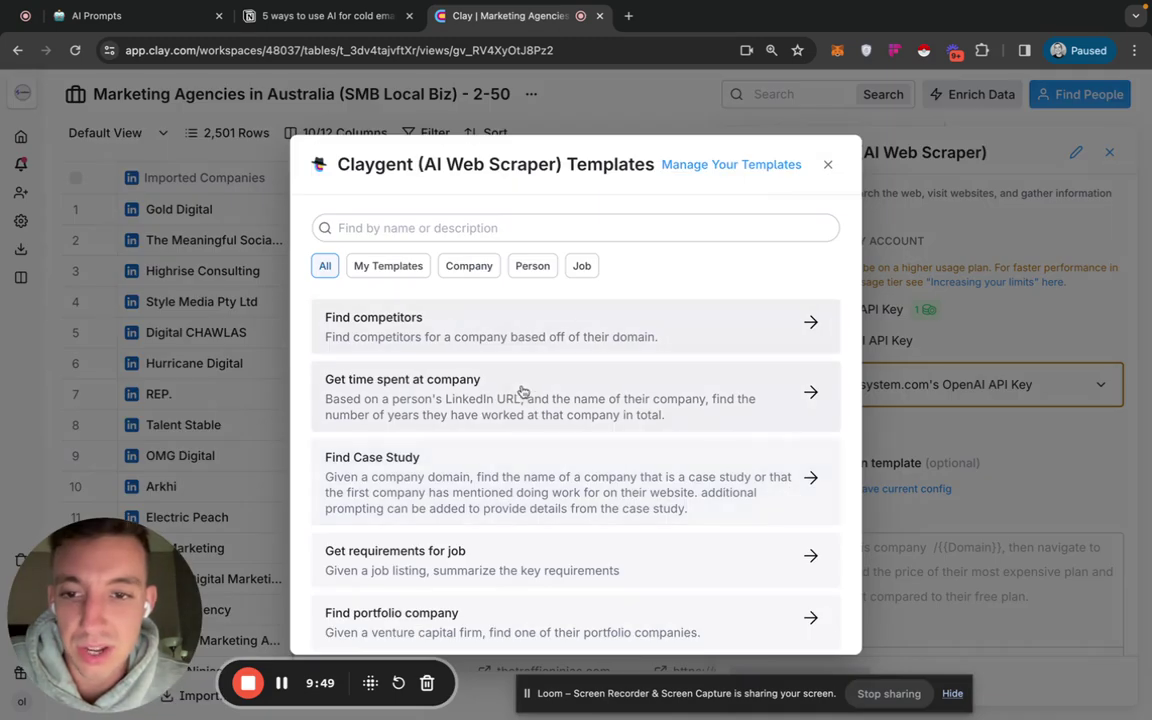
scroll(517, 391, down, 5)
scroll(526, 396, down, 3)
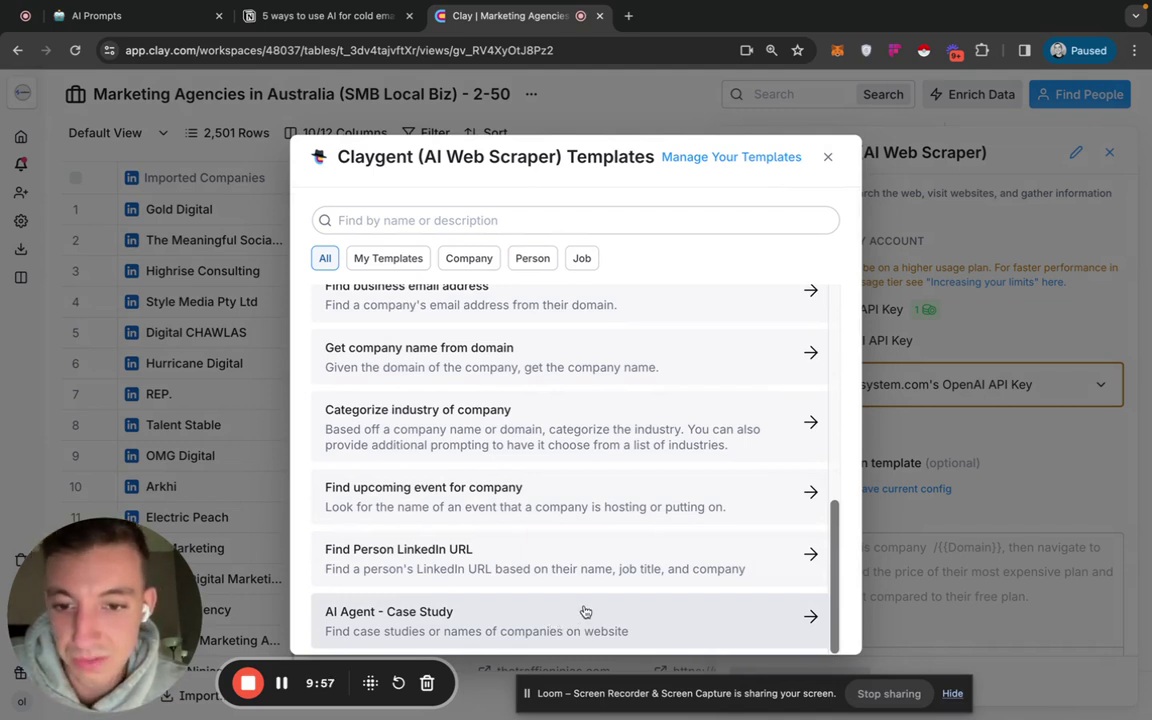
click(577, 609)
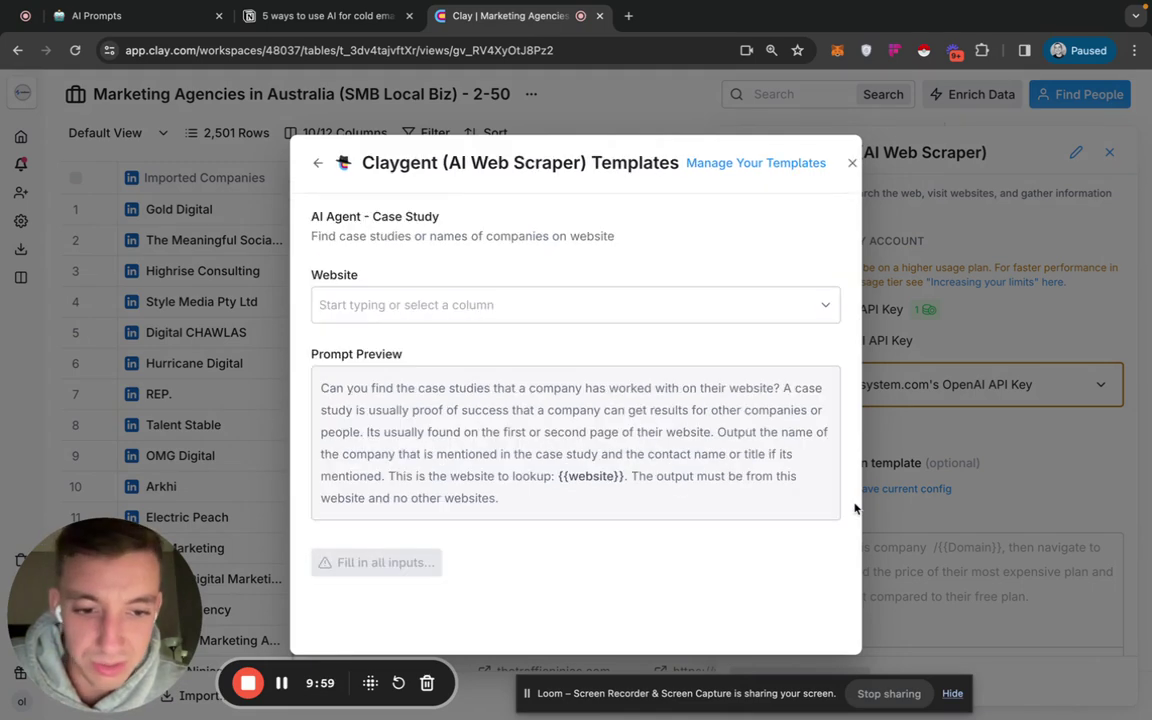
click(386, 300)
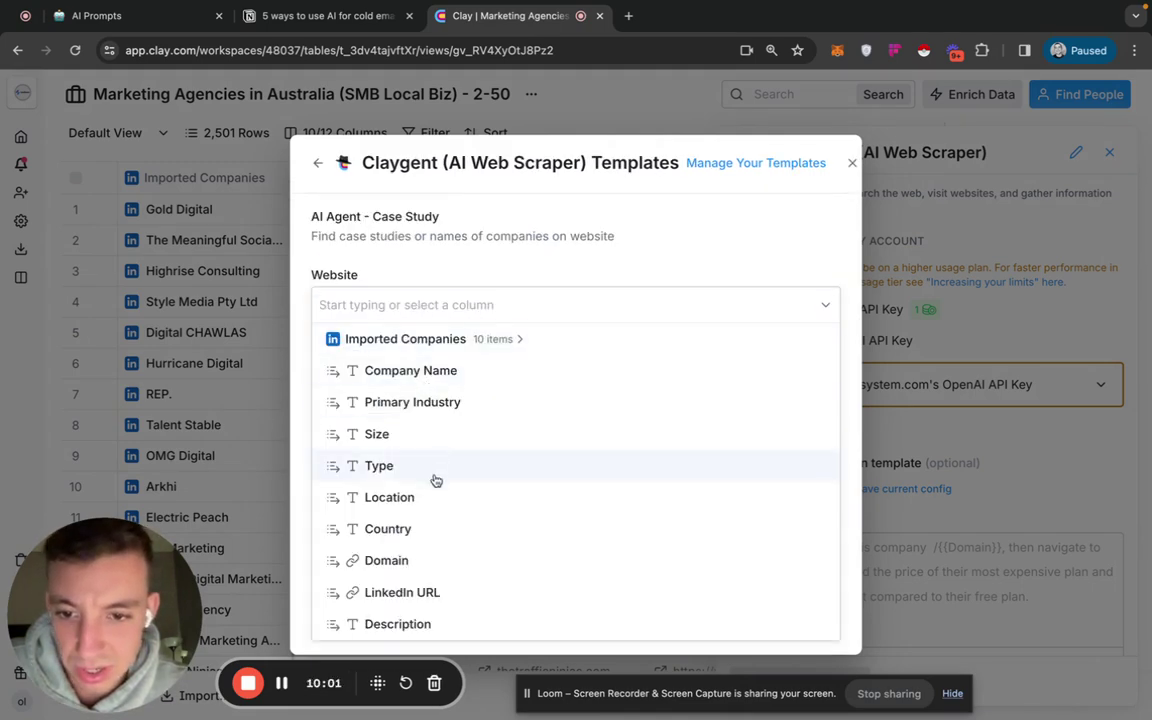
click(430, 561)
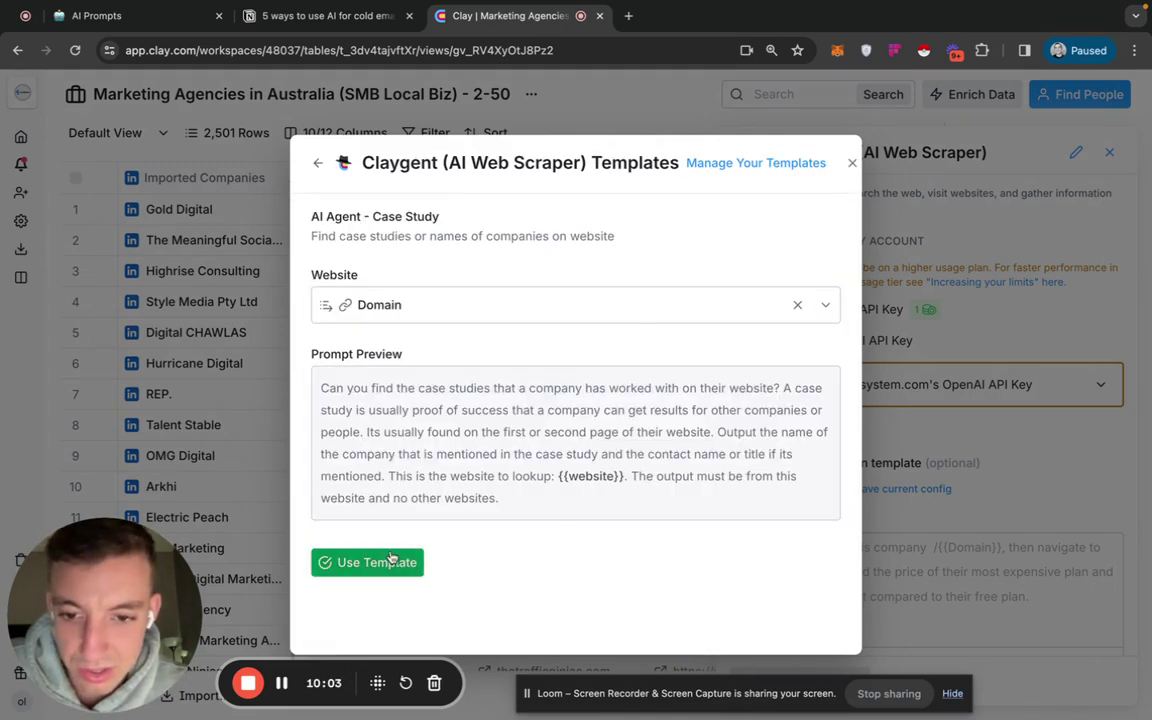
click(391, 560)
- Expand the Claygent model setting and set the model to gpt-3.5-turbo
scroll(890, 486, down, 4)
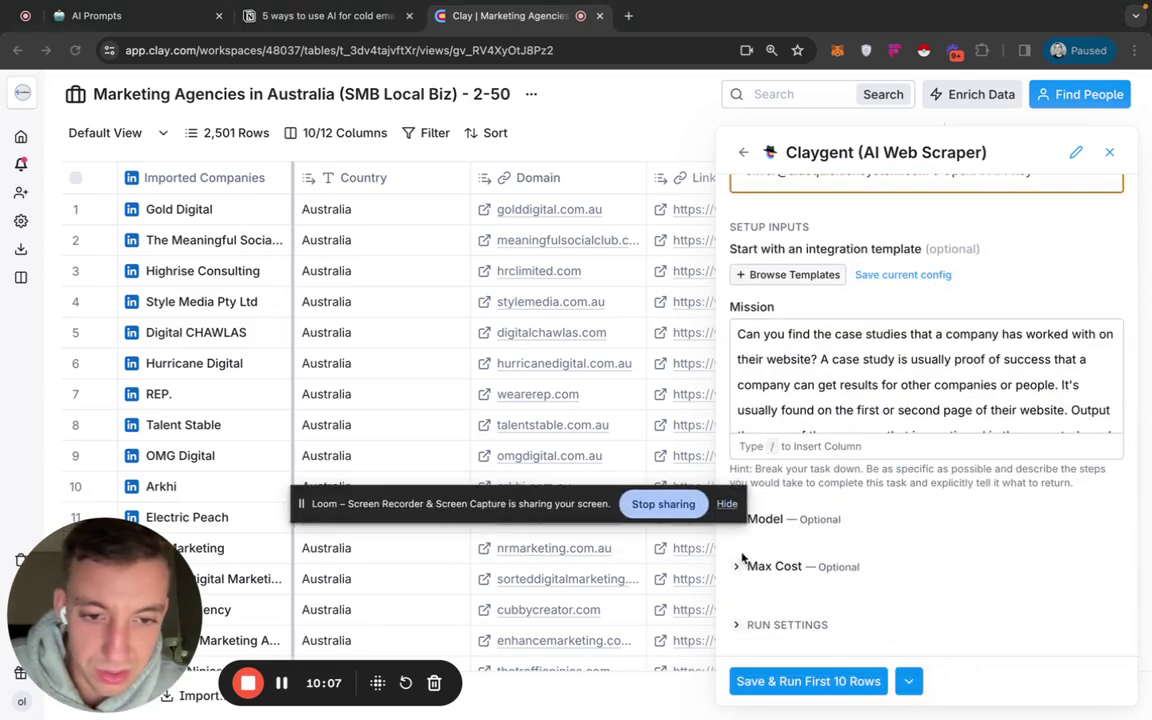
drag(526, 512, 398, 405)
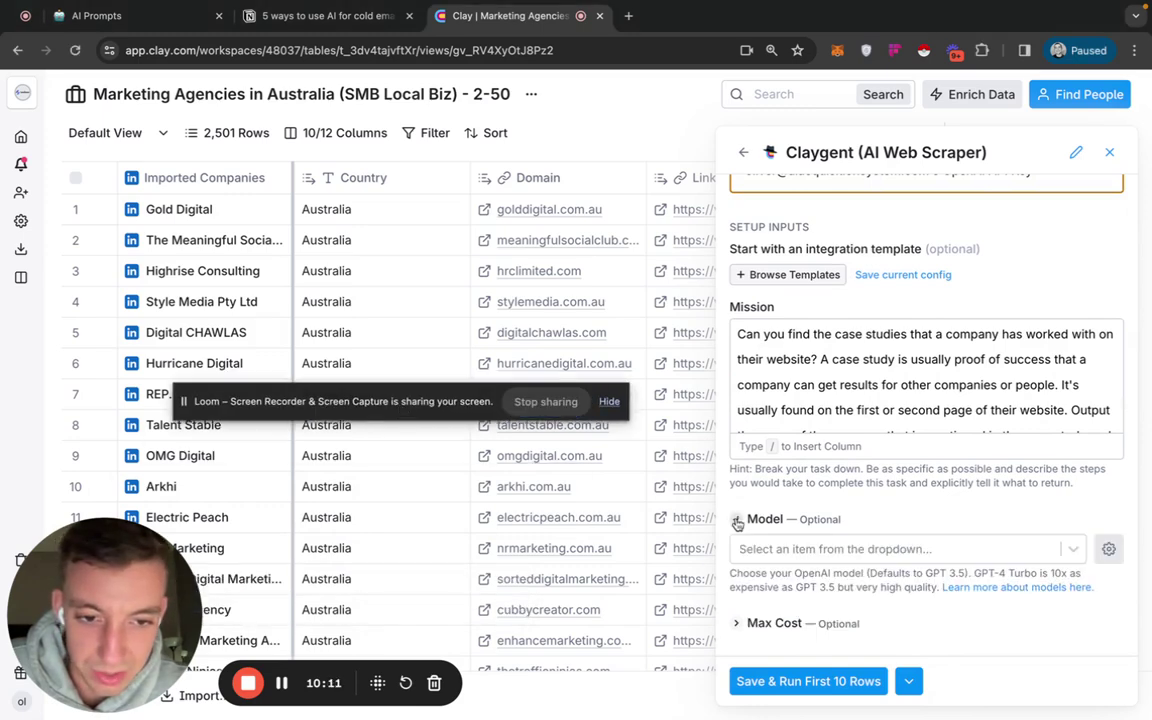
click(828, 549)
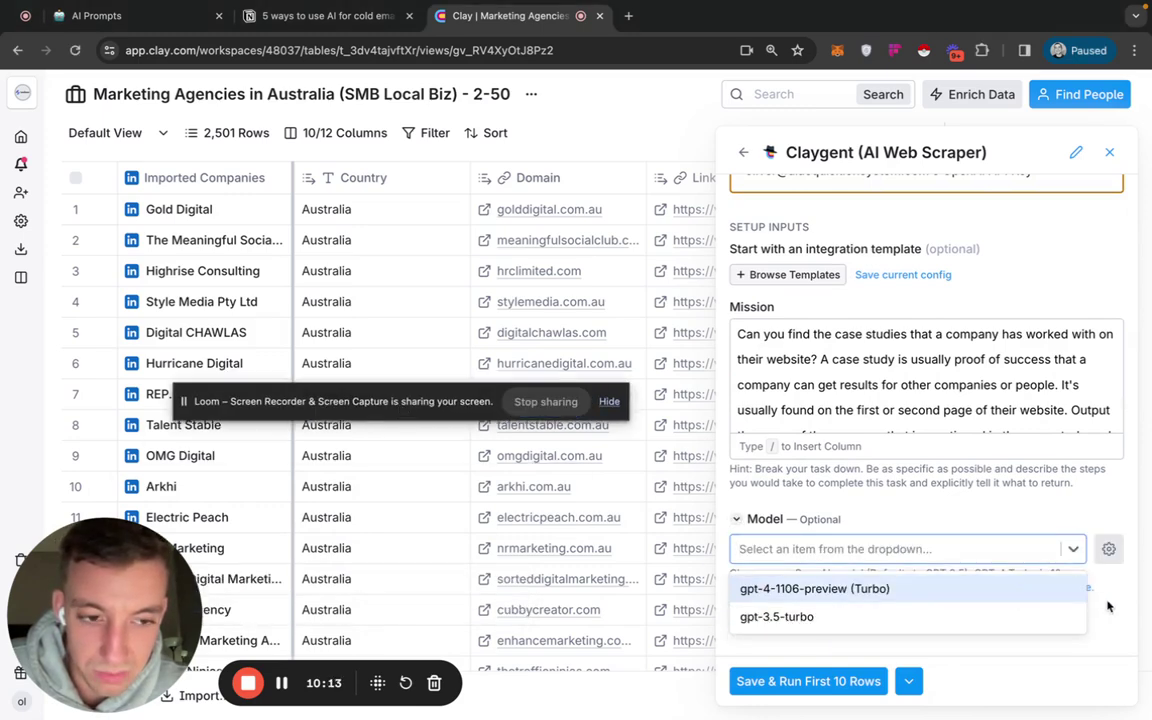
click(820, 617)
- Check the Max Cost options without choosing one, then save the column as Case Studies and run its first 10 rows
click(771, 622)
scroll(784, 553, down, 1)
click(840, 552)
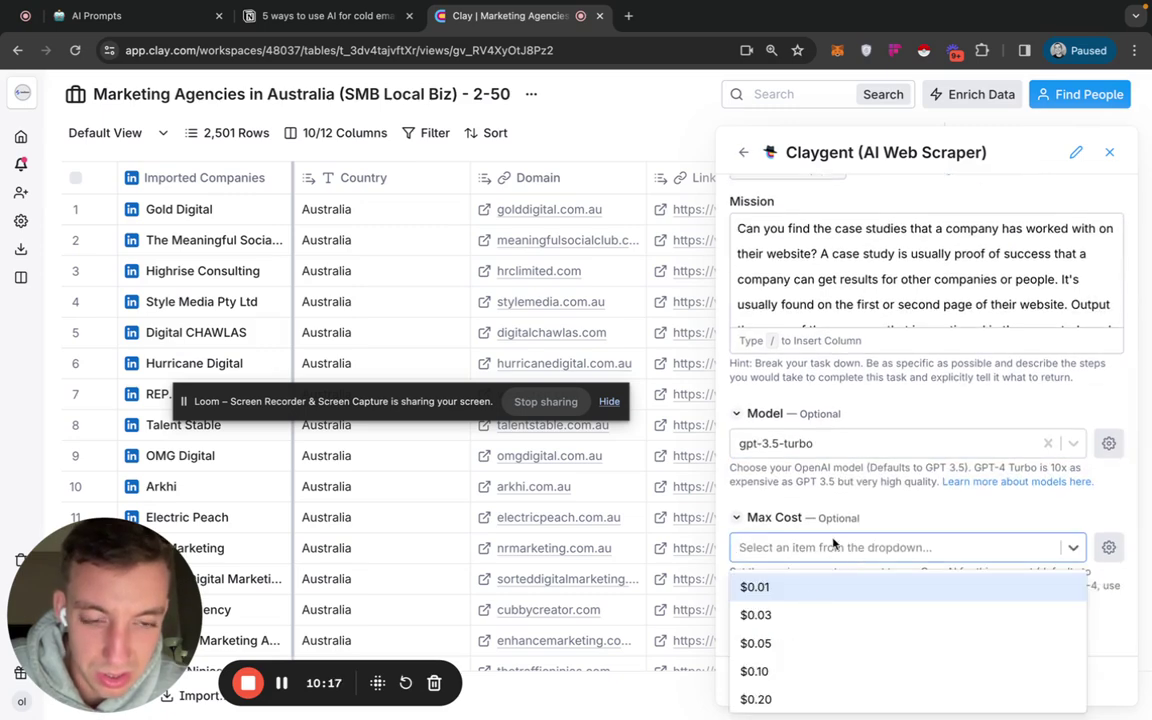
click(860, 515)
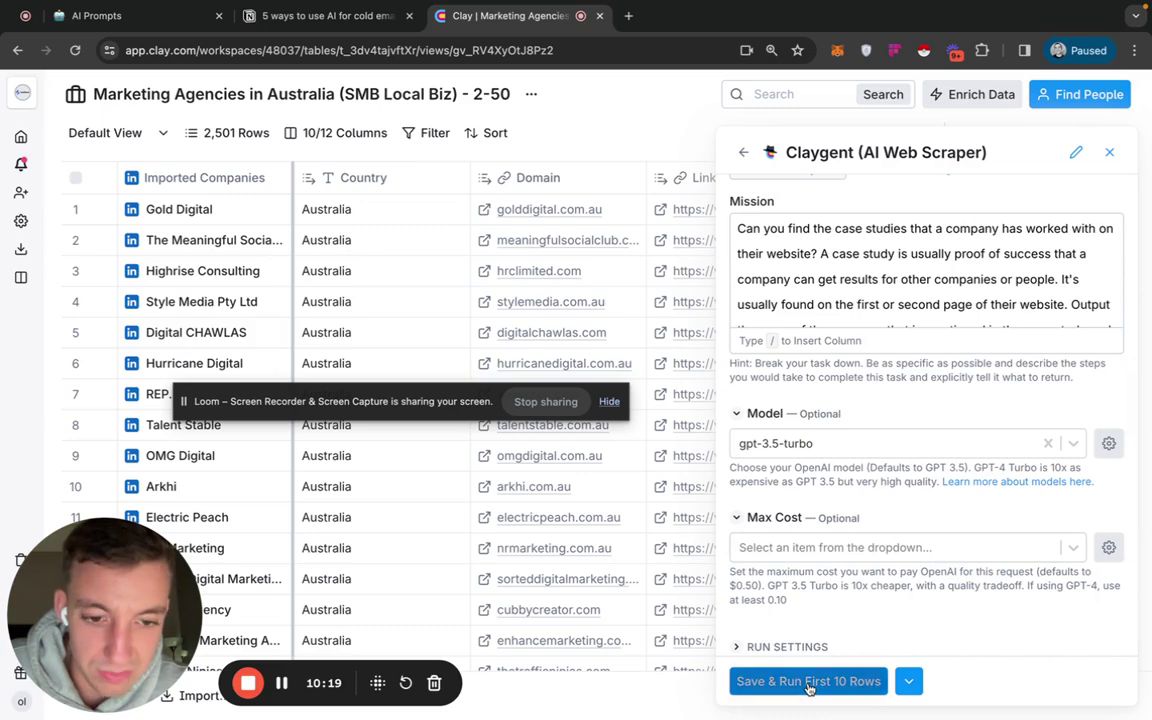
click(771, 681)
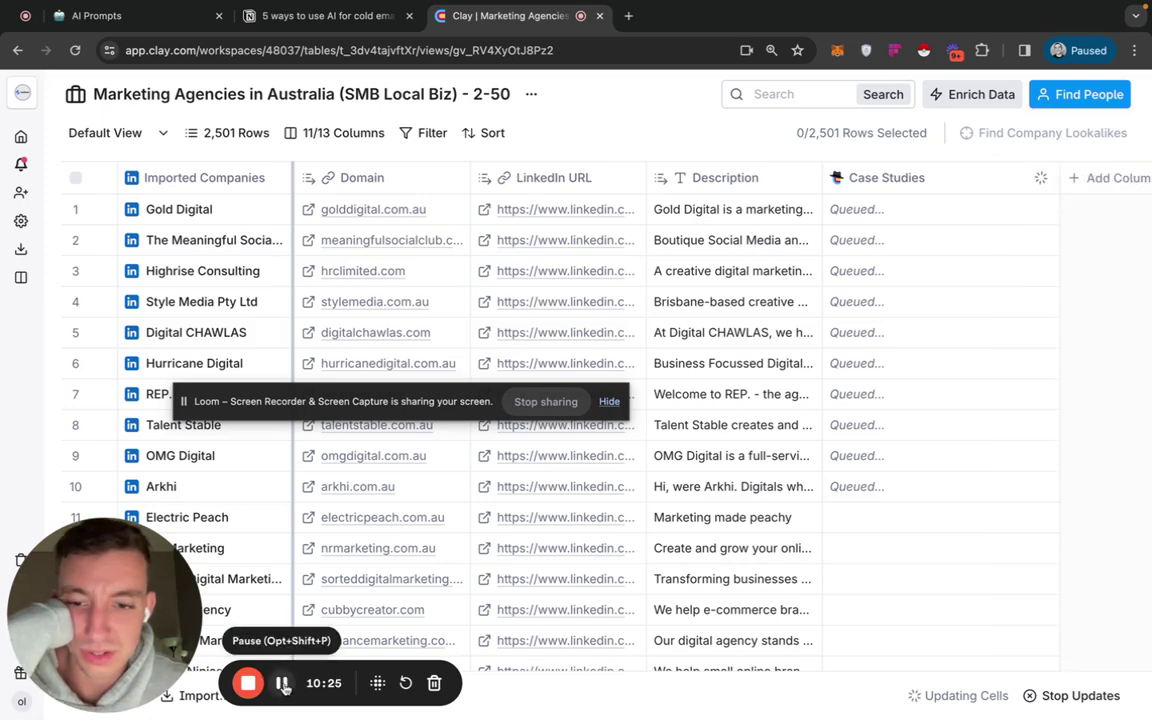
- Inspect the cell details of Gold Digital's Case Studies result and open the company's website from its Domain cell
scroll(882, 224, right, 2)
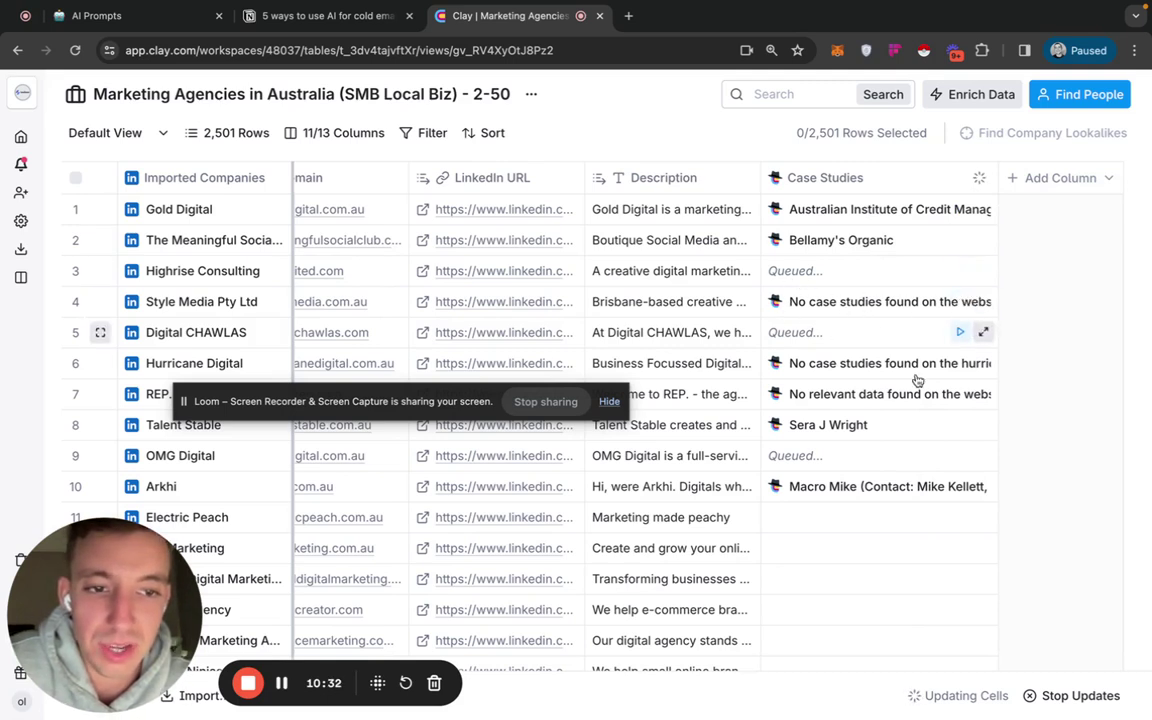
click(855, 209)
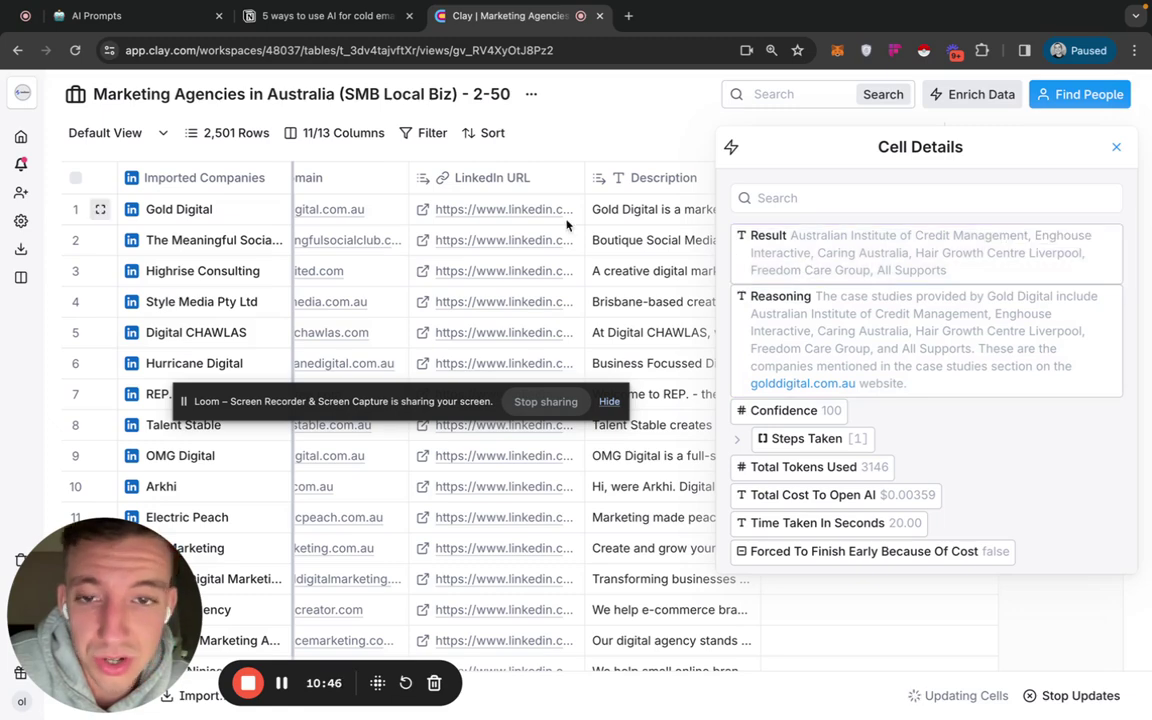
scroll(515, 232, left, 3)
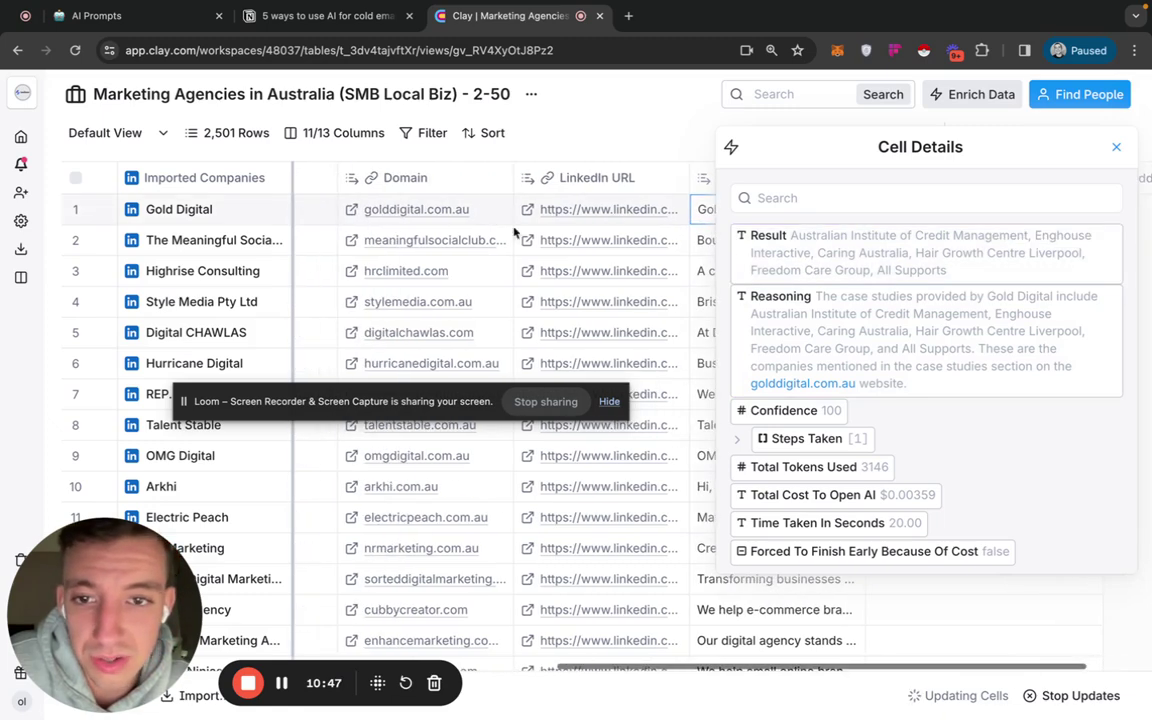
click(353, 212)
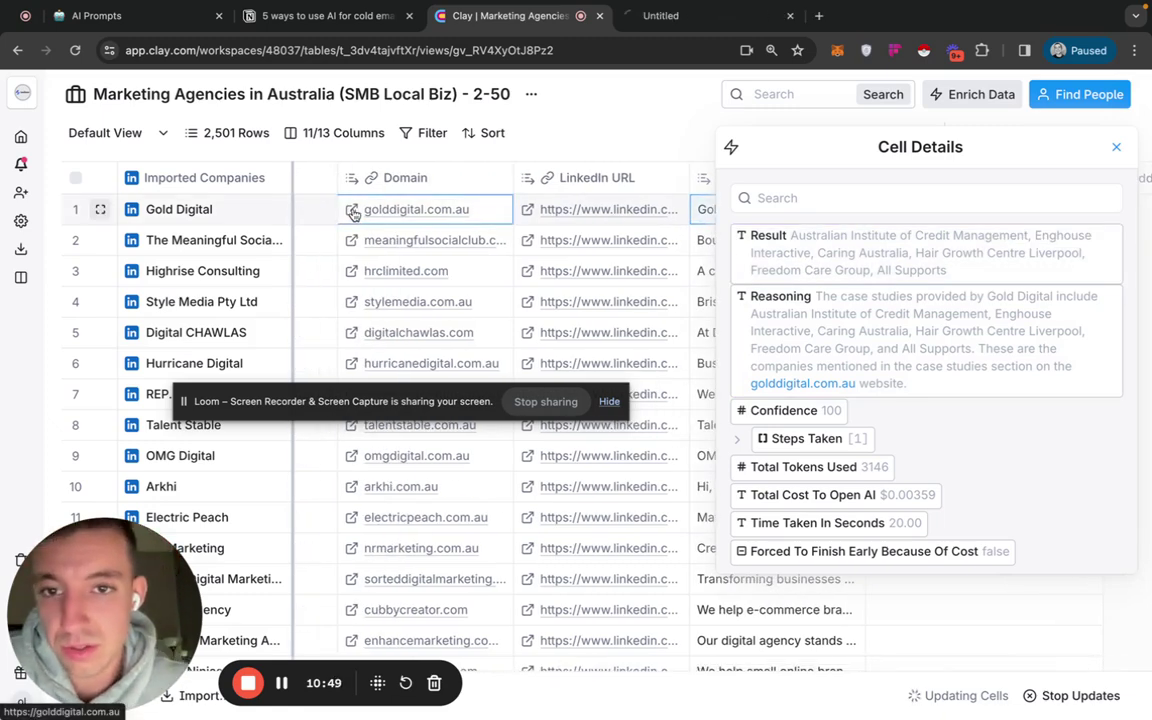
click(707, 18)
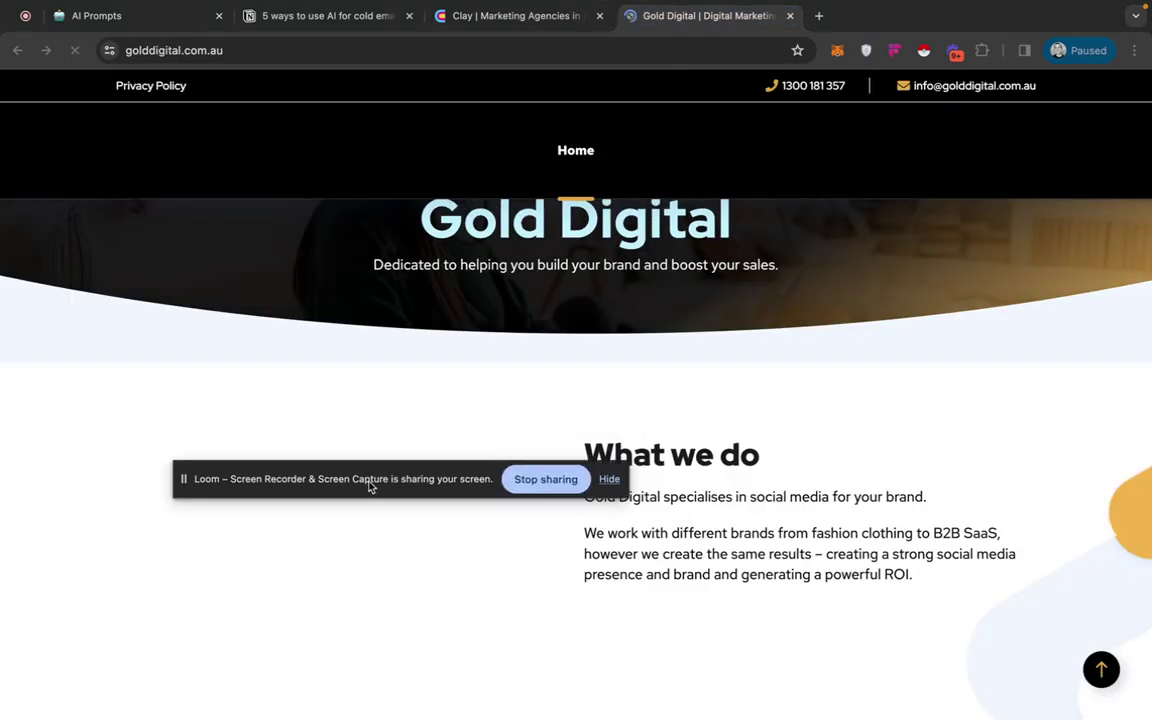
- Find the client testimonials on the Gold Digital website and advance past the Australian Institute of Credit Management one
scroll(543, 419, down, 10)
scroll(543, 419, down, 5)
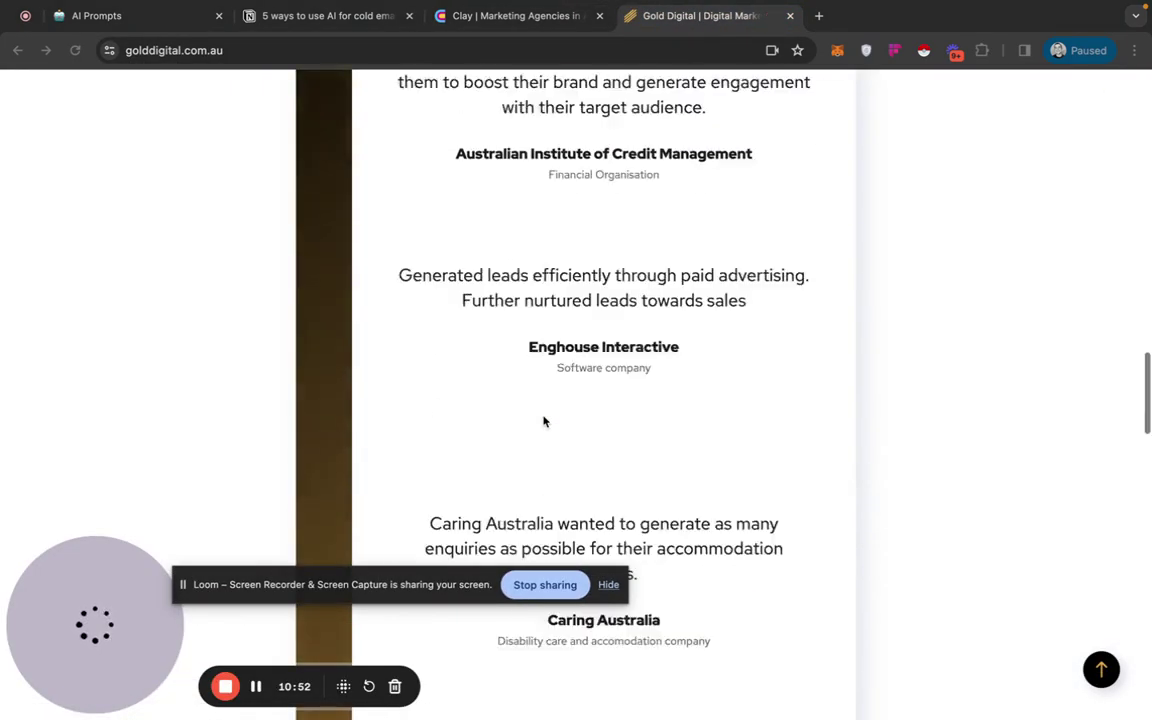
scroll(560, 363, up, 2)
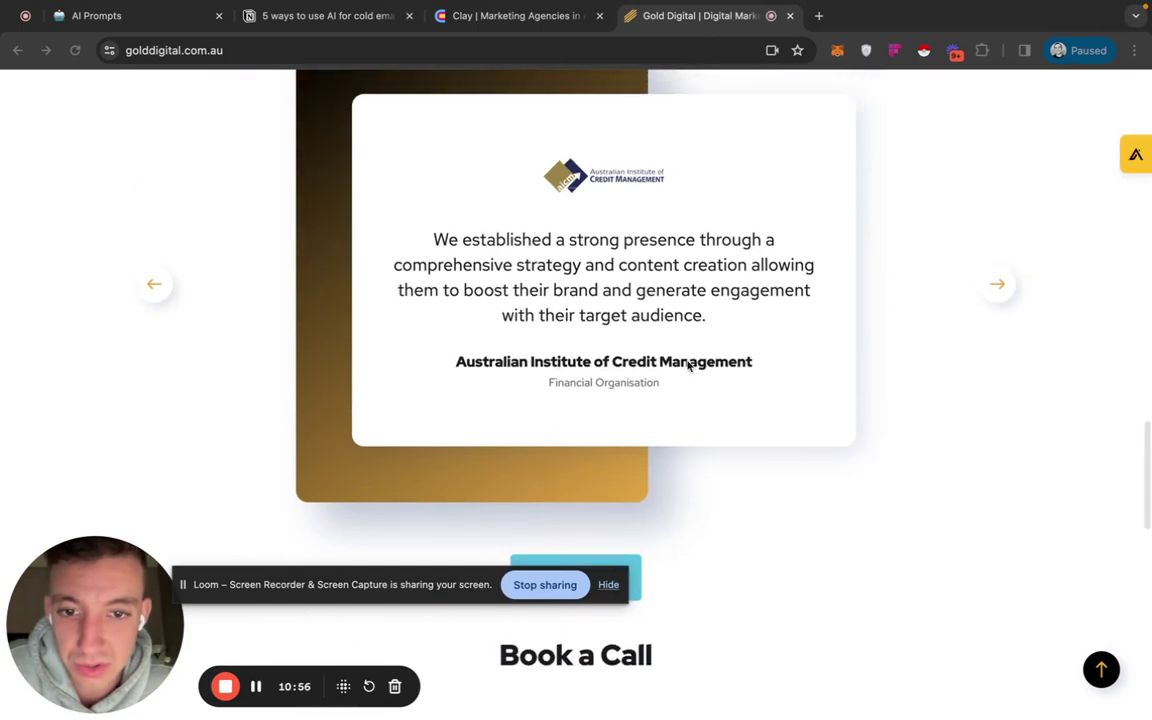
click(997, 288)
- Compare the Case Studies result in Clay with the remaining Gold Digital testimonials, then close the cell details
click(578, 24)
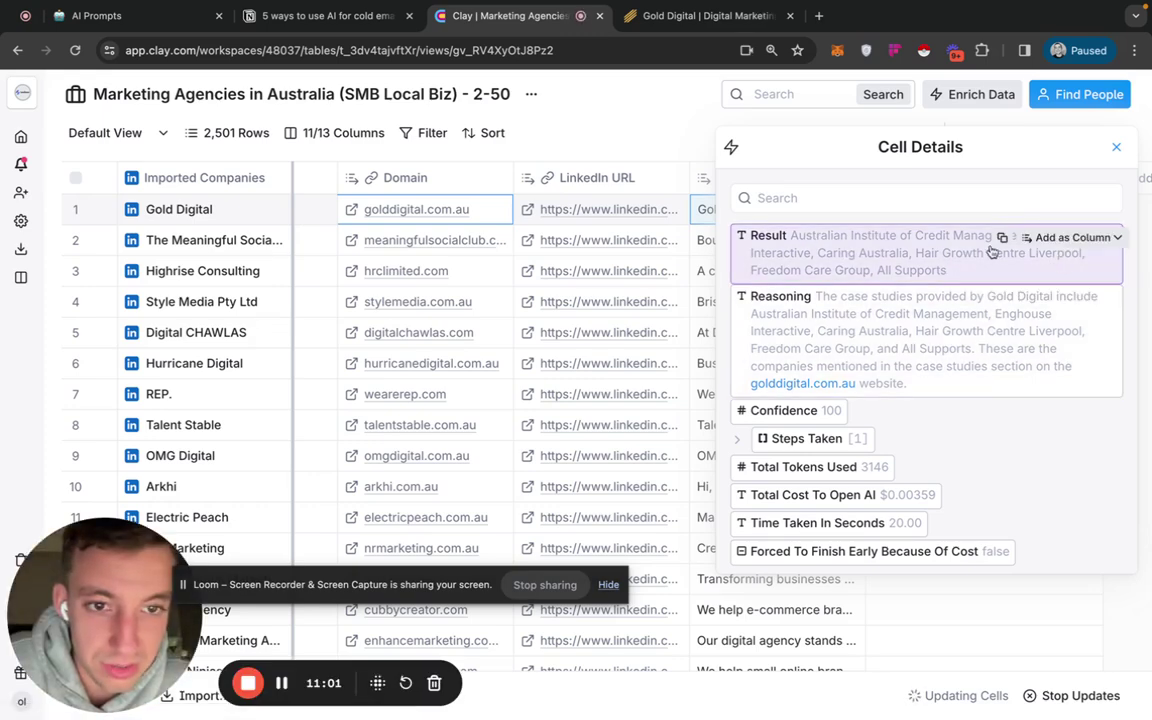
click(700, 17)
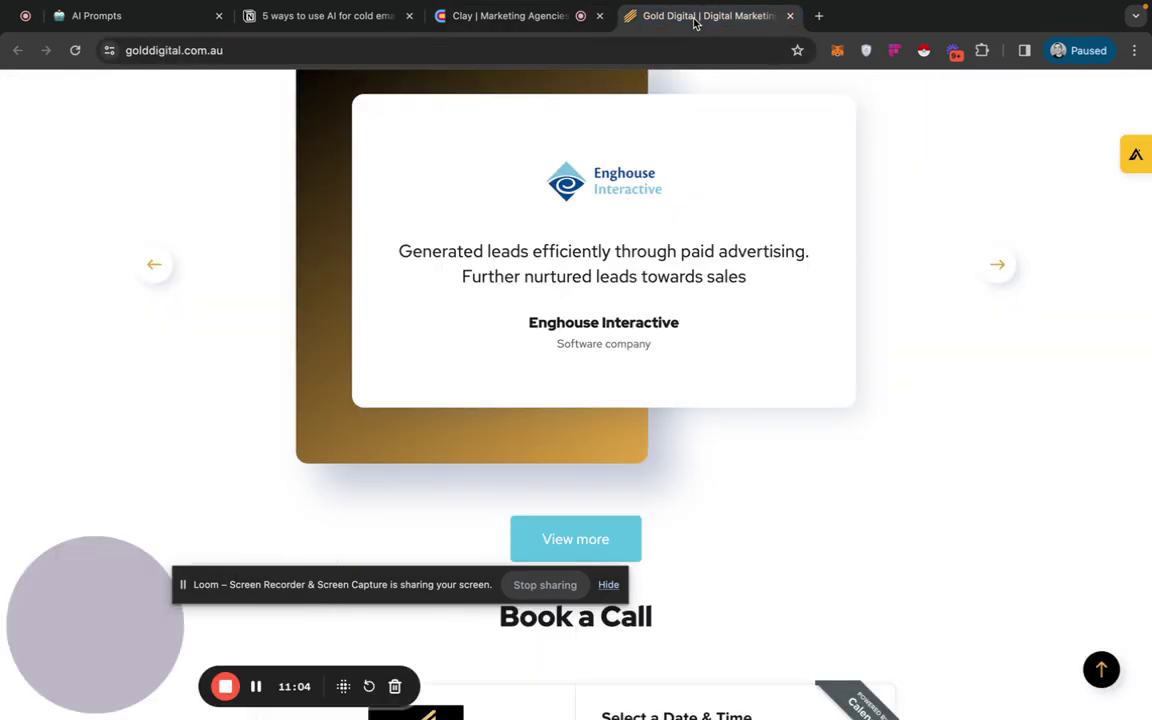
click(997, 265)
click(999, 303)
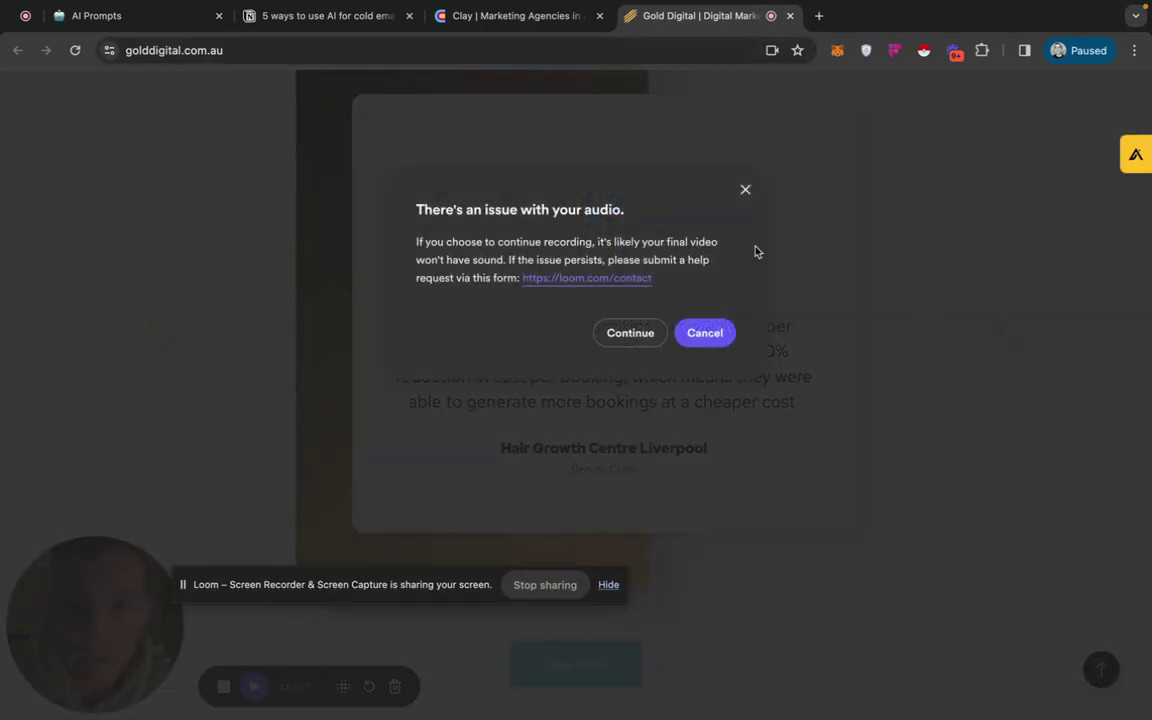
click(628, 335)
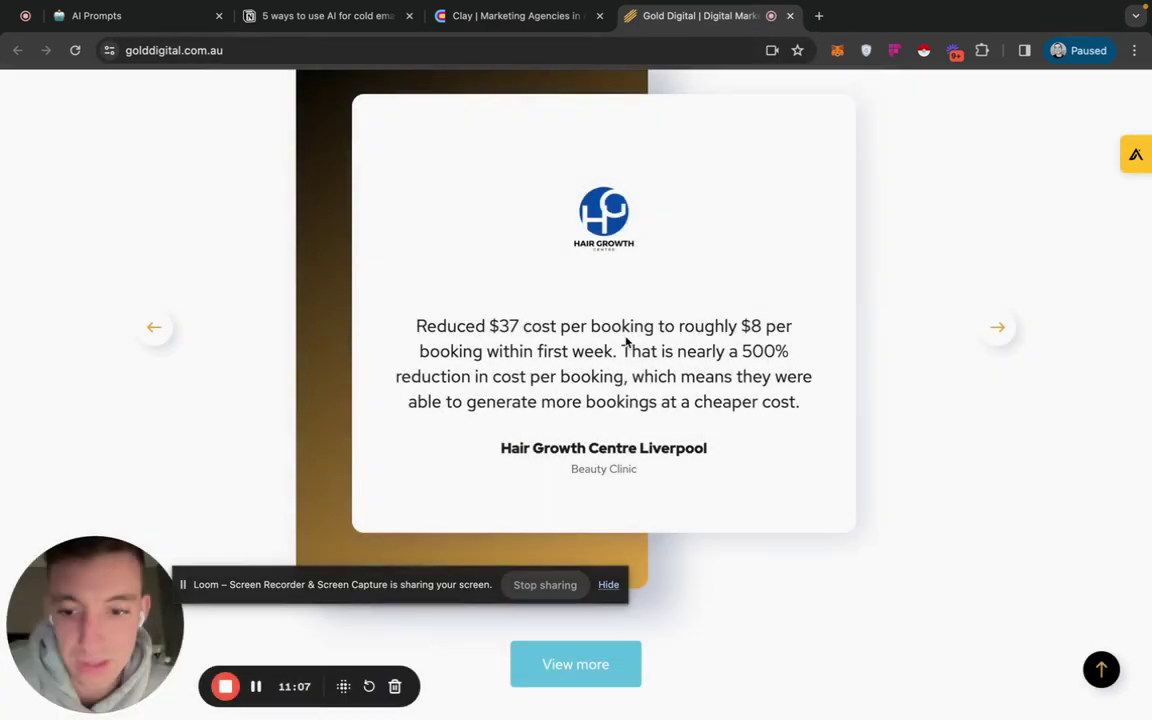
click(516, 30)
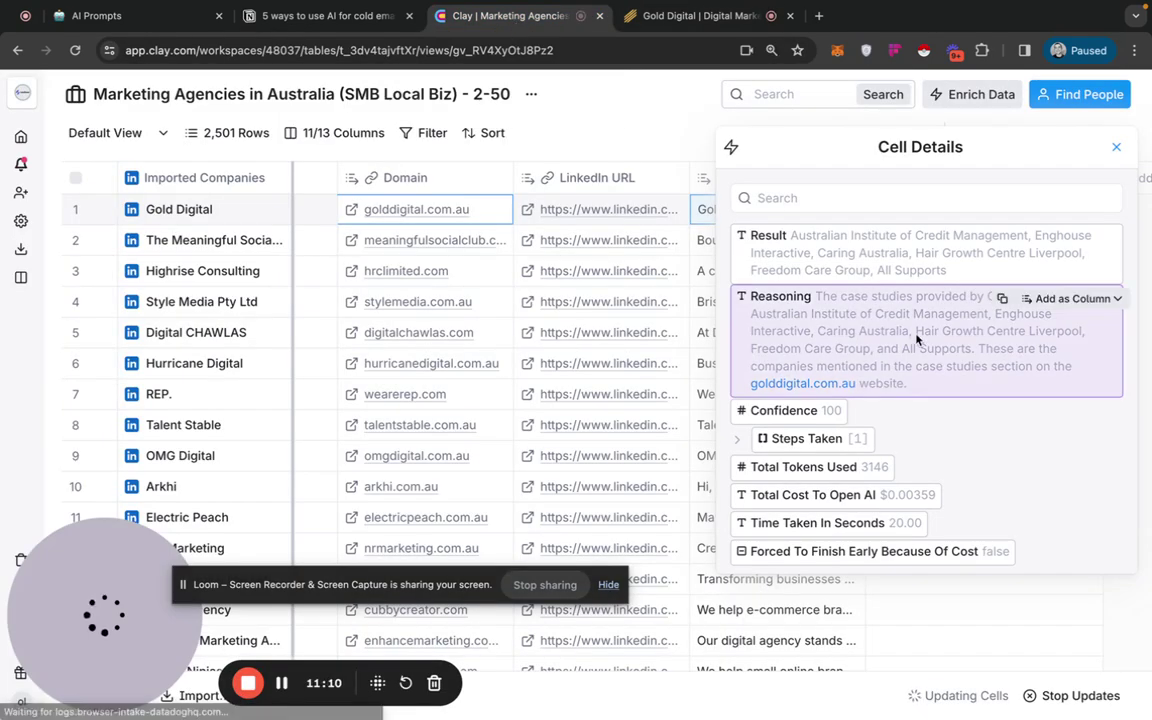
click(1113, 149)
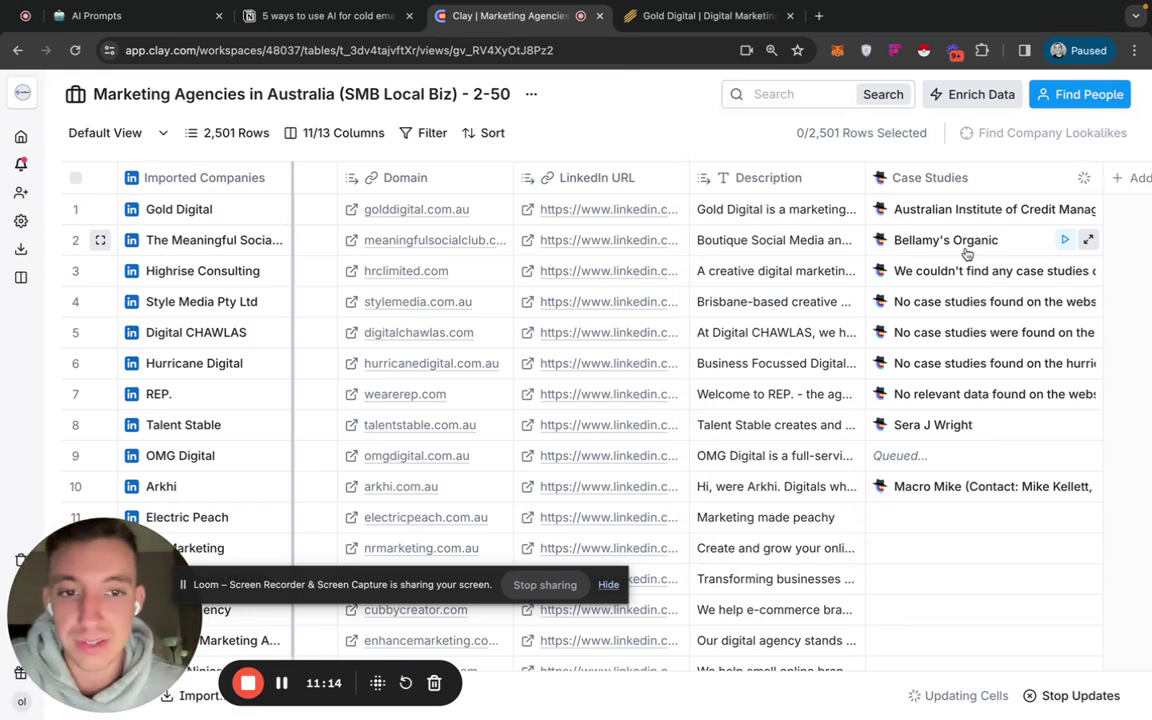
- Check the Hair Growth Centre Liverpool testimonial on the Gold Digital website, then return to the Clay table
click(704, 28)
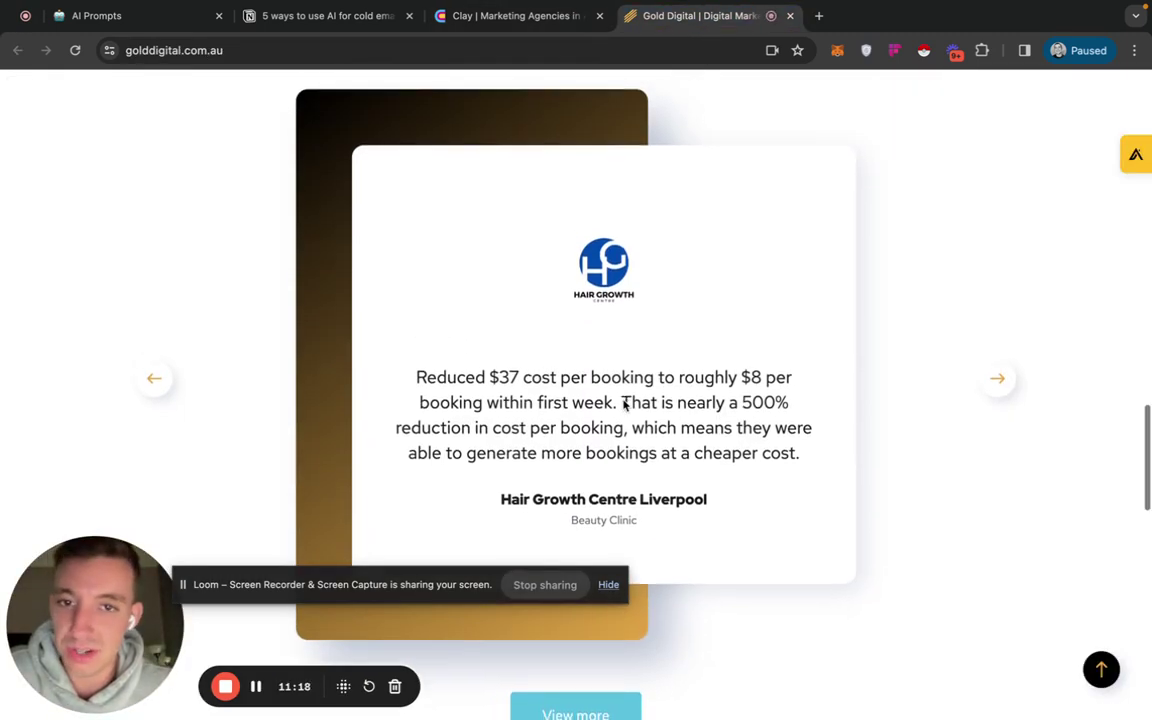
scroll(625, 404, down, 1)
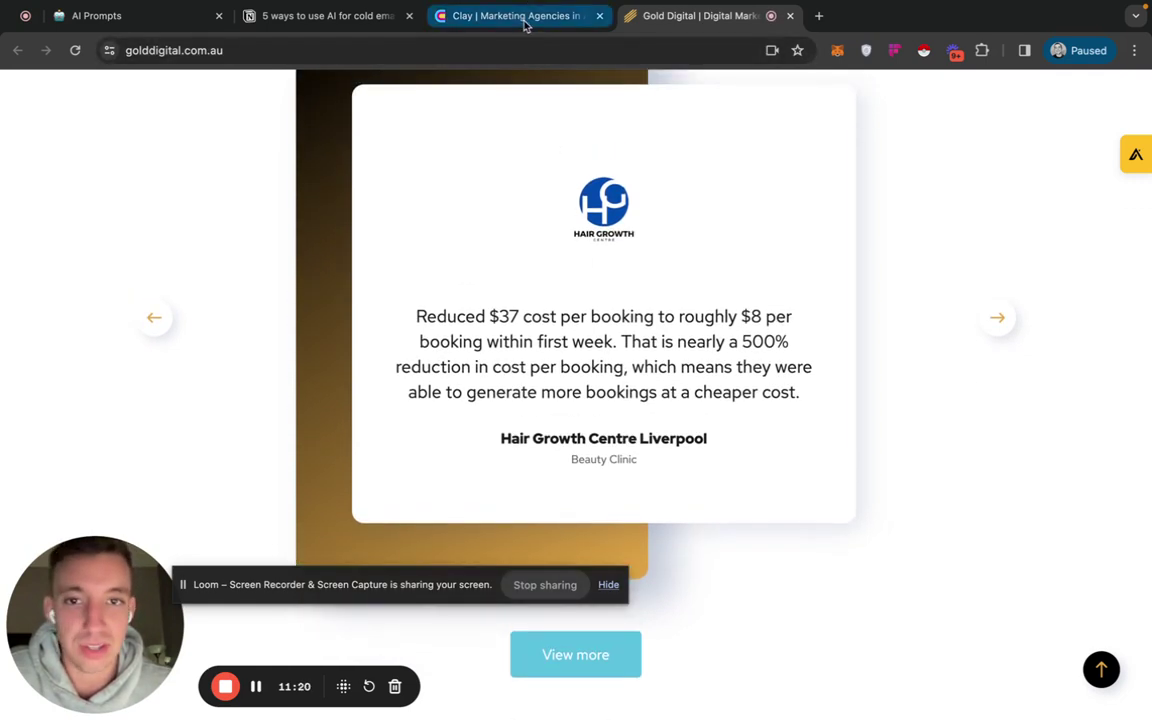
click(524, 18)
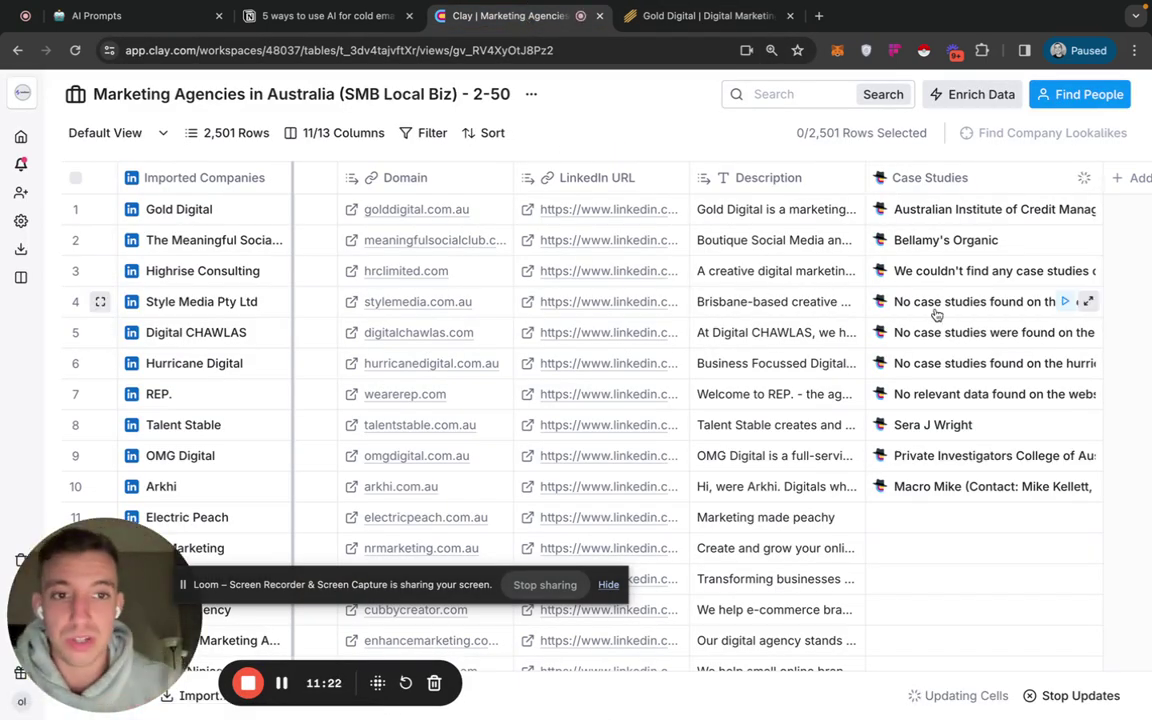
- Open the Case Studies column's settings, look through the available Claygent templates, and close both without choosing one
click(959, 180)
click(912, 244)
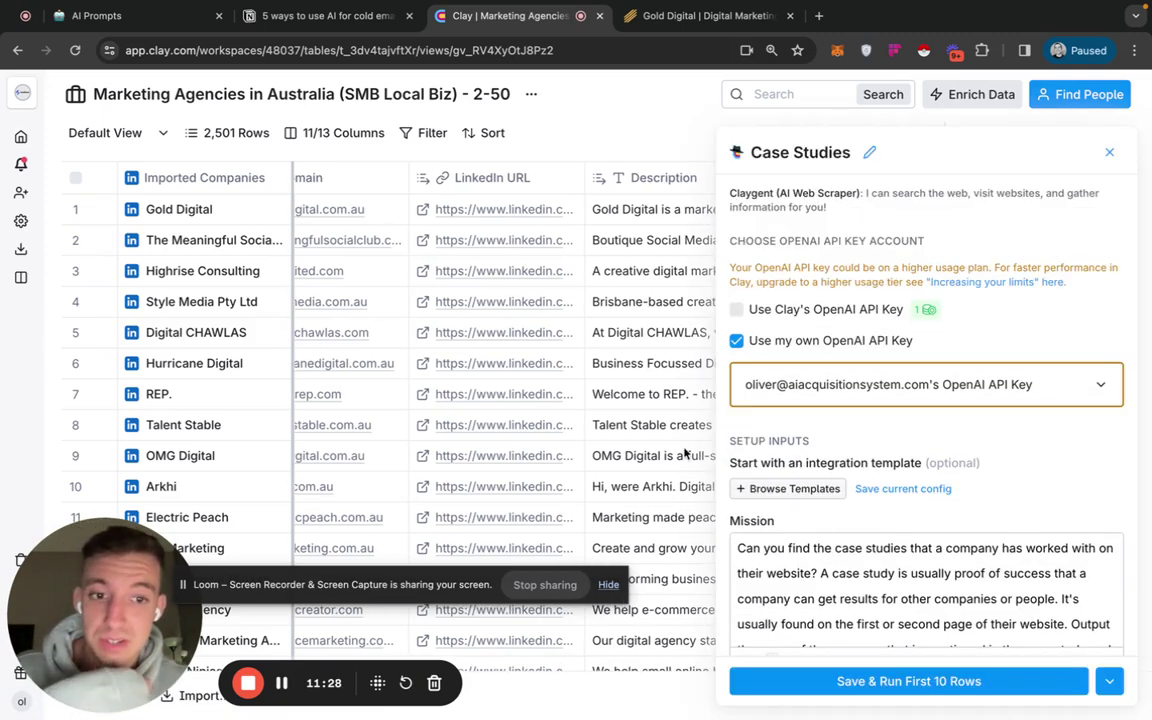
click(790, 487)
scroll(545, 415, down, 2)
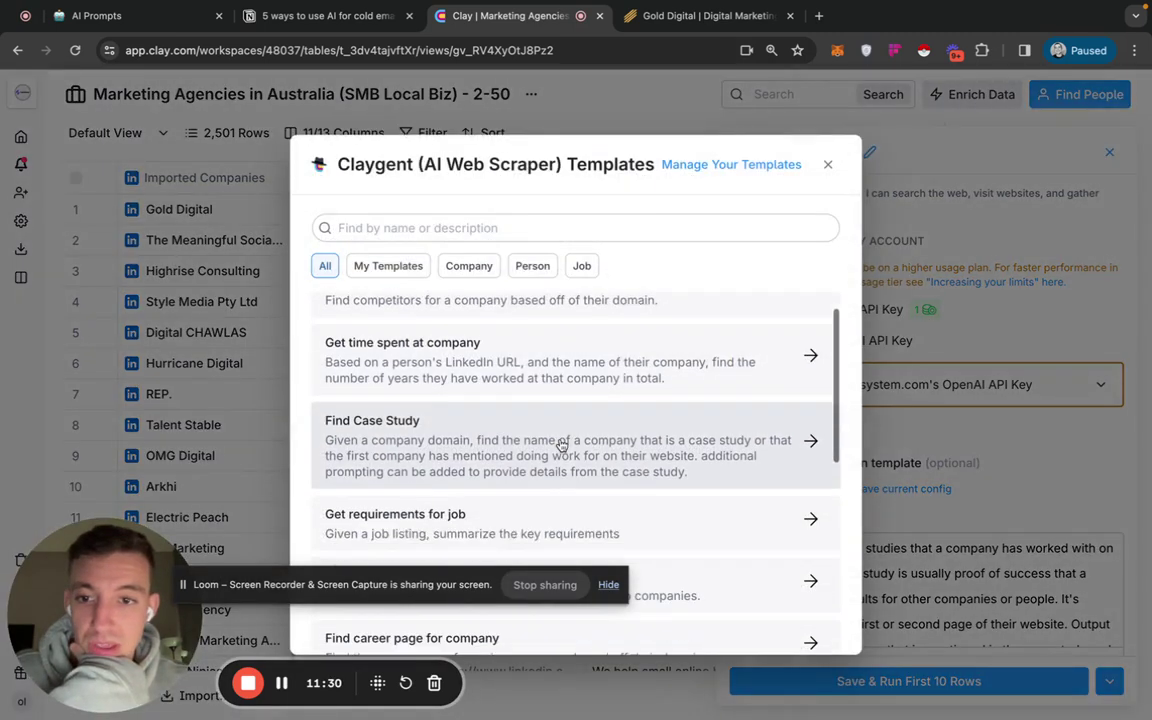
scroll(495, 342, up, 2)
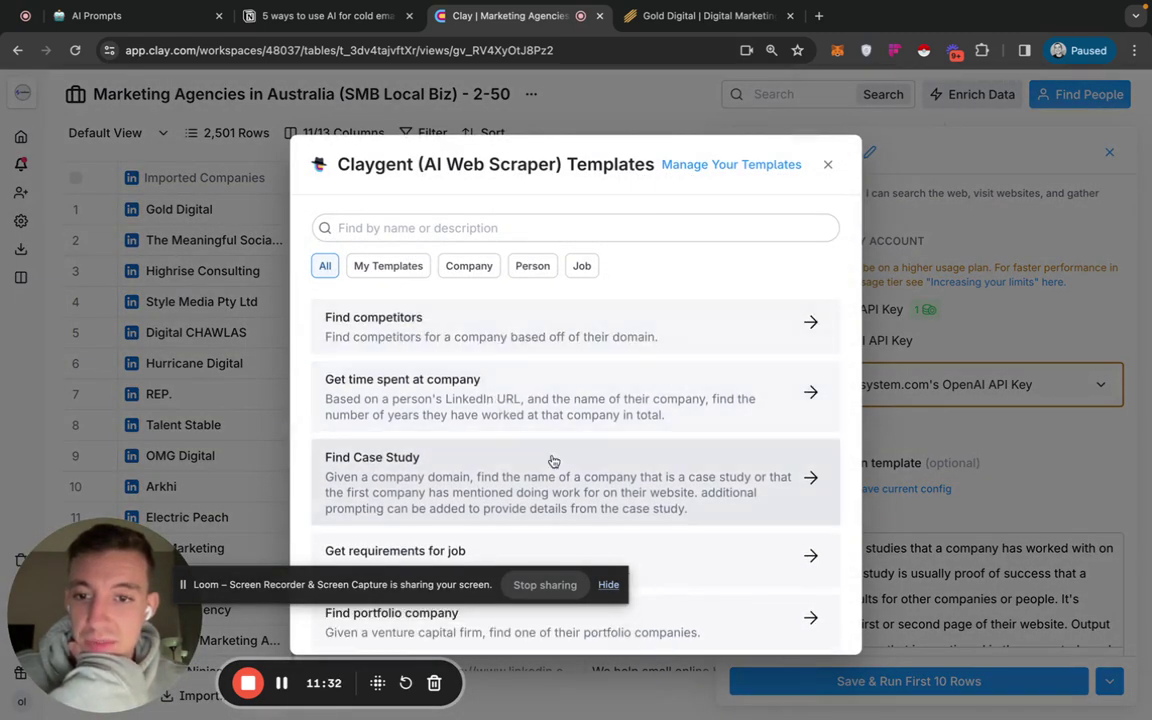
scroll(540, 465, down, 3)
scroll(565, 460, down, 5)
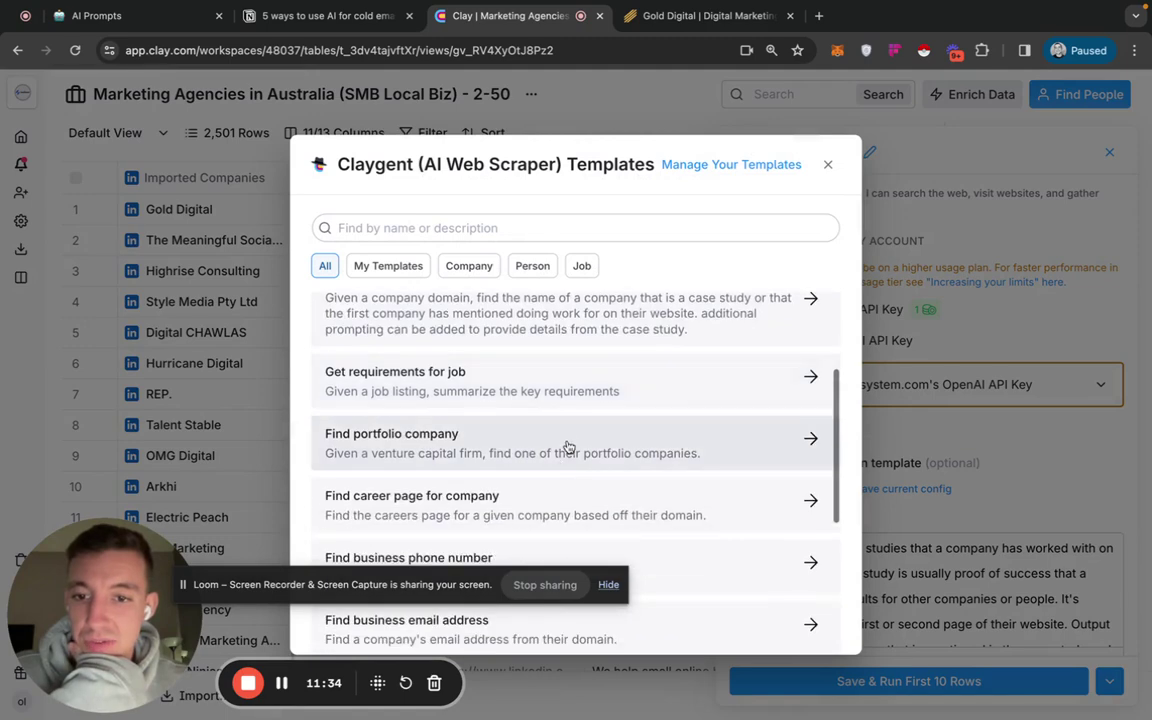
scroll(581, 430, down, 3)
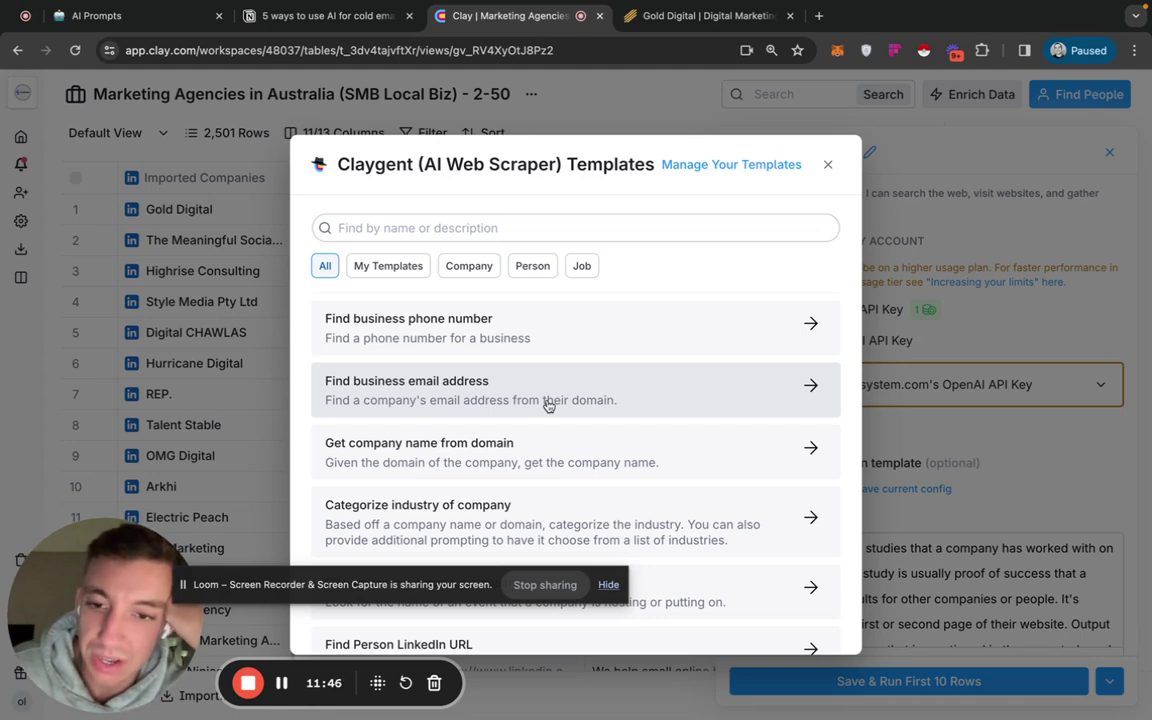
scroll(548, 404, down, 2)
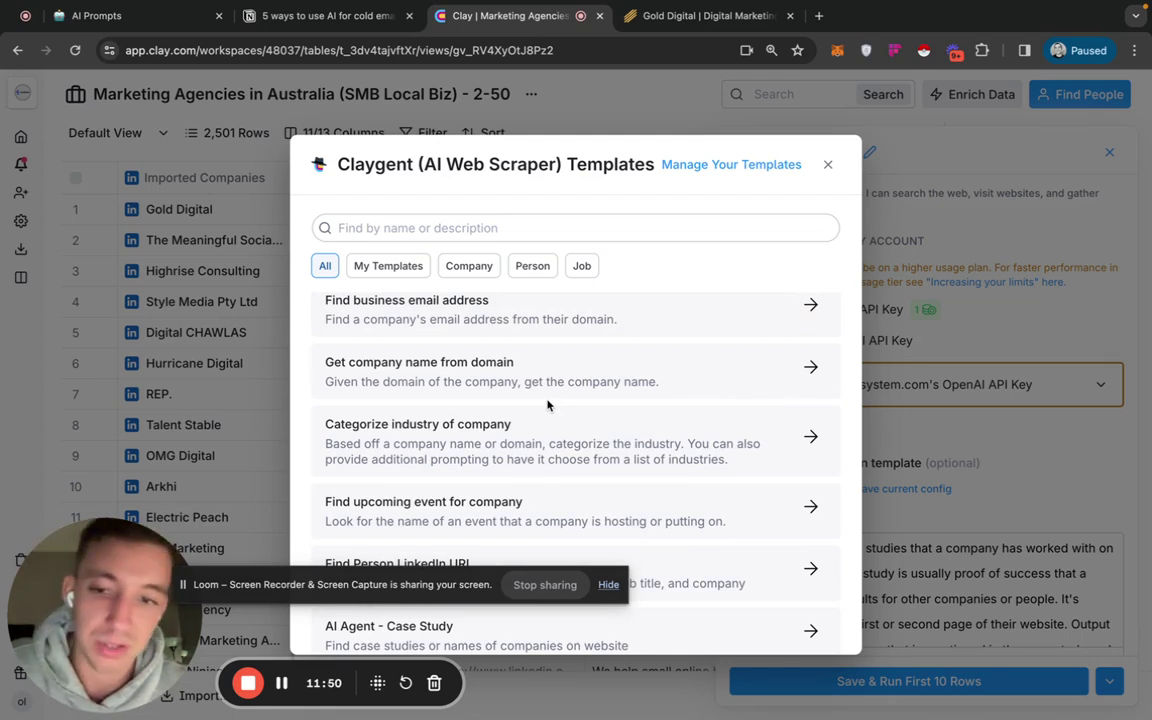
scroll(576, 478, down, 1)
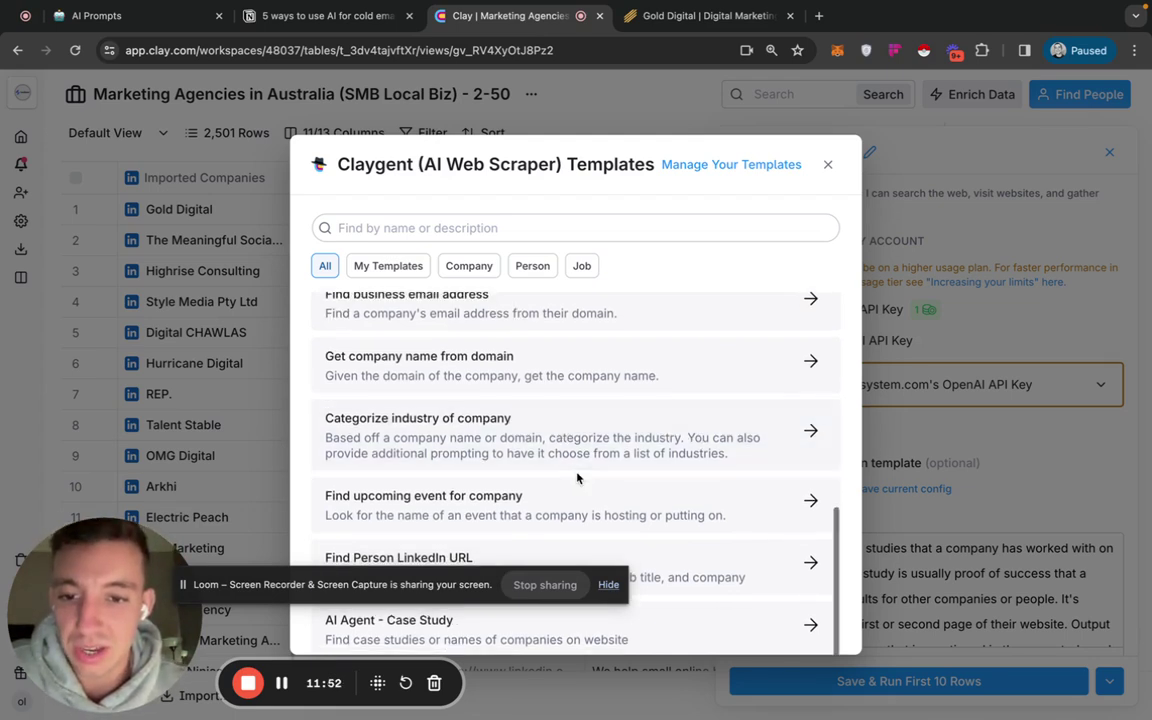
scroll(579, 404, up, 10)
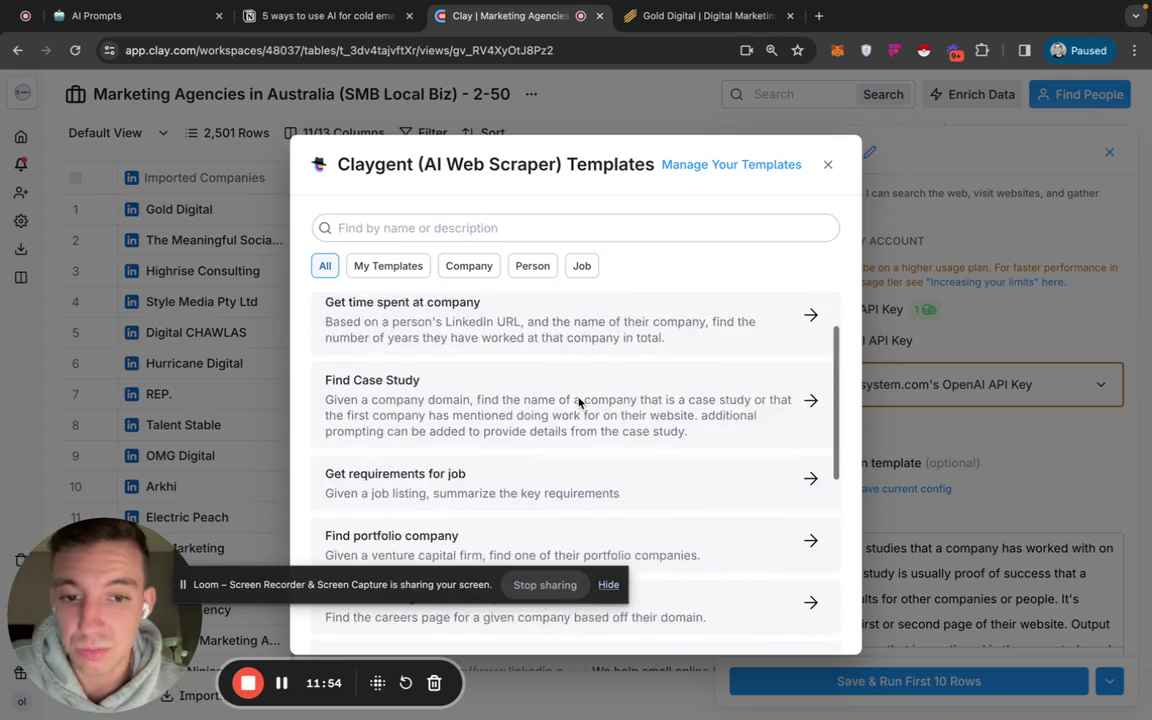
click(826, 167)
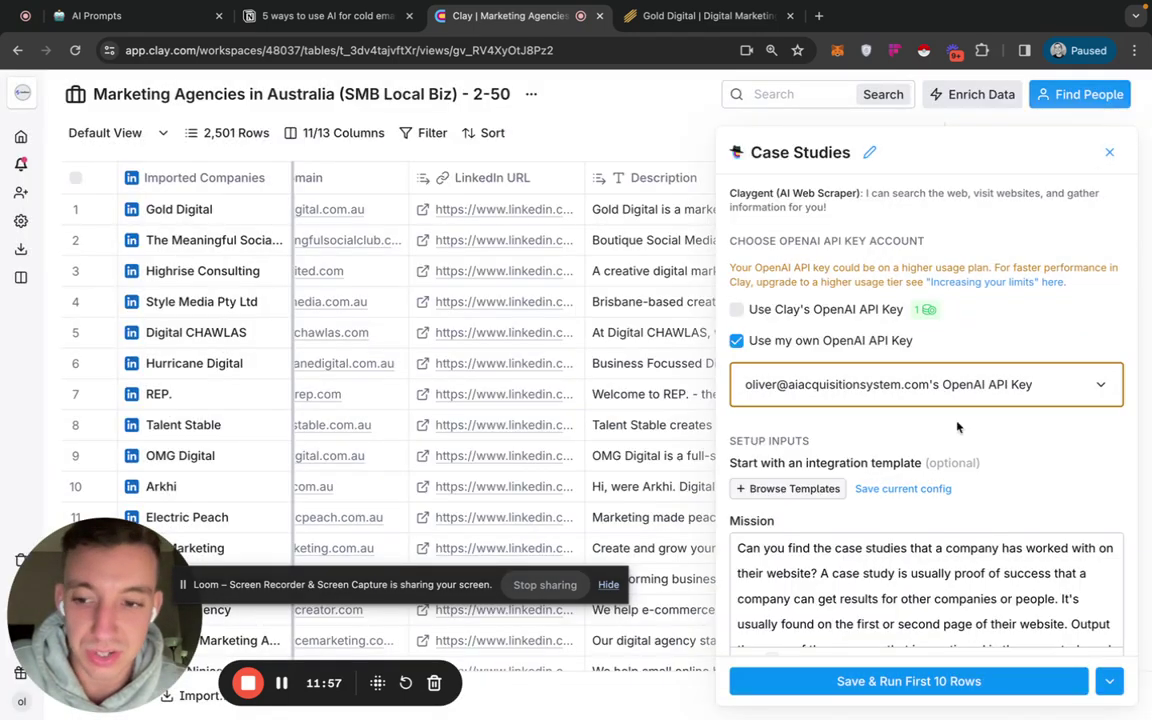
click(1109, 153)
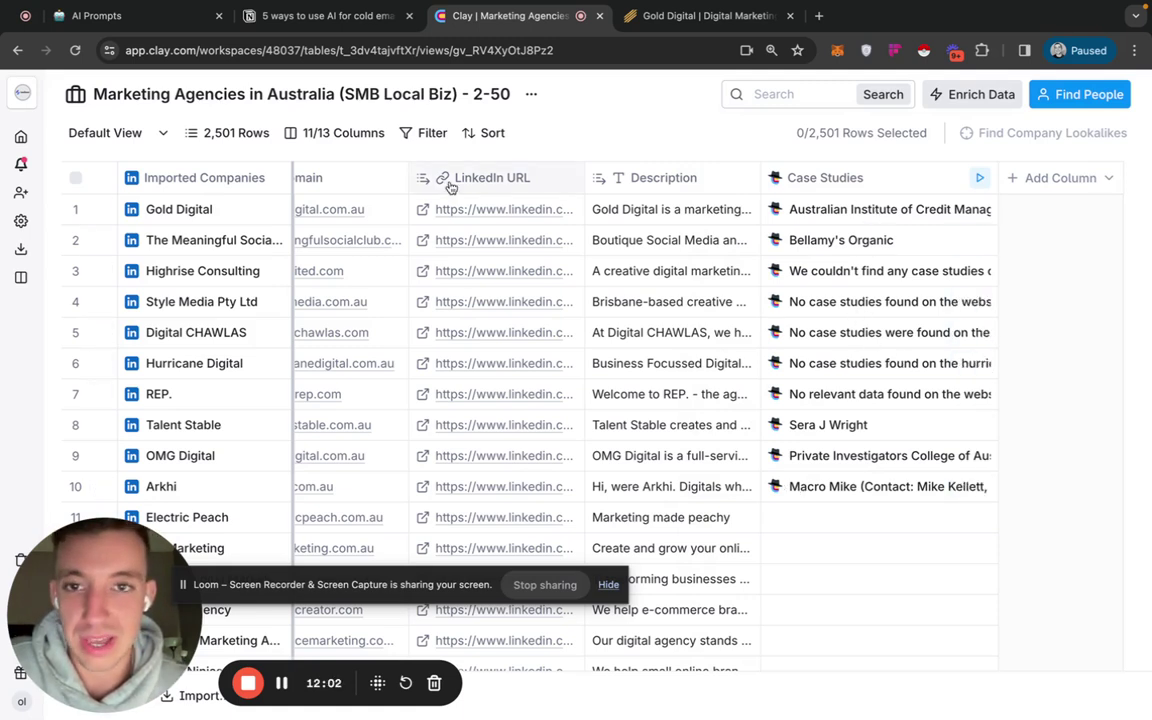
- Close the Gold Digital website, check the Notion list of 5 ways to use AI for cold emails, and return to Clay
click(790, 20)
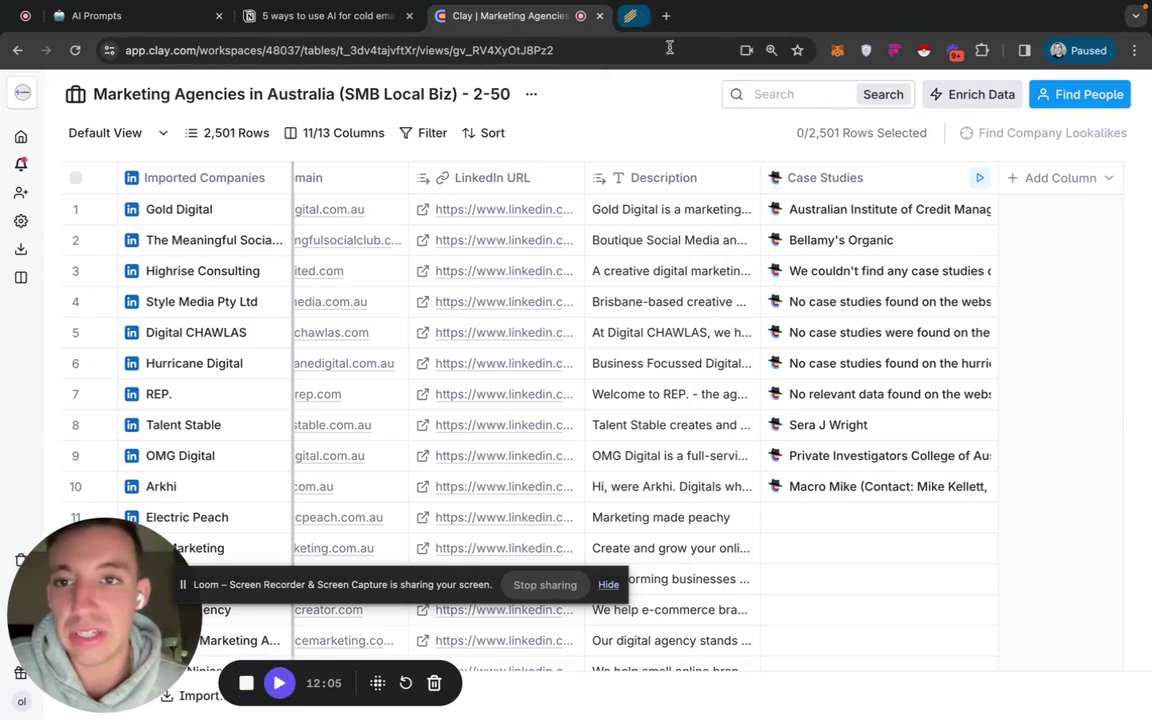
click(337, 17)
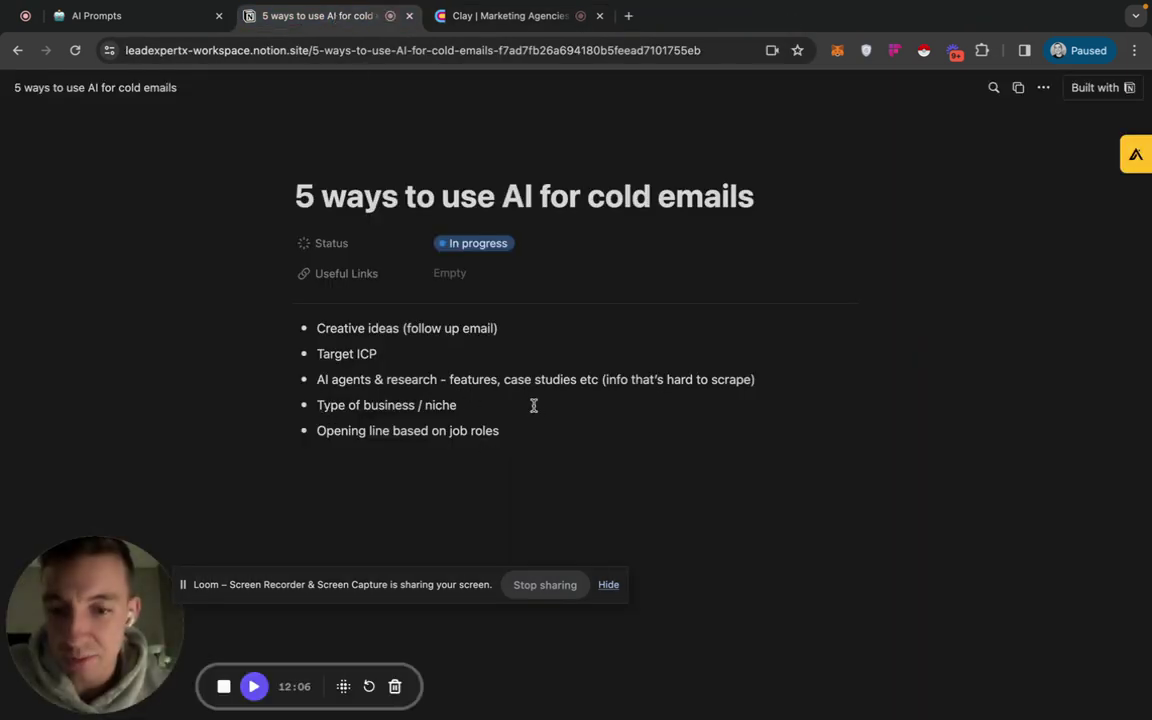
click(515, 16)
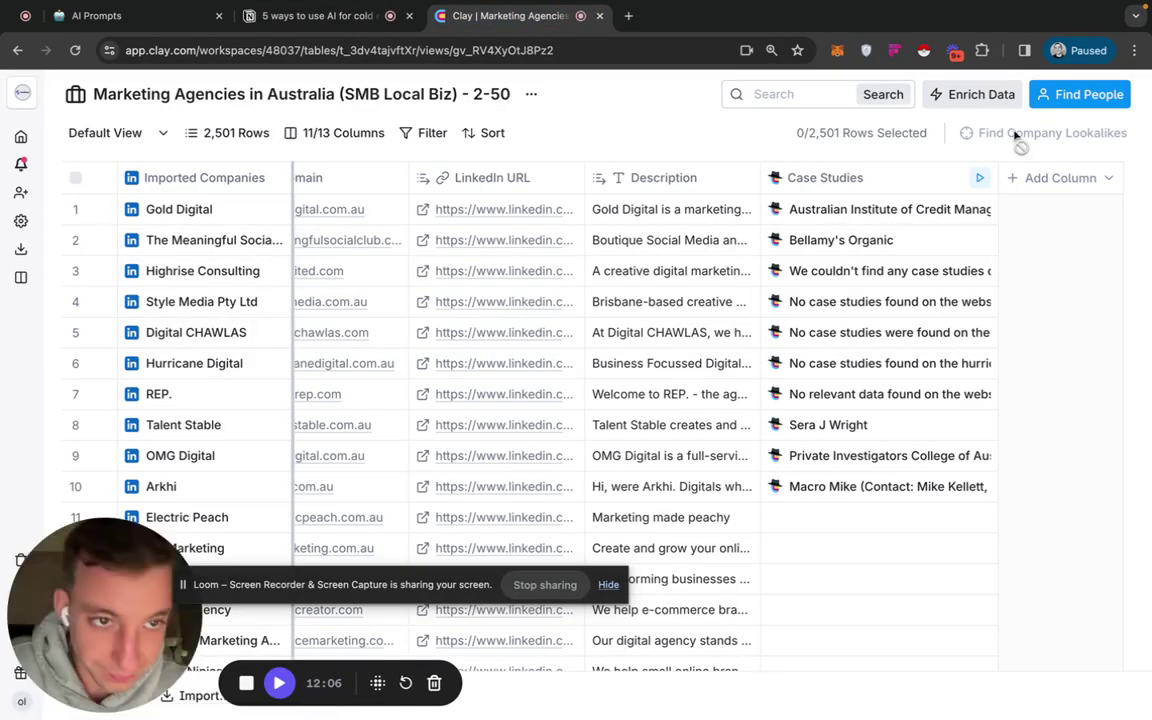
- Start a Use AI enrichment column and browse its templates as far as the Type of Agency and Niche - Agencies entries
click(980, 96)
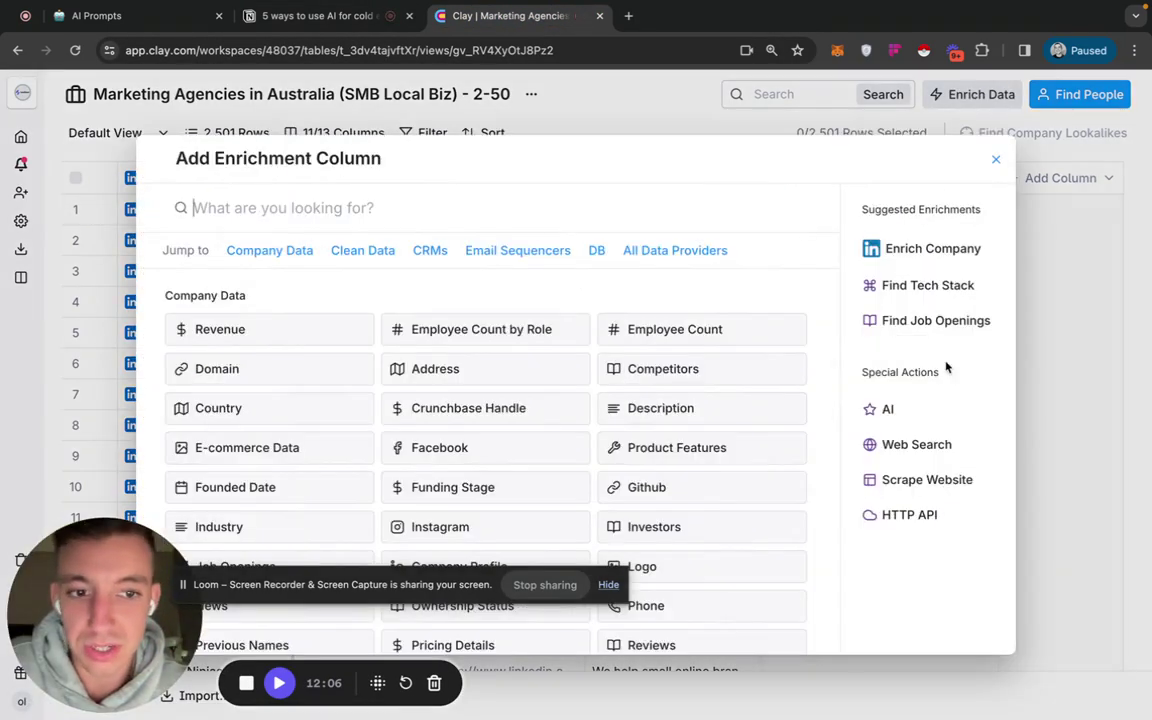
click(896, 409)
click(276, 280)
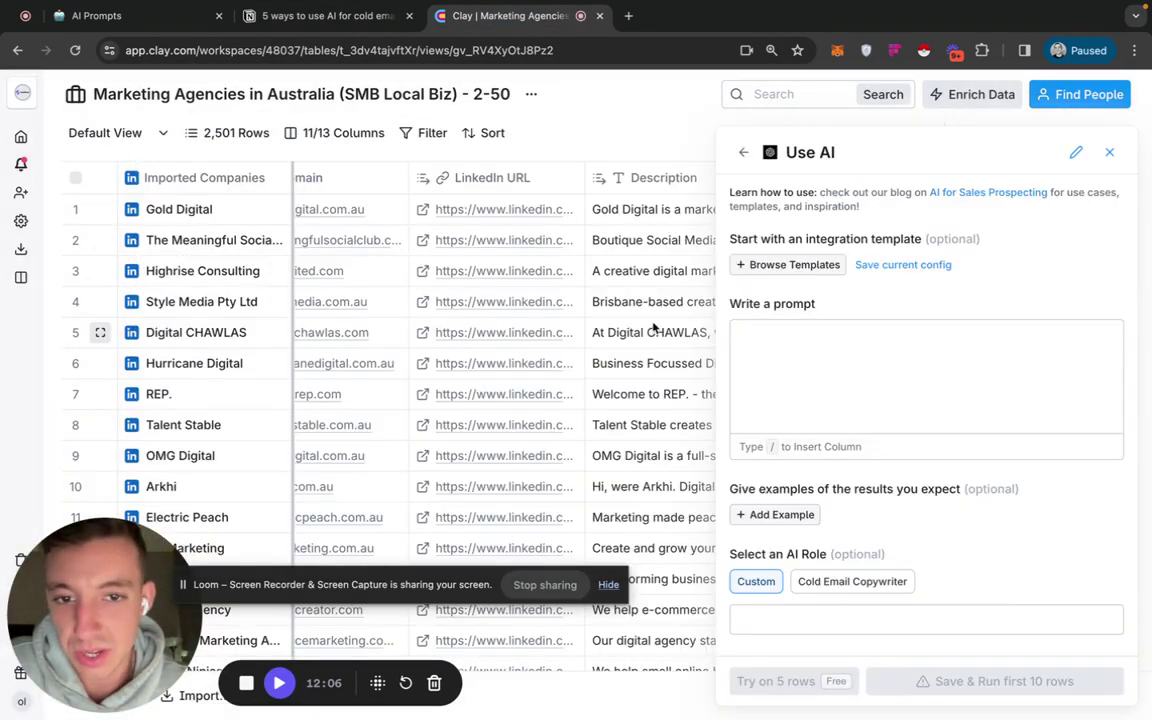
click(786, 264)
scroll(514, 388, down, 3)
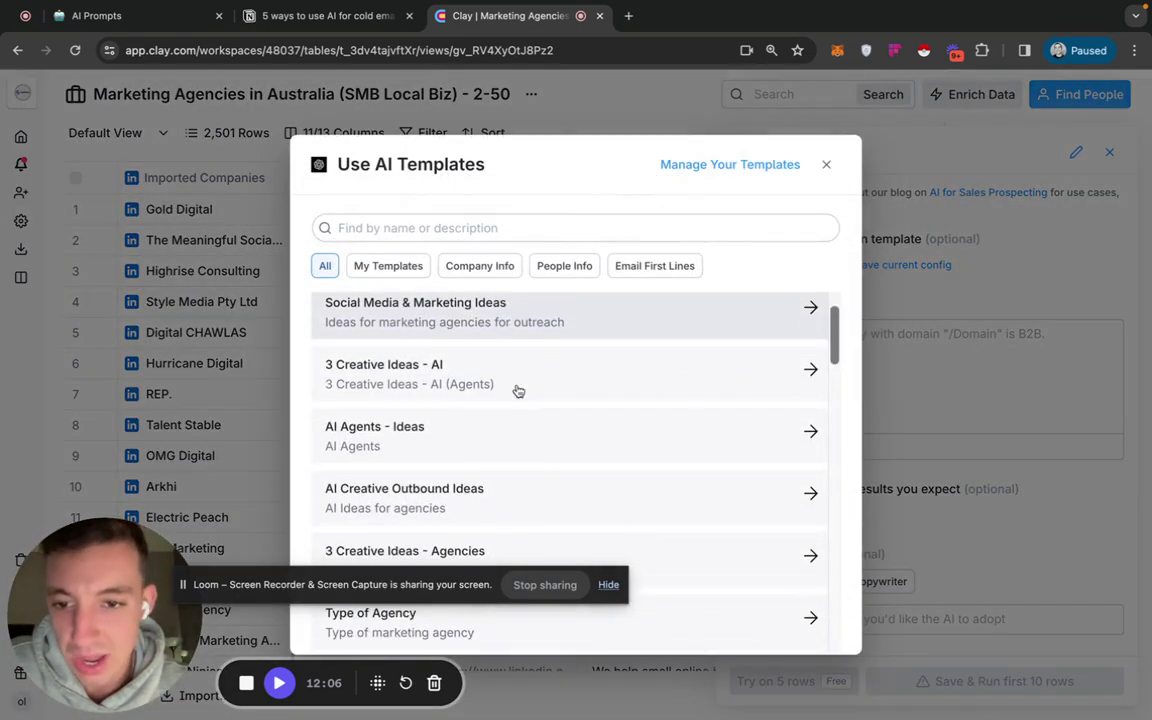
scroll(518, 390, down, 3)
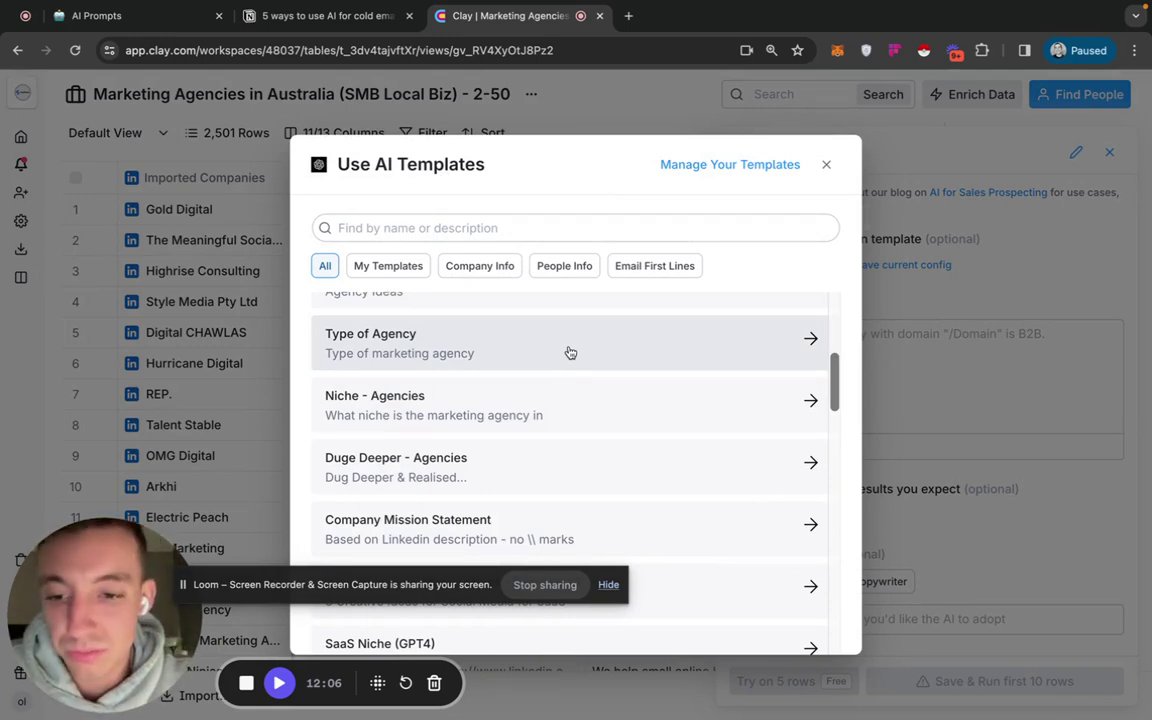
click(281, 685)
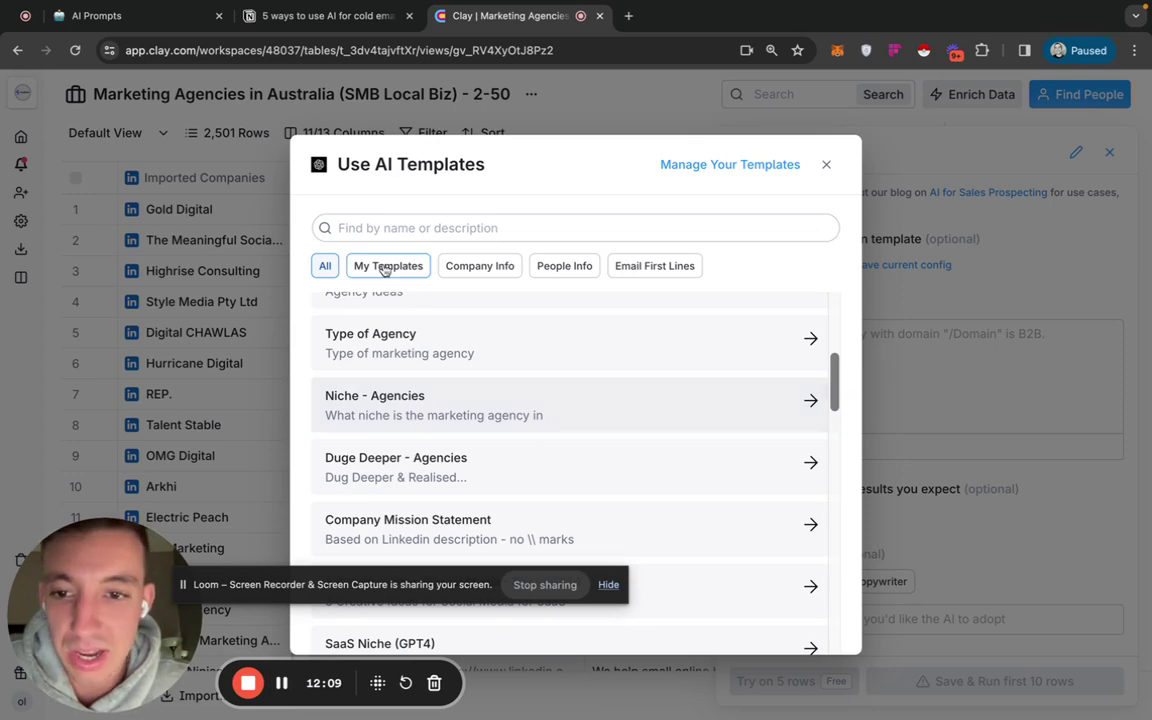
- Highlight the "Type of business / niche" item in the Notion list, then return to the Use AI templates in Clay
click(330, 16)
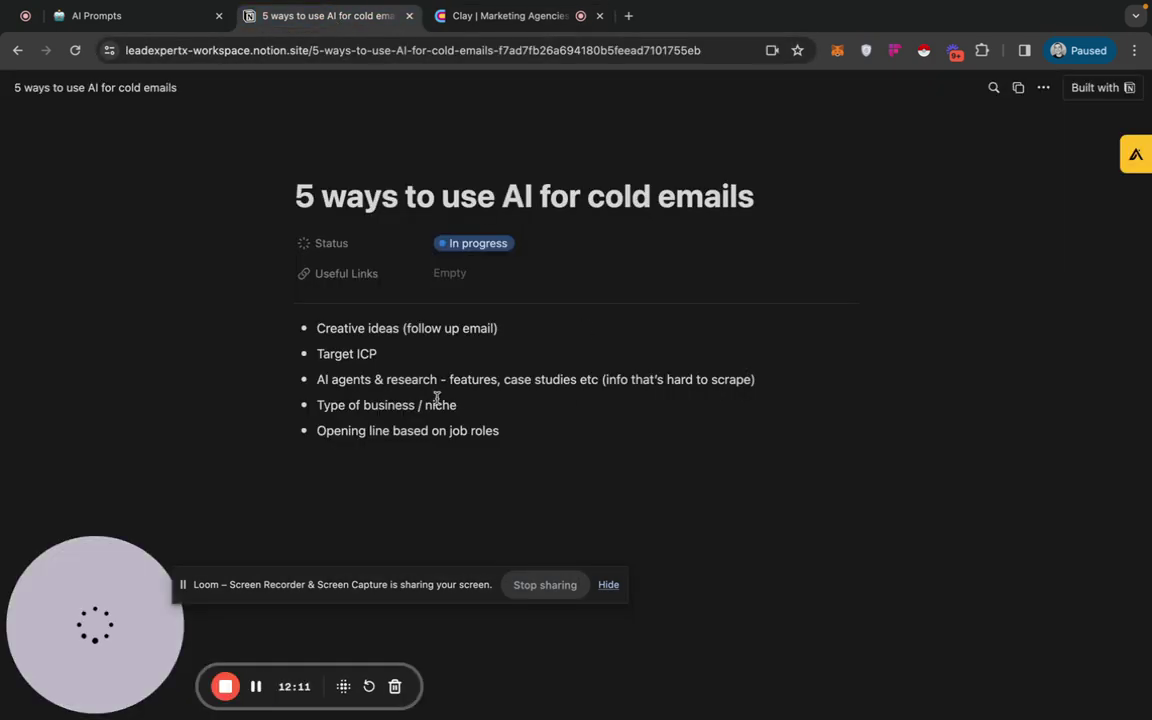
drag(318, 405, 450, 402)
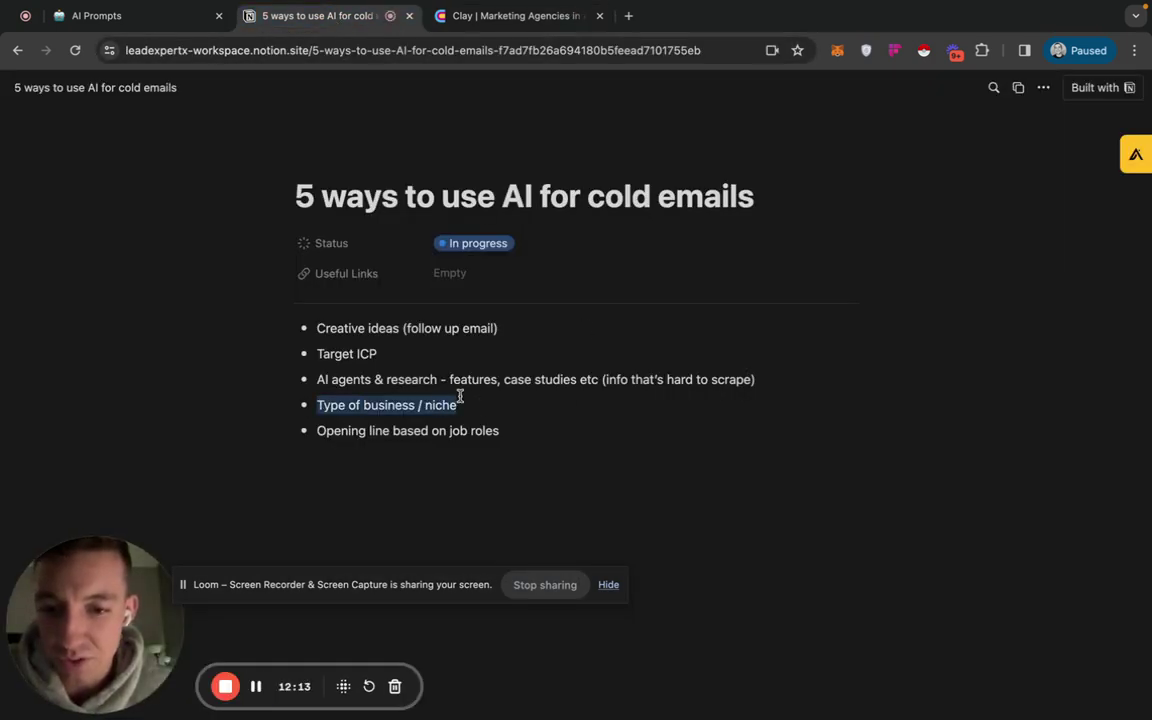
click(515, 16)
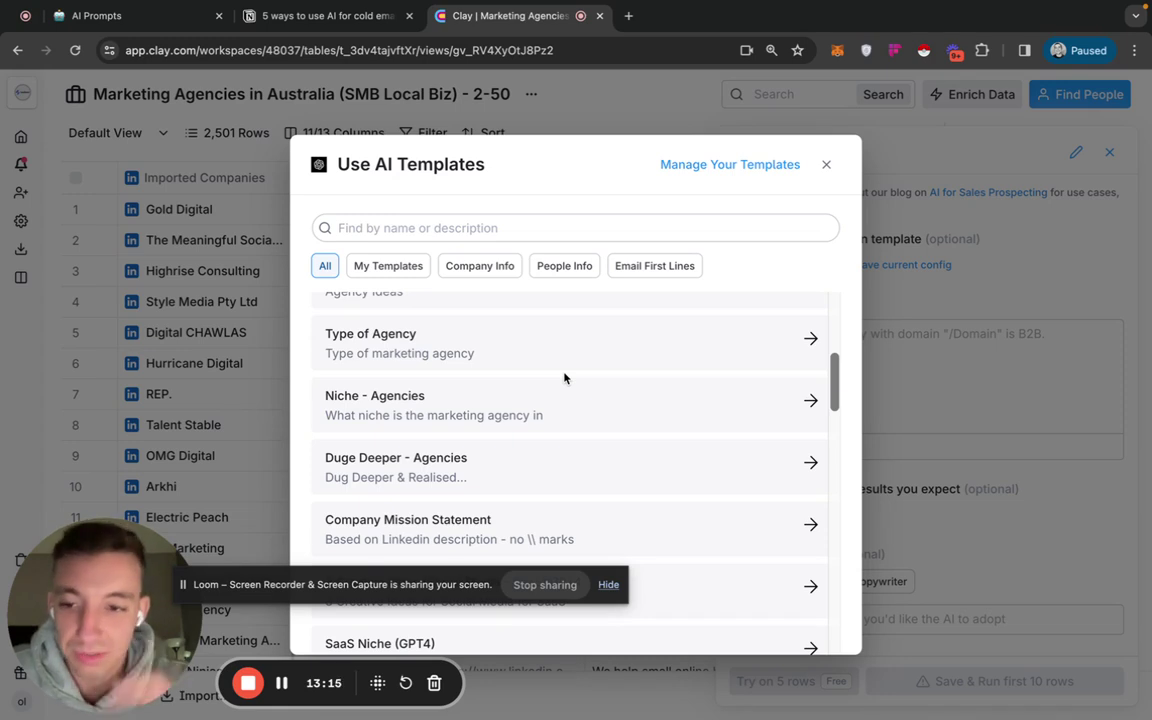
- Apply the Type of Agency template with the Description column as its Description input
scroll(564, 378, down, 1)
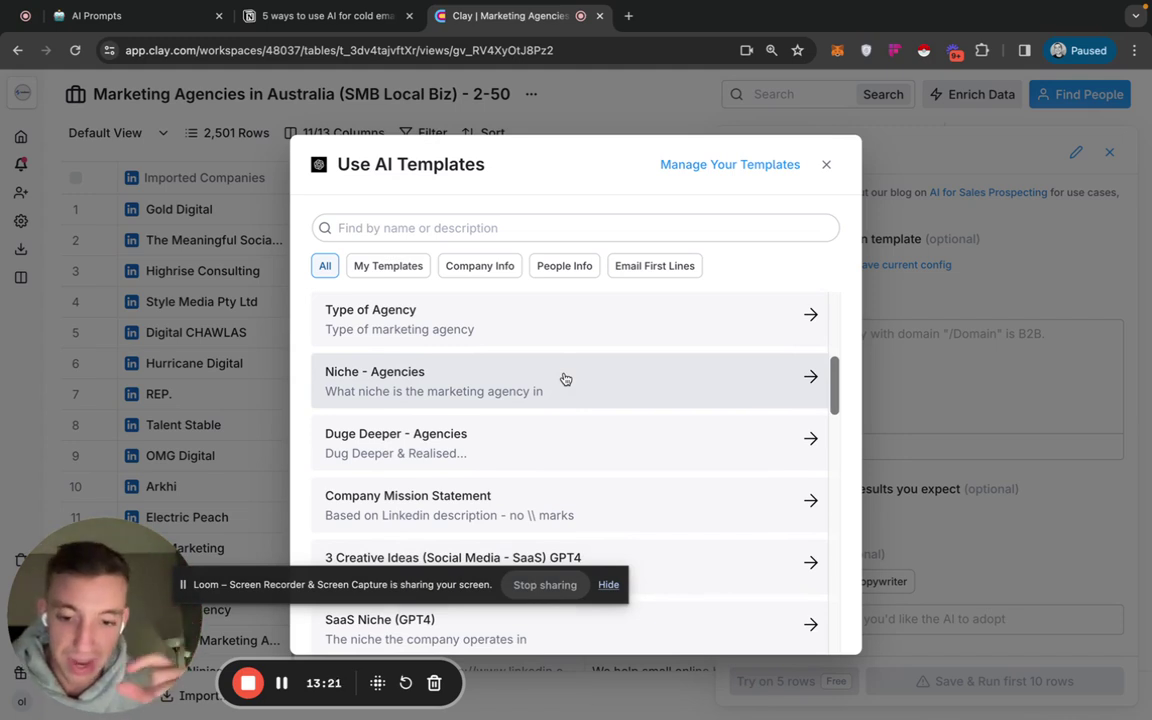
click(475, 322)
click(437, 302)
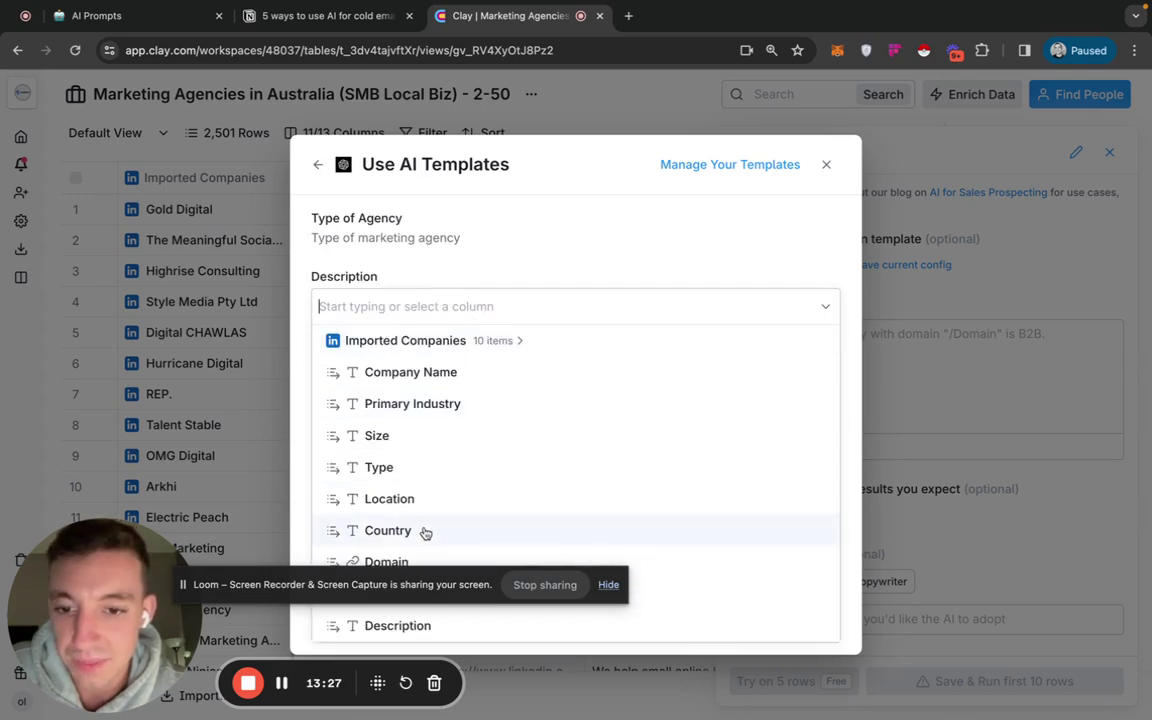
scroll(426, 525, down, 2)
scroll(435, 560, down, 1)
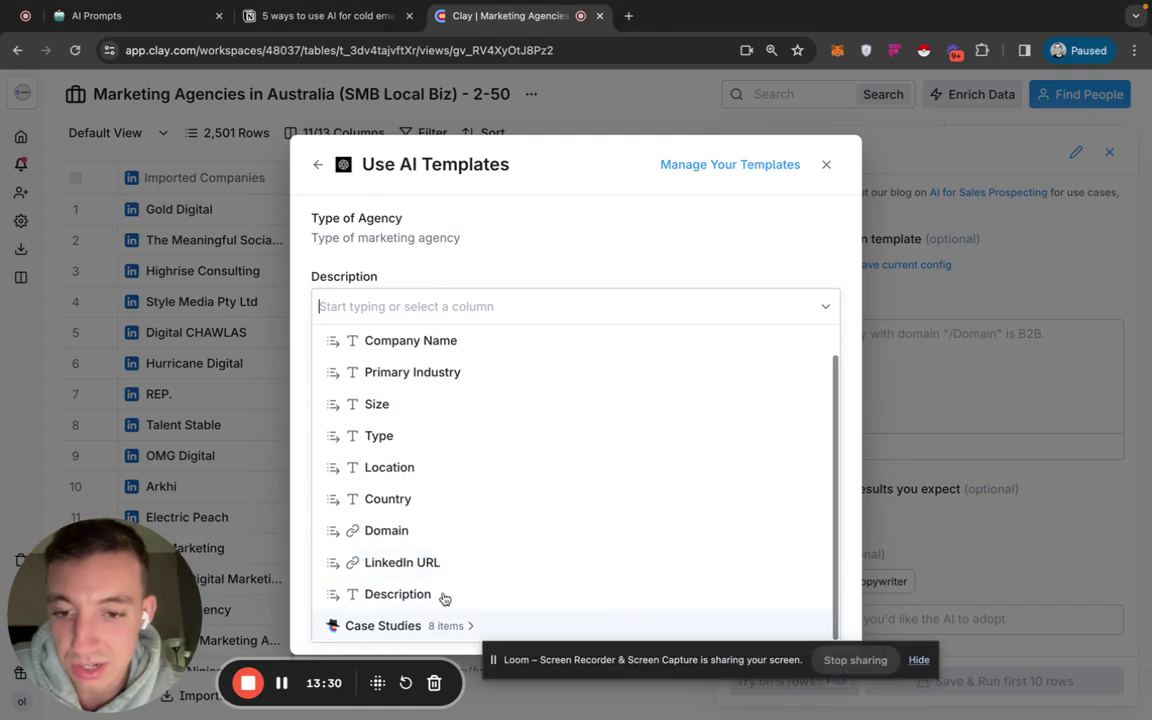
click(383, 594)
click(375, 542)
- Expand the Use AI settings and set the model to gpt-4-1106-preview (Turbo)
scroll(884, 417, down, 3)
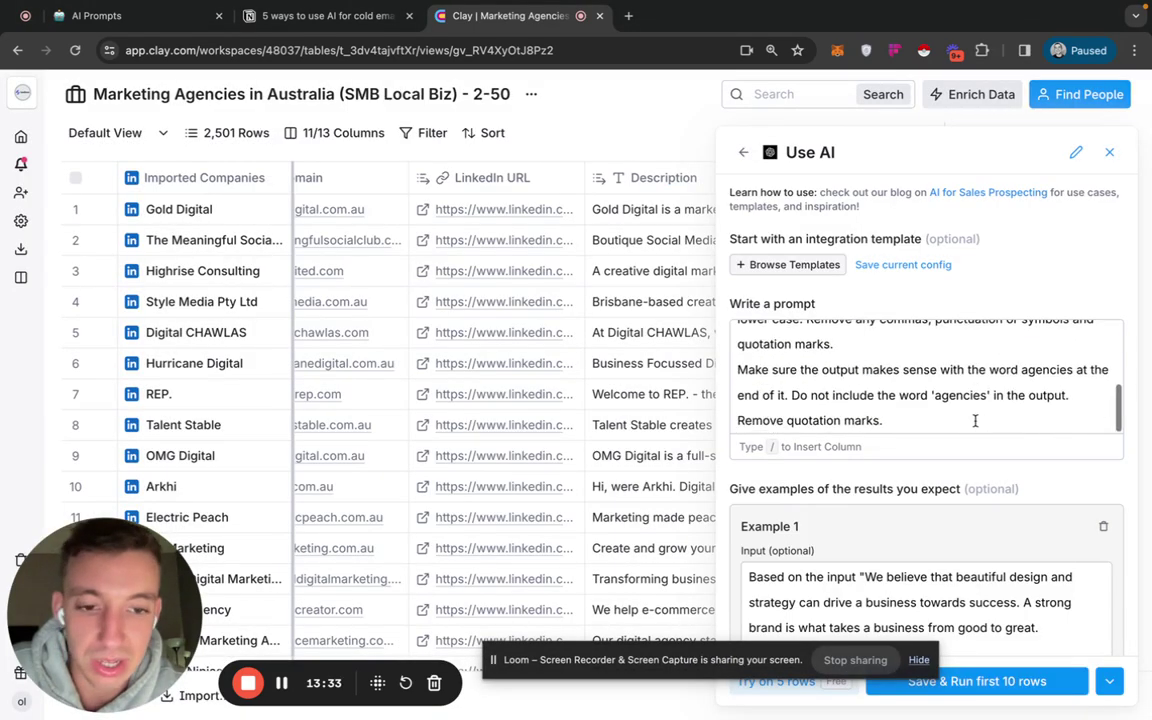
scroll(908, 416, down, 5)
drag(733, 656, 493, 450)
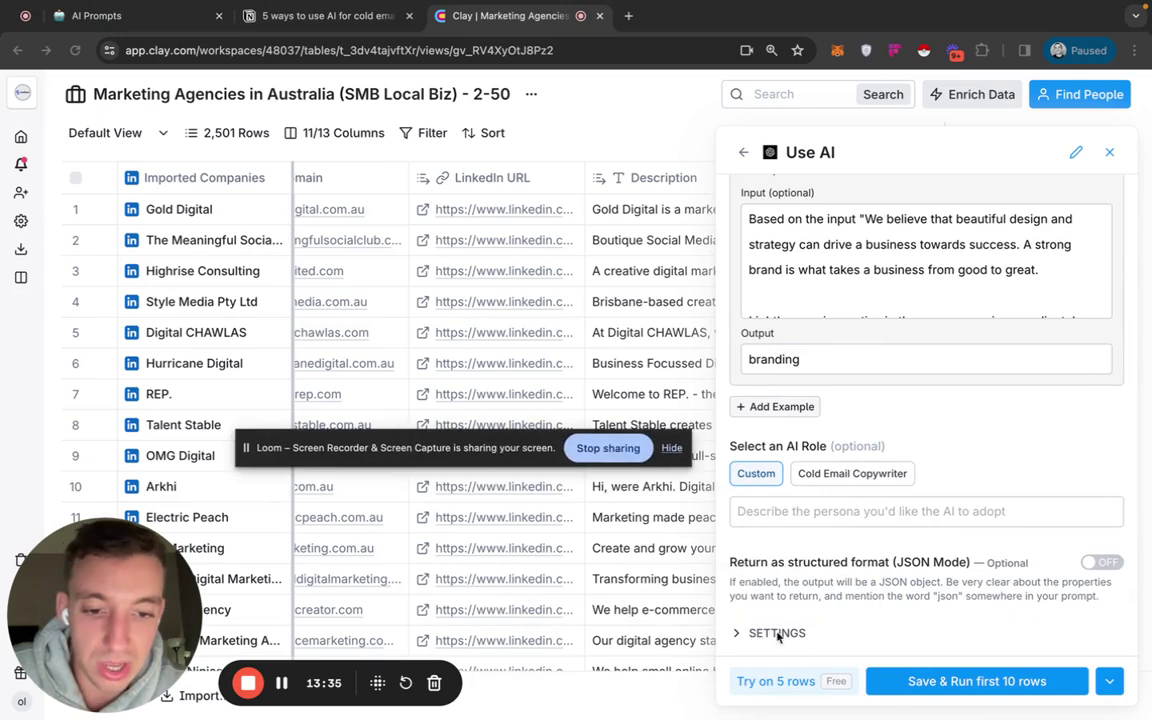
scroll(846, 591, down, 1)
scroll(846, 591, down, 6)
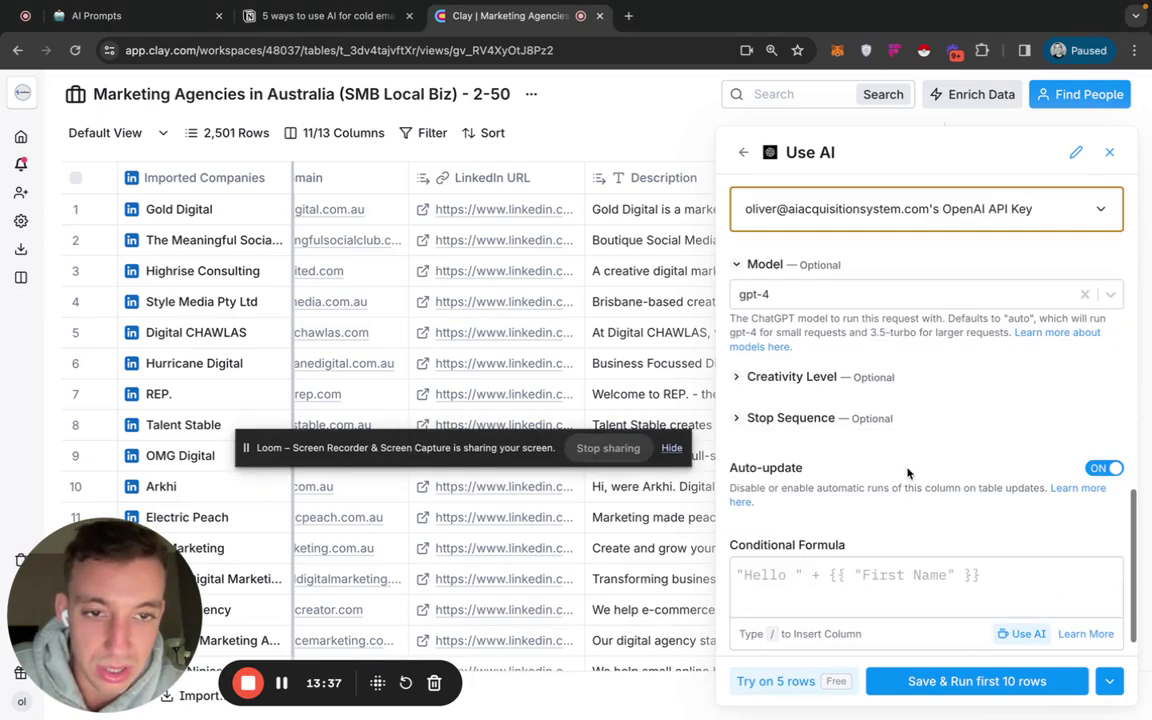
scroll(882, 494, up, 2)
click(861, 490)
click(828, 558)
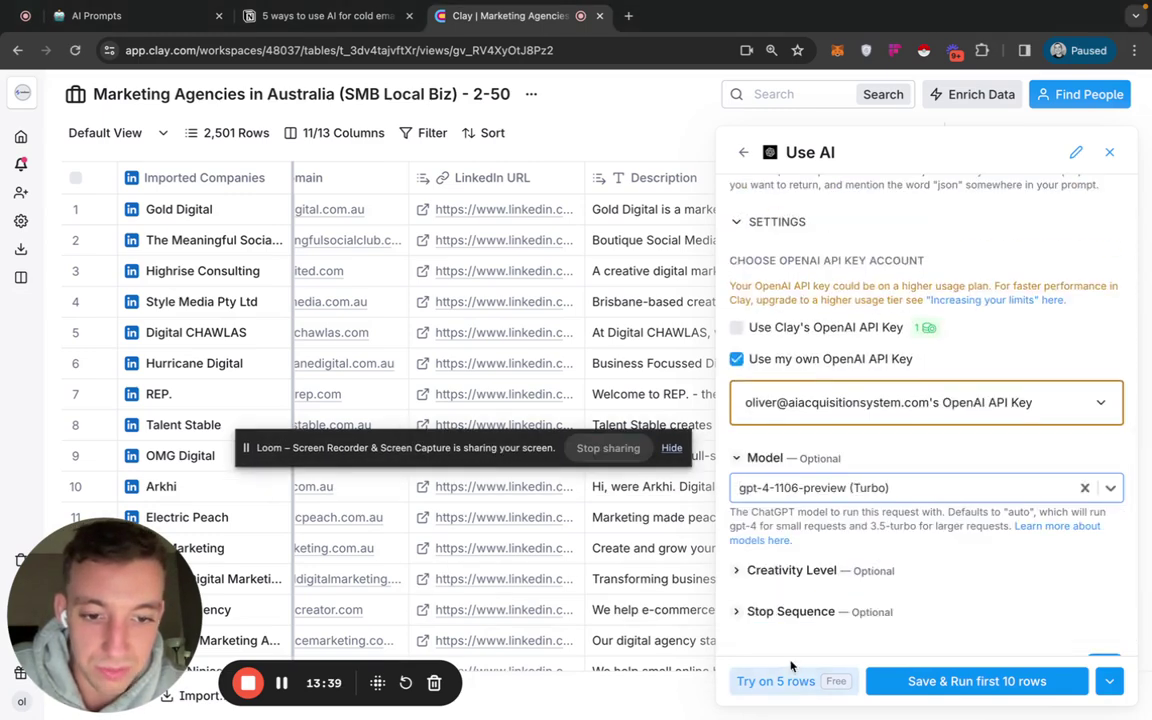
- Try the Type of Agency prompt on 5 rows and highlight the row 1 value in the preview results
click(778, 681)
drag(350, 447, 340, 607)
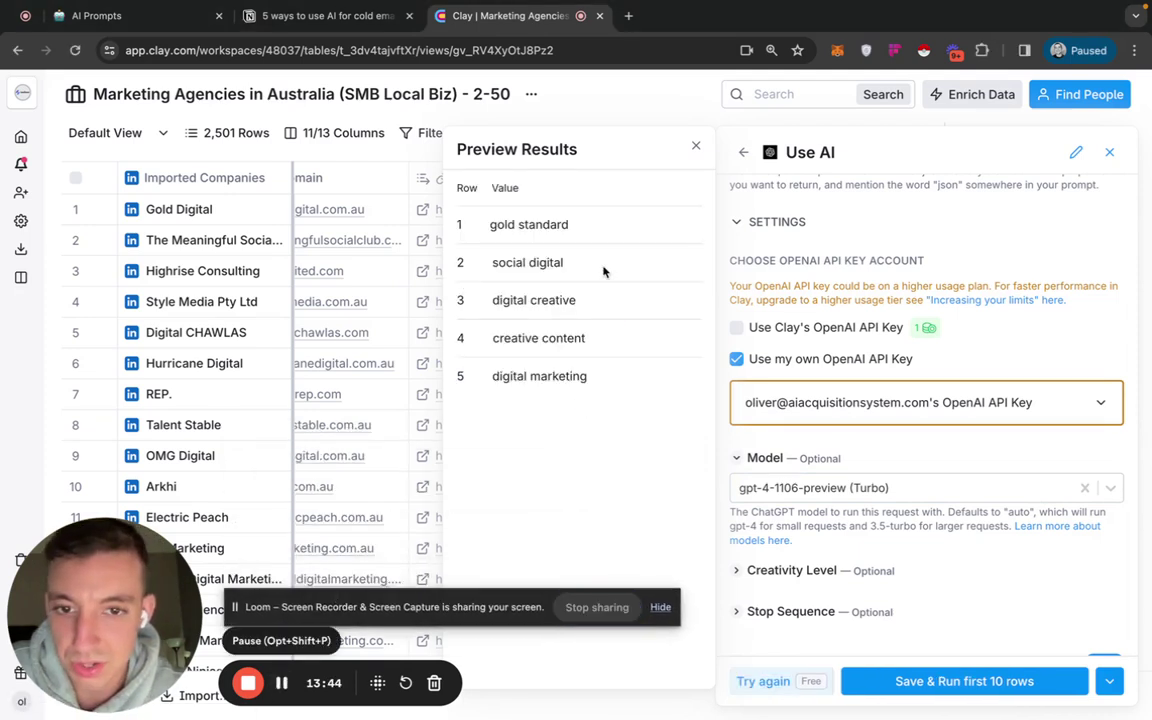
drag(492, 224, 590, 231)
click(578, 231)
drag(489, 228, 571, 226)
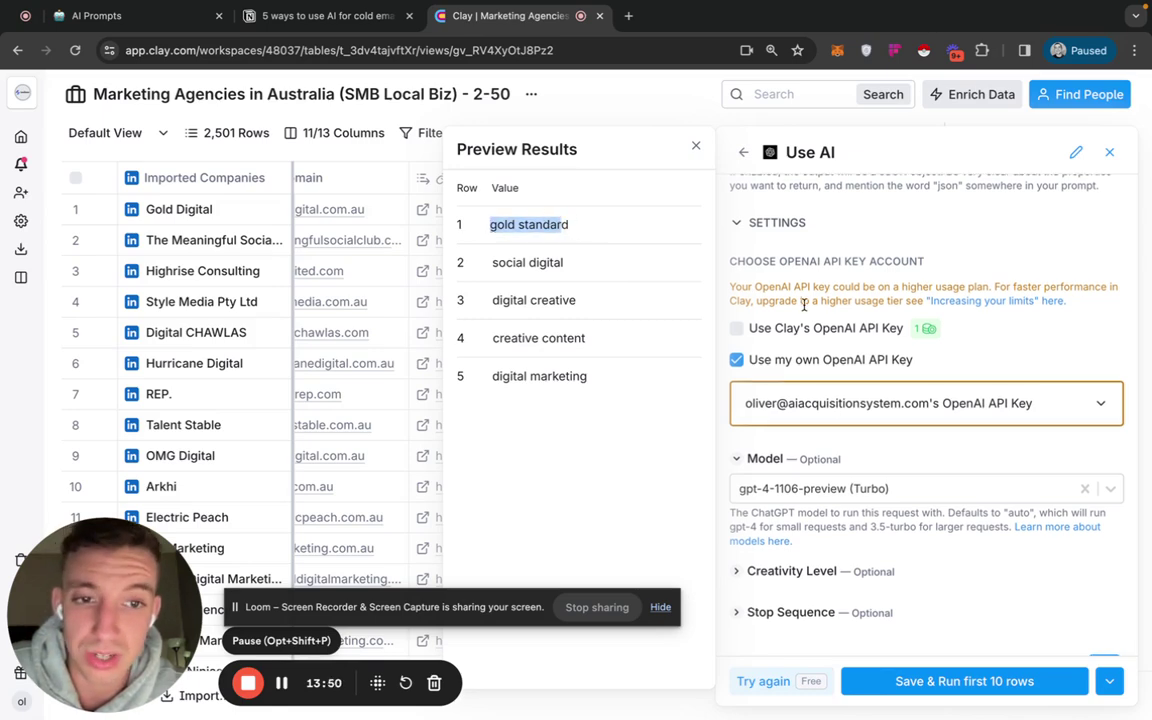
- Review the Type of Agency prompt and its example output alongside the preview results
scroll(890, 368, up, 10)
scroll(890, 368, down, 5)
scroll(890, 368, up, 8)
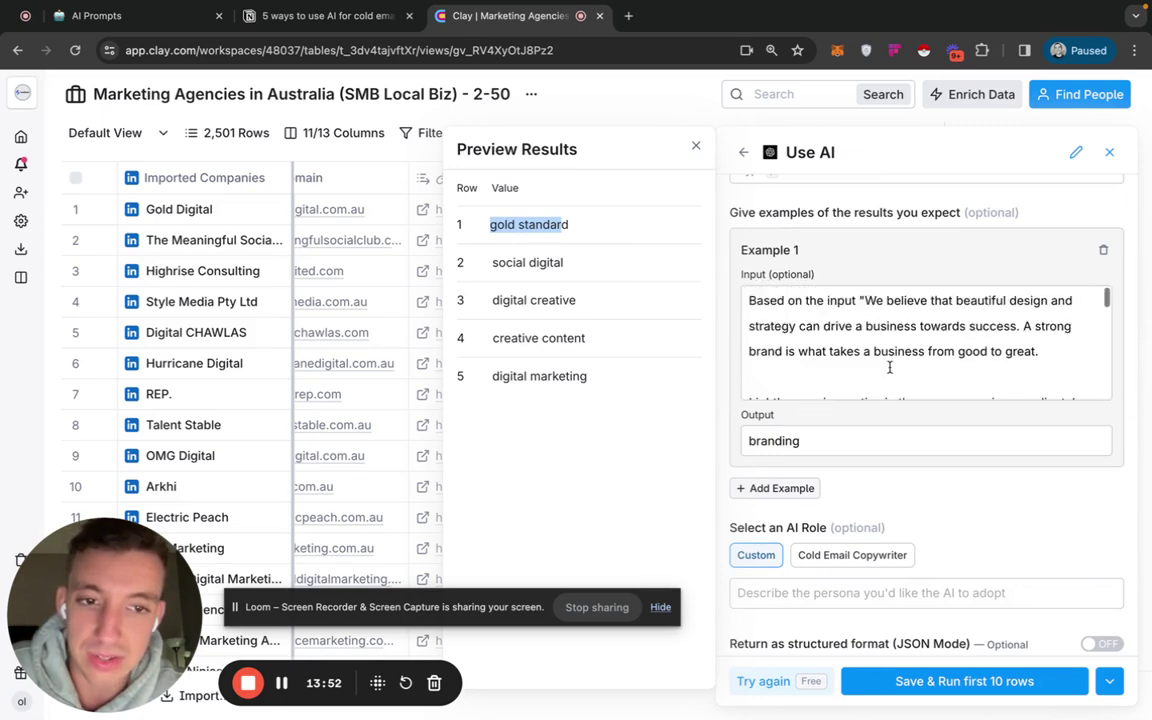
scroll(889, 368, up, 5)
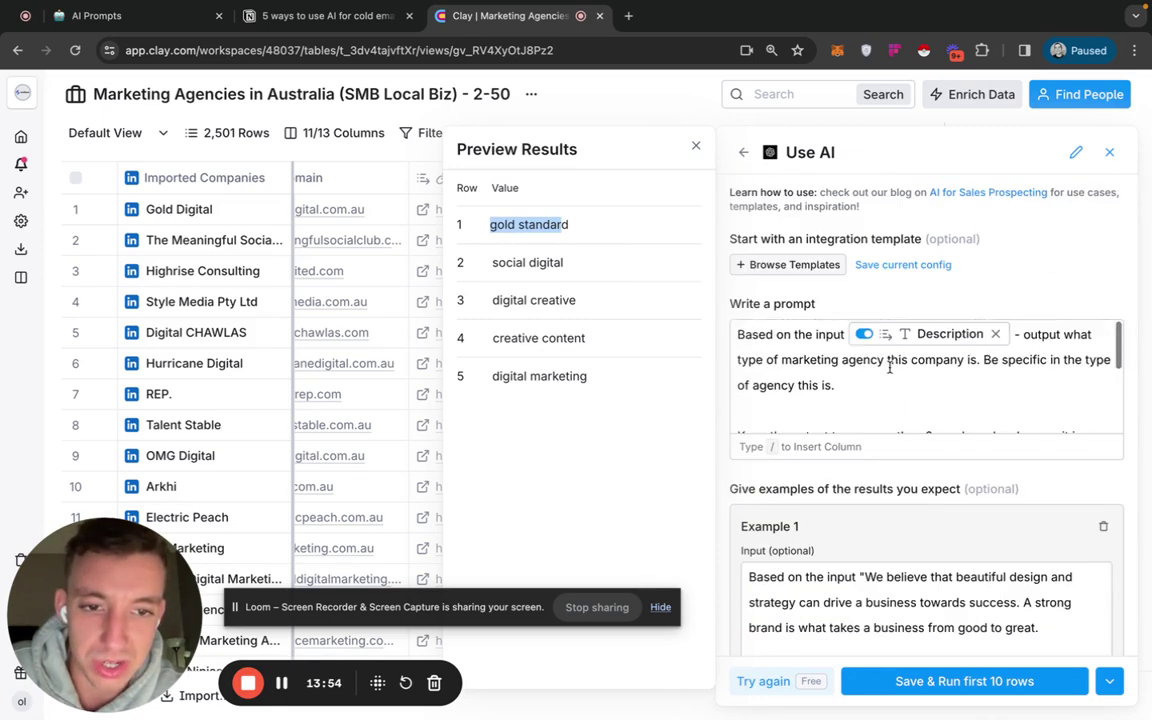
scroll(899, 270, down, 2)
scroll(903, 283, down, 6)
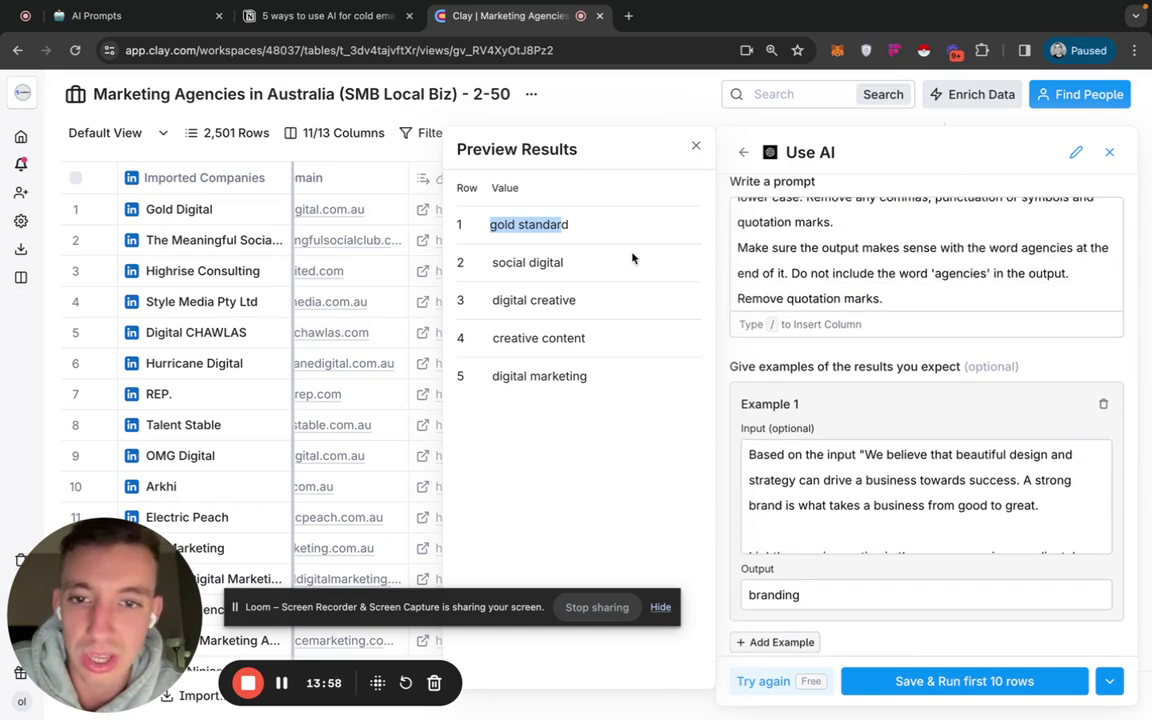
click(495, 265)
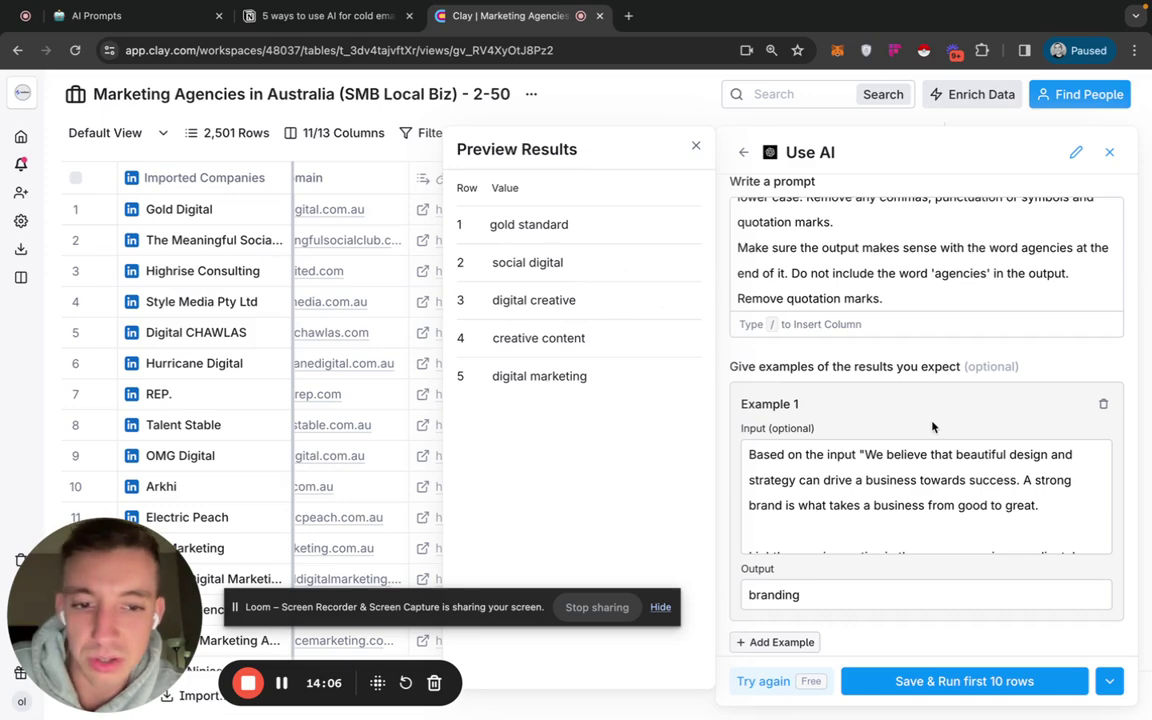
scroll(913, 362, up, 3)
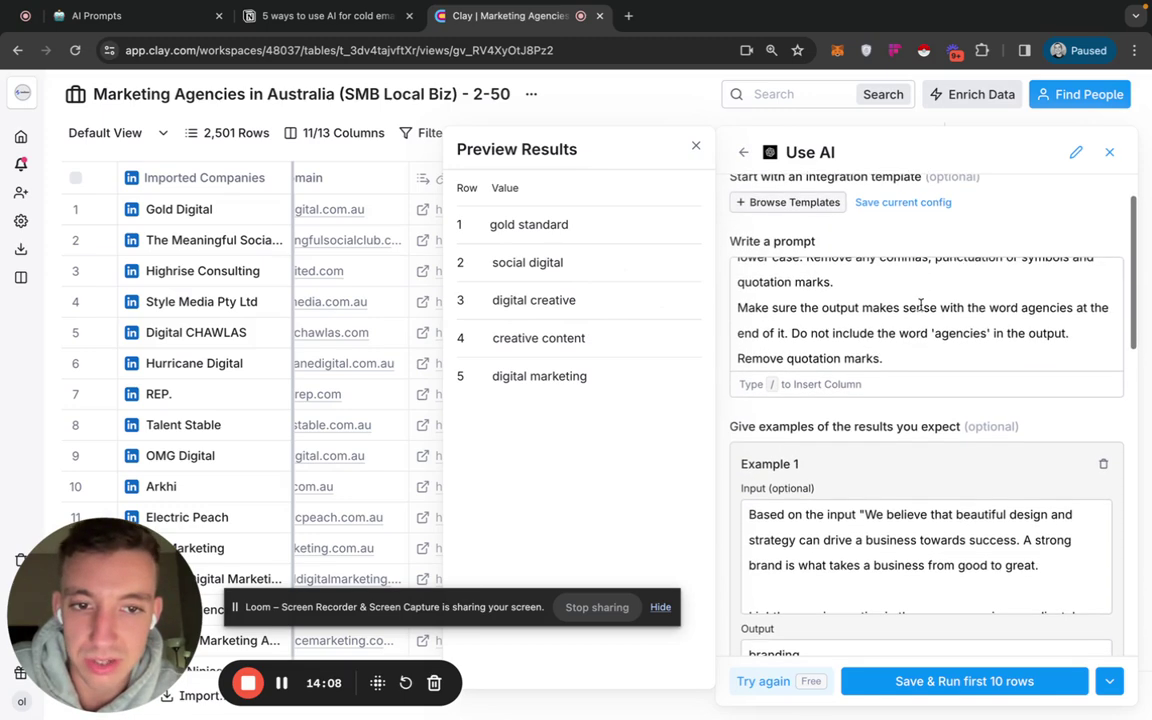
scroll(911, 296, up, 5)
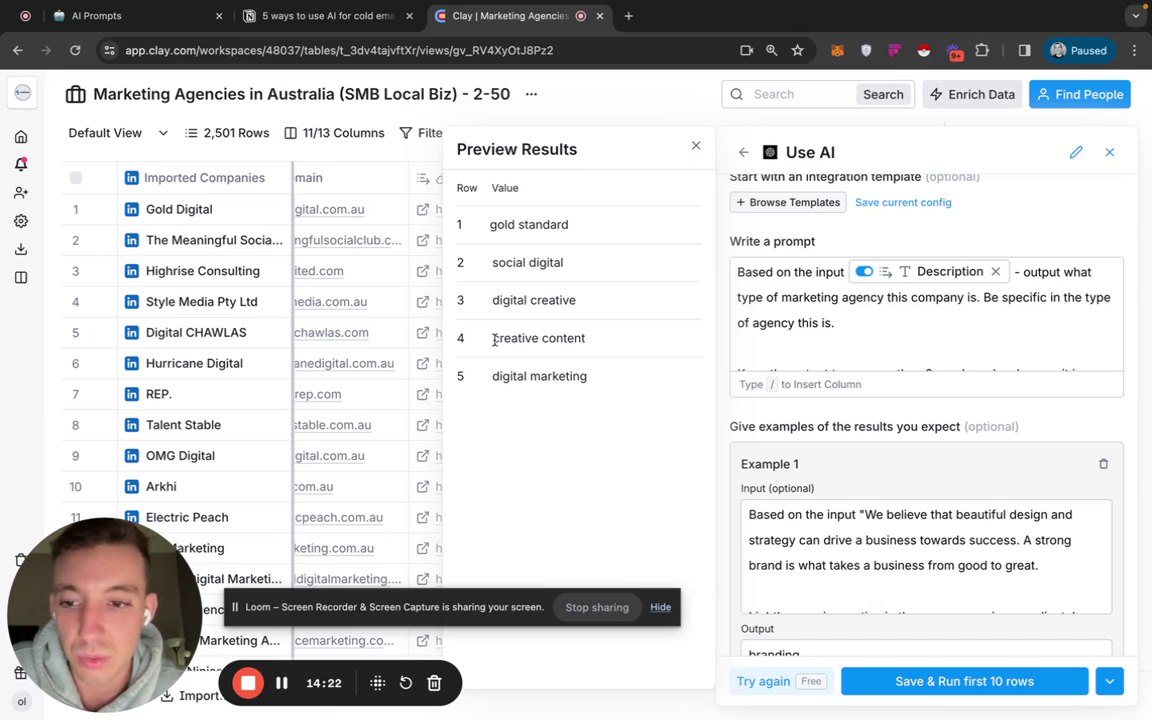
- Highlight the row 4 value in the preview results and reread the closing output rules of the prompt
drag(493, 340, 594, 338)
click(594, 340)
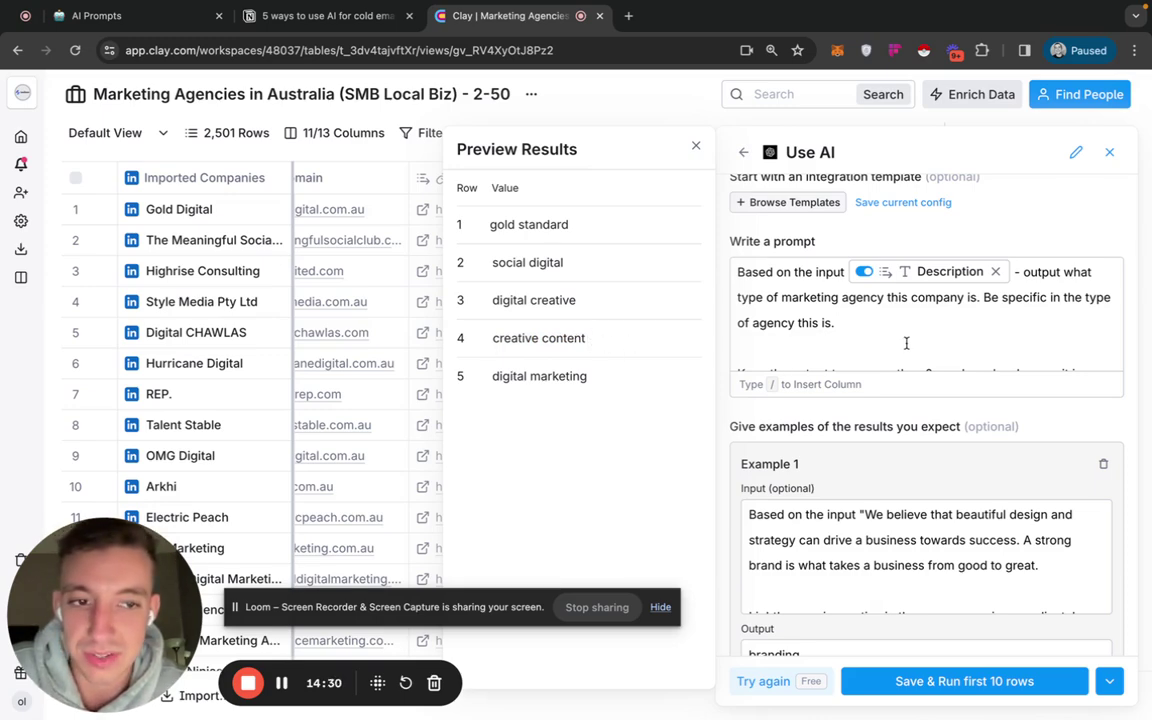
scroll(905, 340, down, 5)
scroll(909, 341, down, 1)
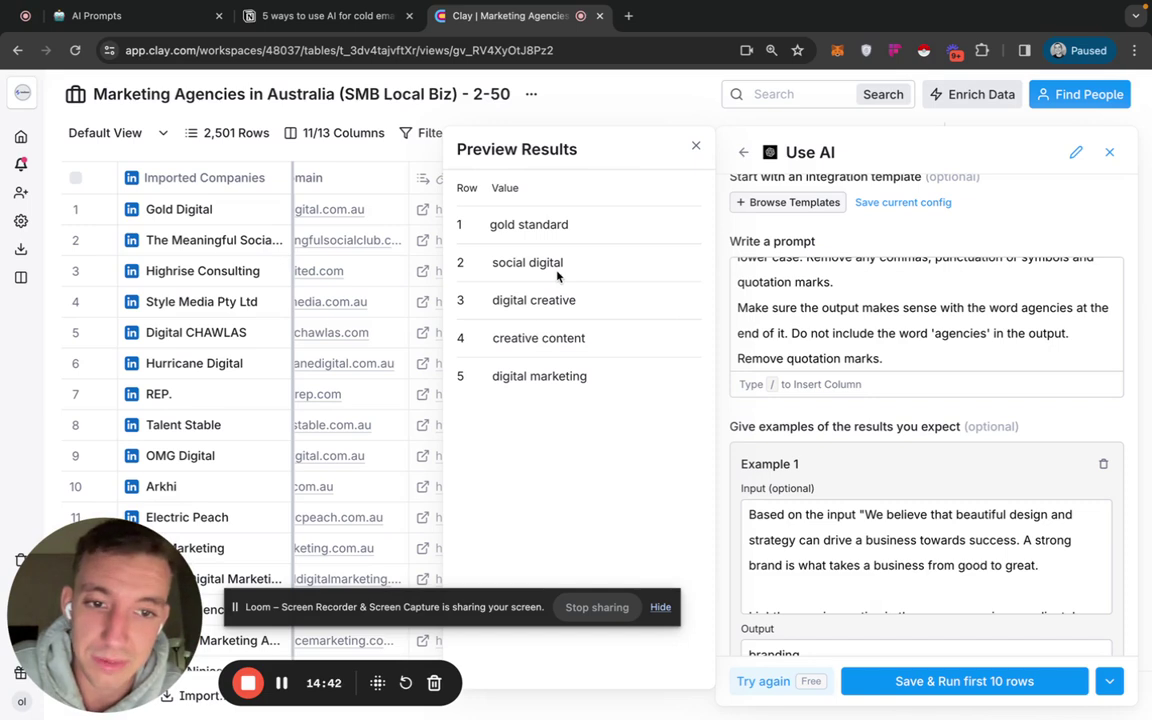
scroll(980, 418, up, 2)
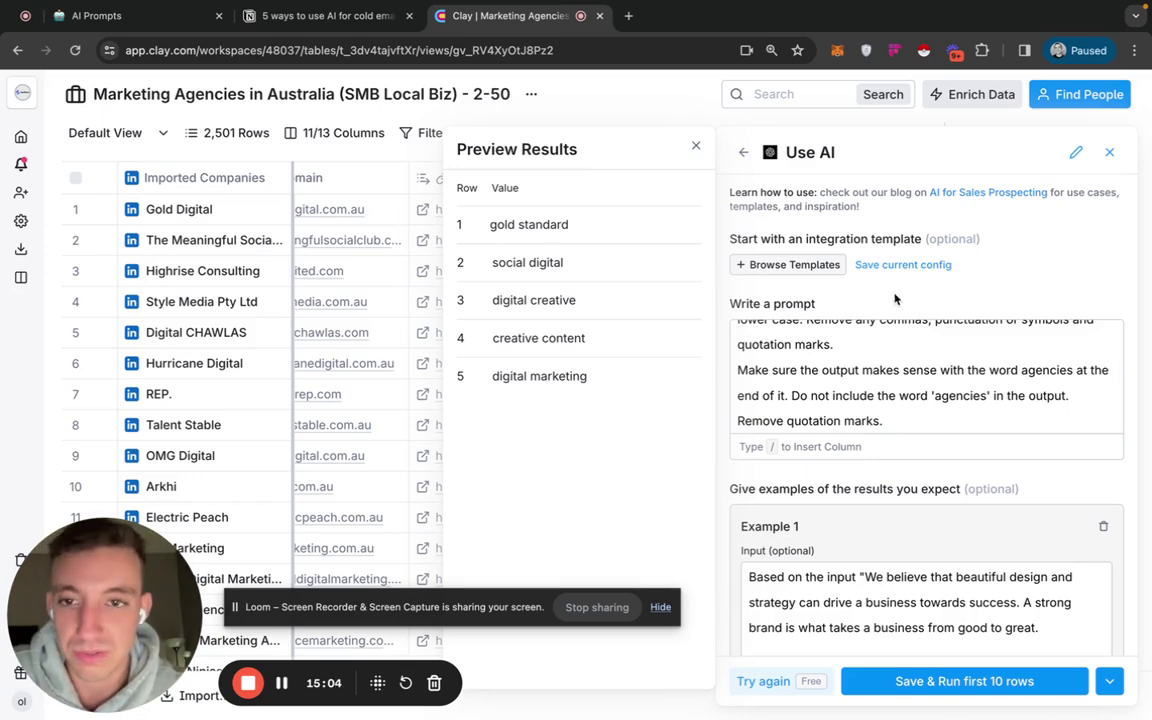
- Highlight the "Opening line based on job roles" item in the Notion list, then return to Clay
click(345, 17)
drag(317, 432, 455, 432)
click(378, 432)
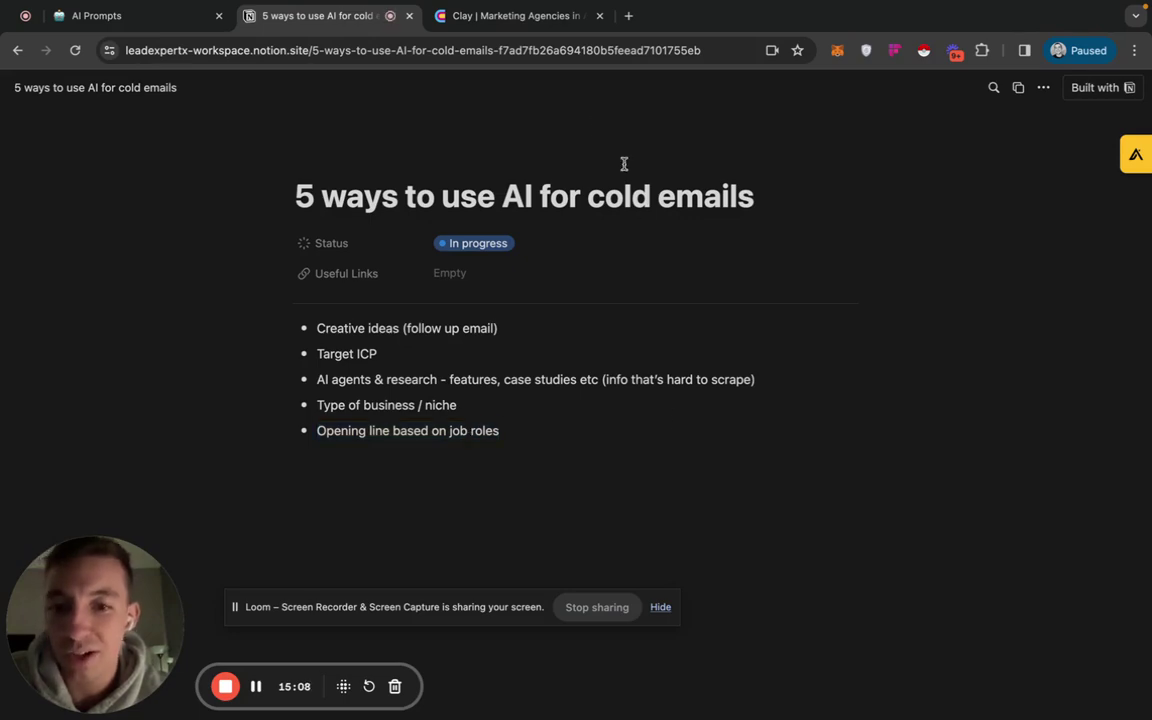
click(512, 16)
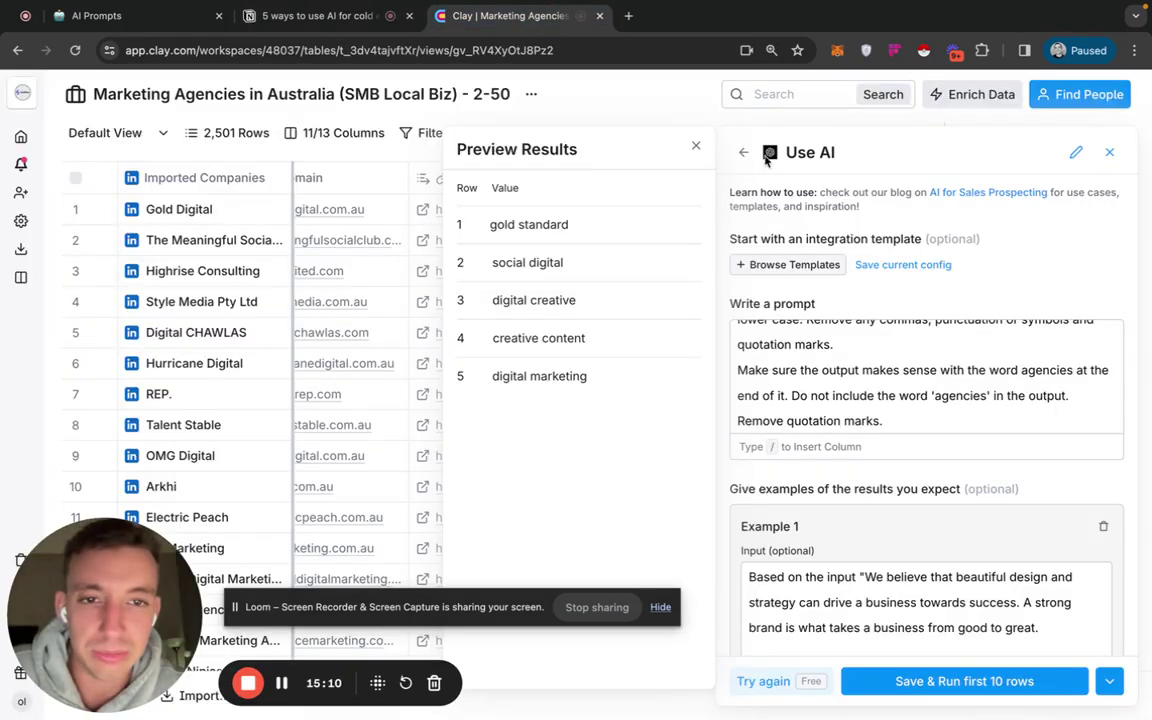
- Close the preview results and leave the Type of Agency setup without saving the changes
click(695, 146)
click(743, 152)
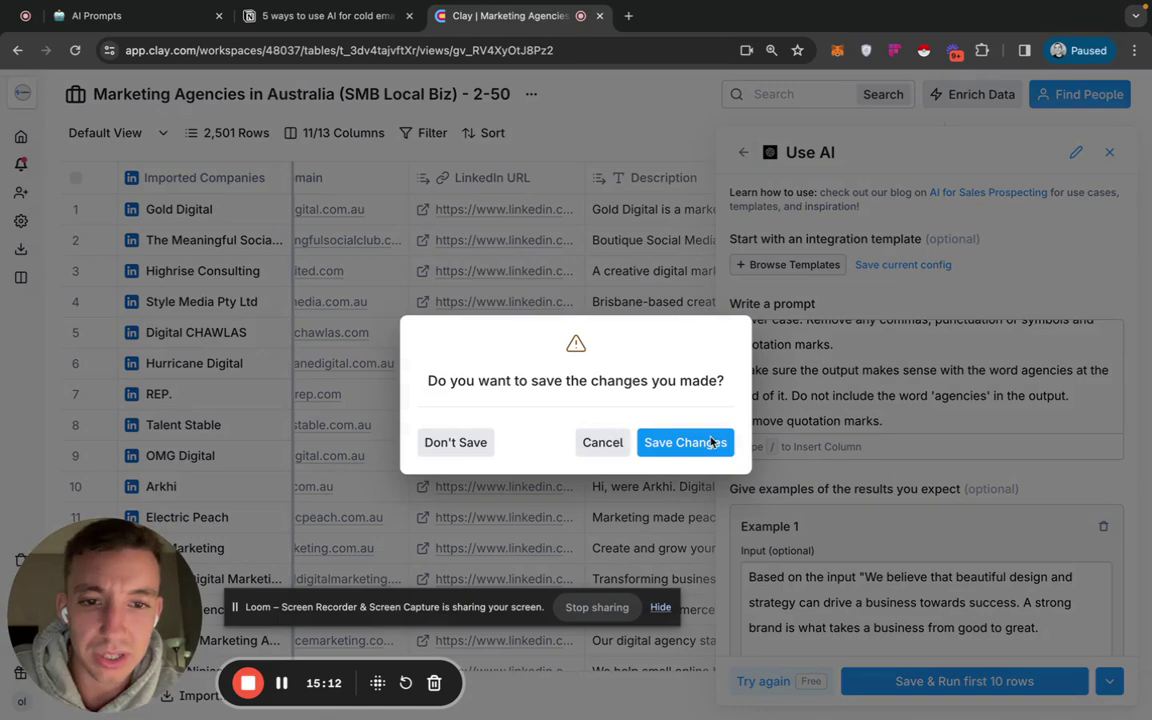
click(452, 441)
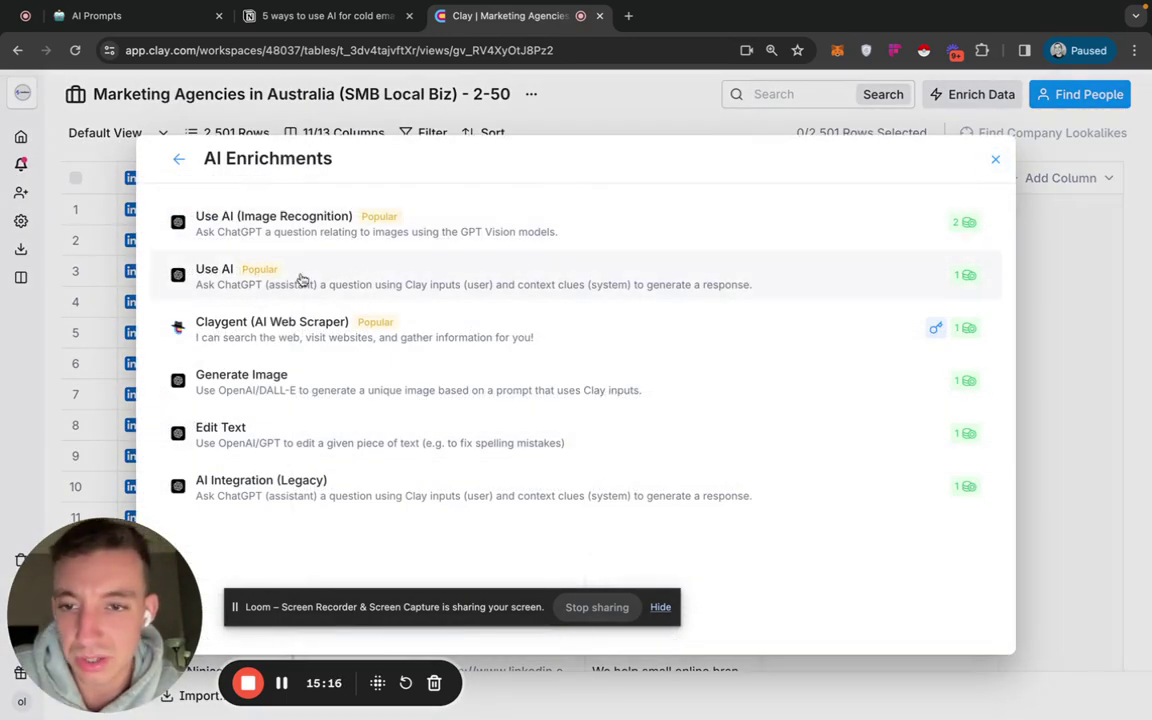
- Start a new Use AI enrichment and browse its templates for ones that write email first lines
click(302, 279)
click(766, 262)
scroll(450, 480, down, 3)
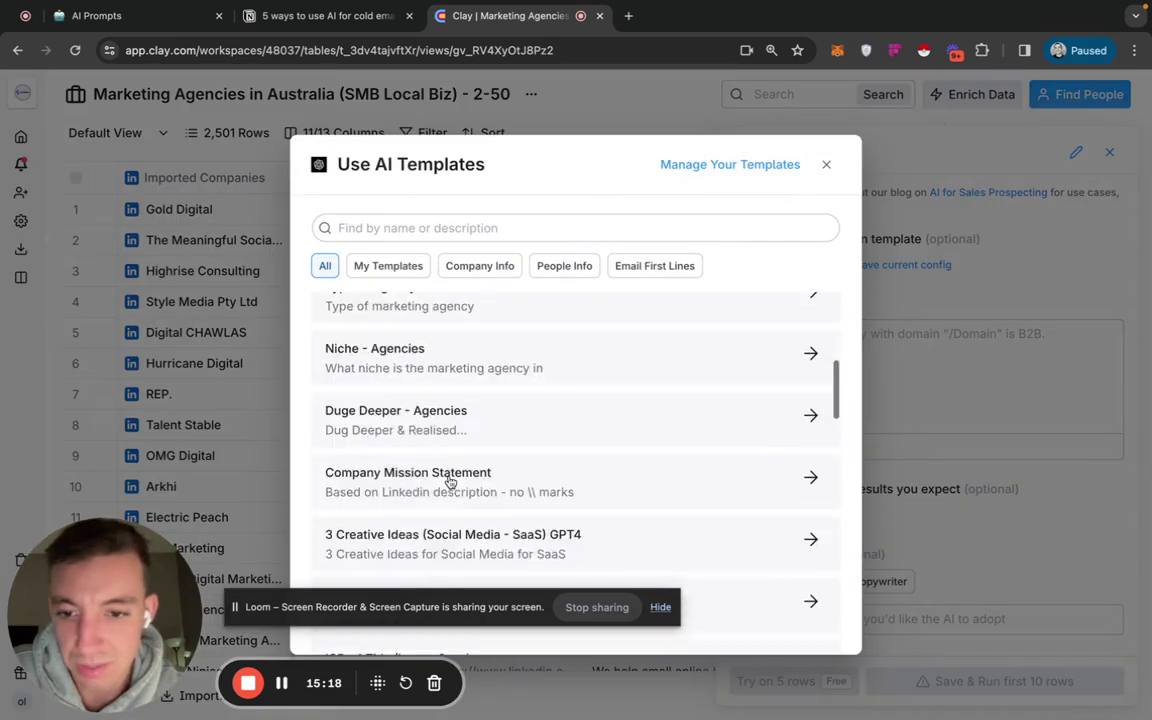
scroll(450, 482, down, 10)
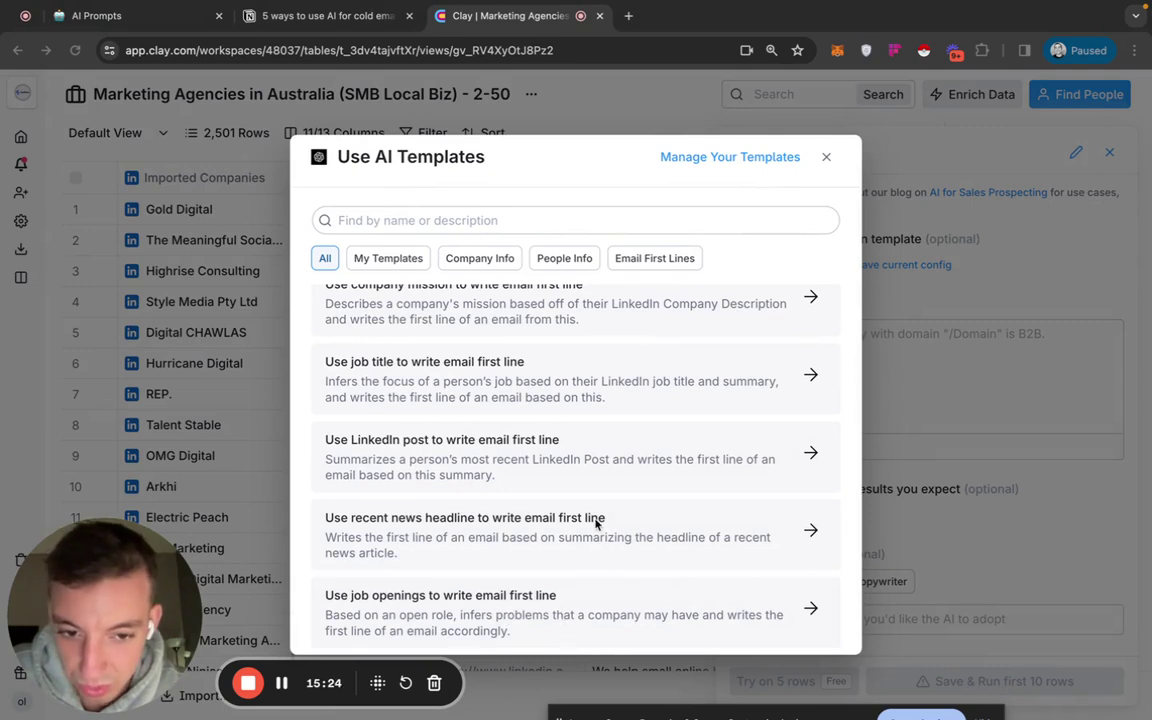
scroll(525, 268, up, 2)
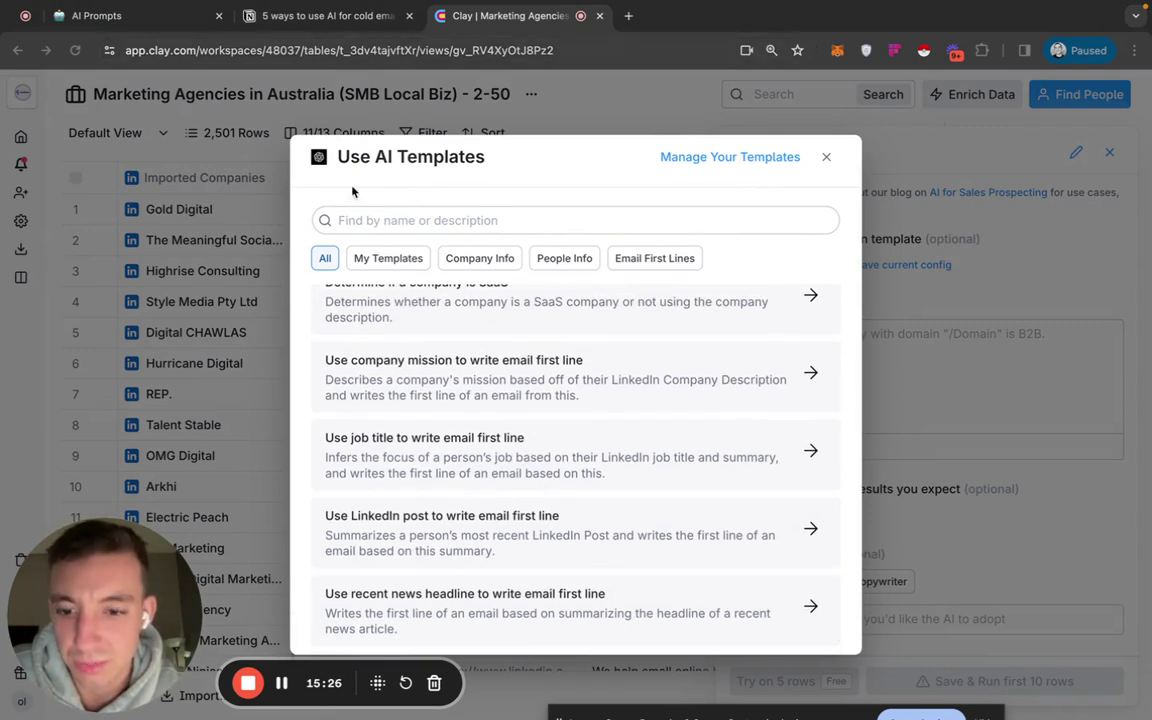
click(283, 684)
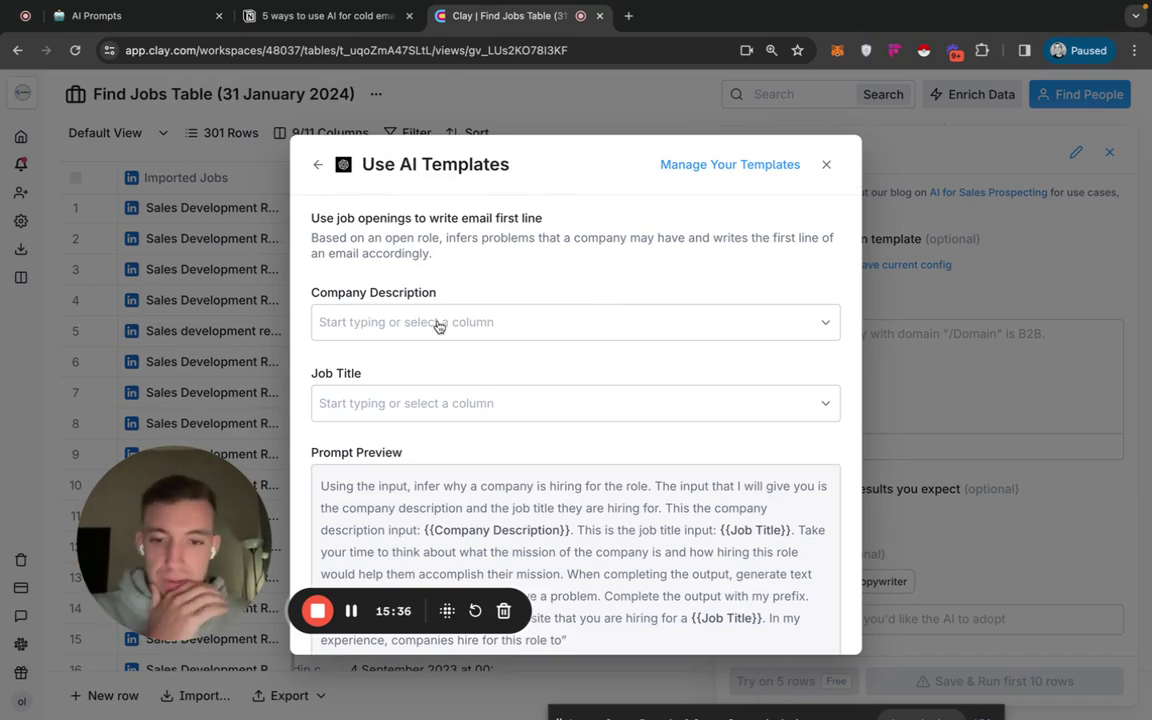
- Apply the job openings first-line template with the Description column as Company Description and the Job Title column as Job Title
scroll(514, 420, down, 2)
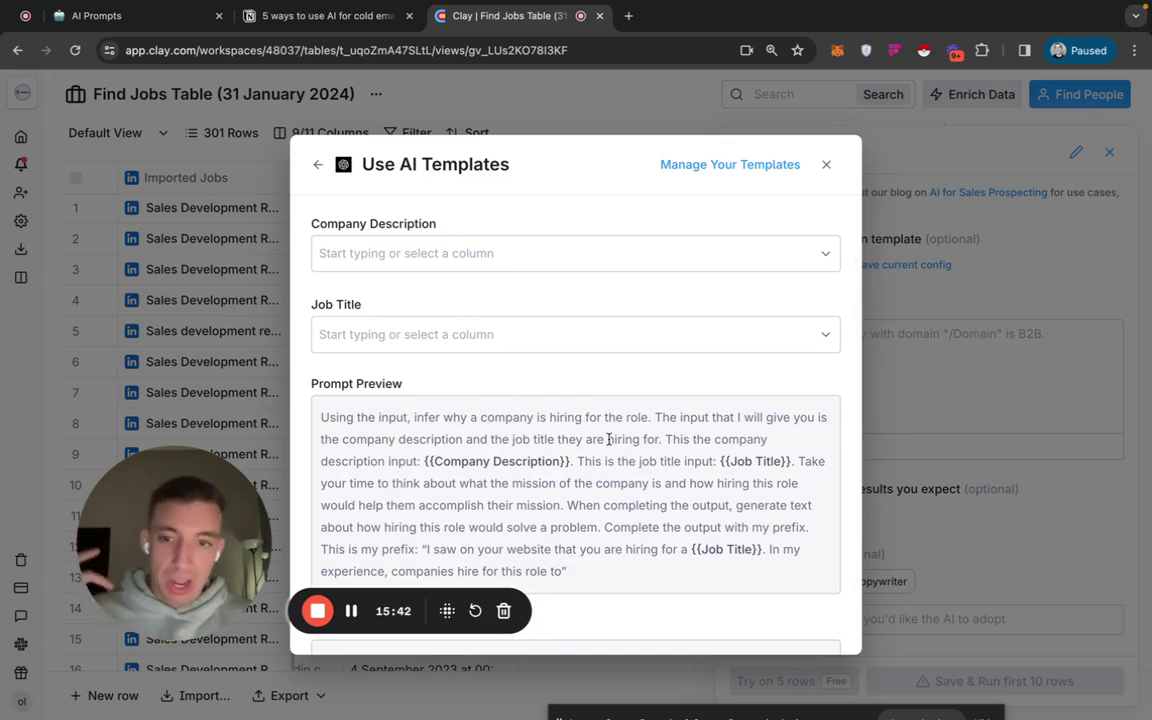
click(501, 254)
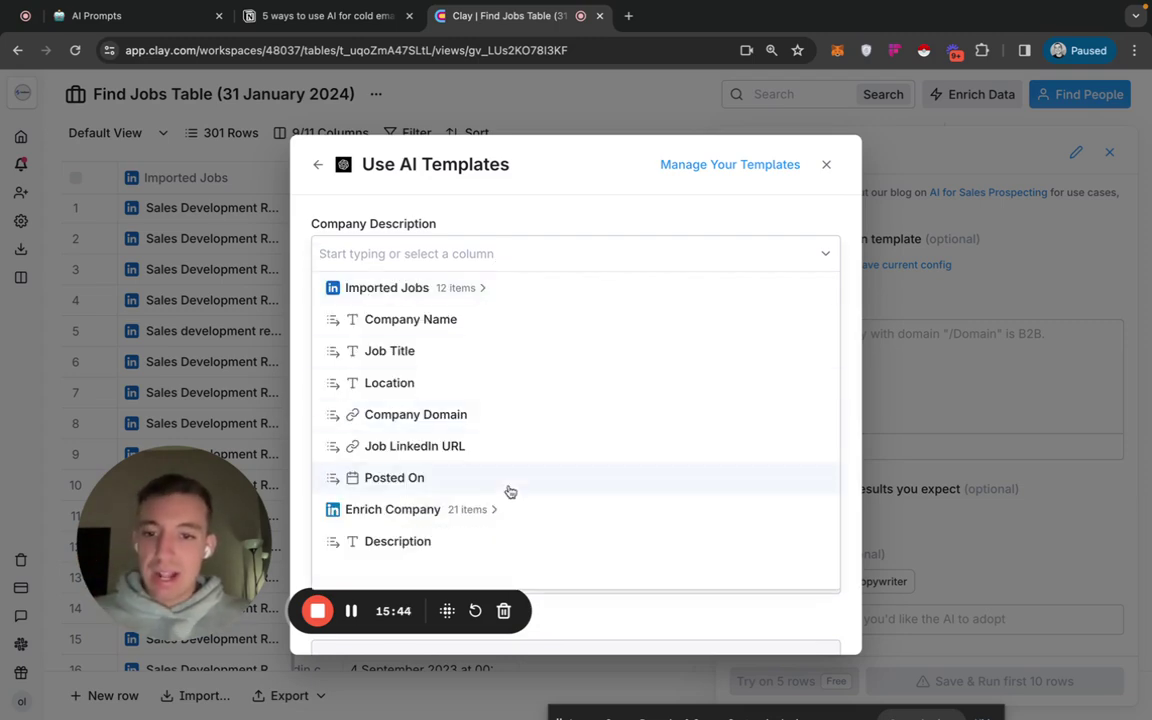
click(427, 541)
click(401, 335)
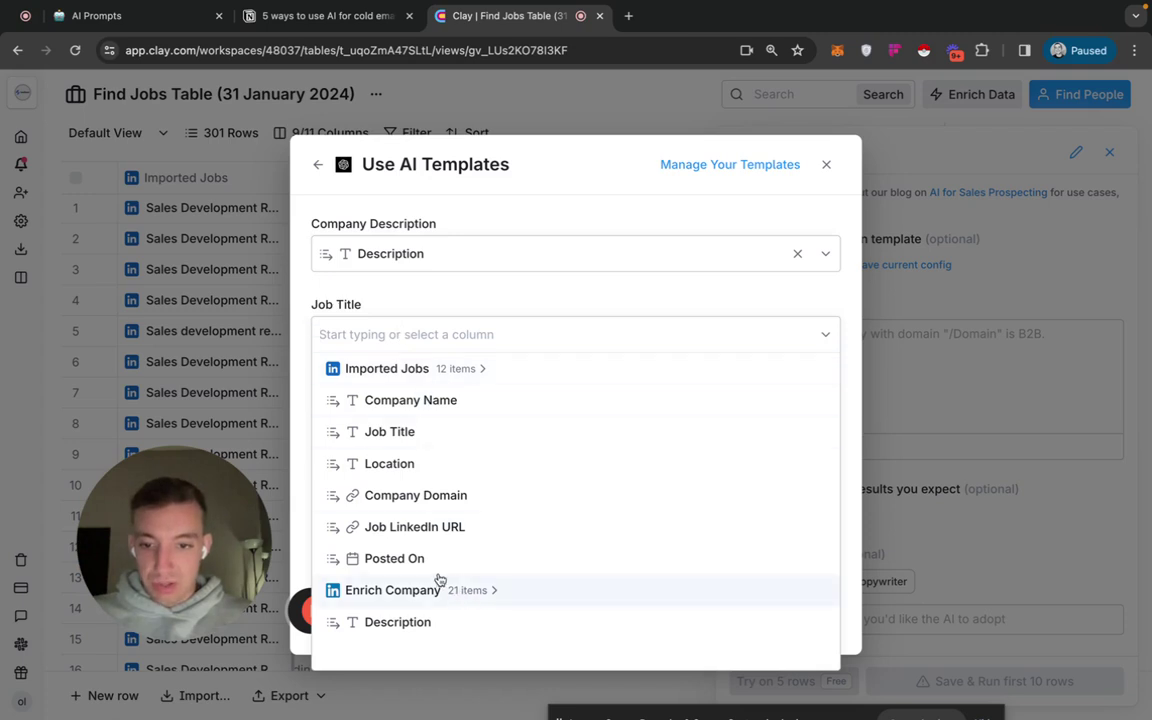
click(411, 436)
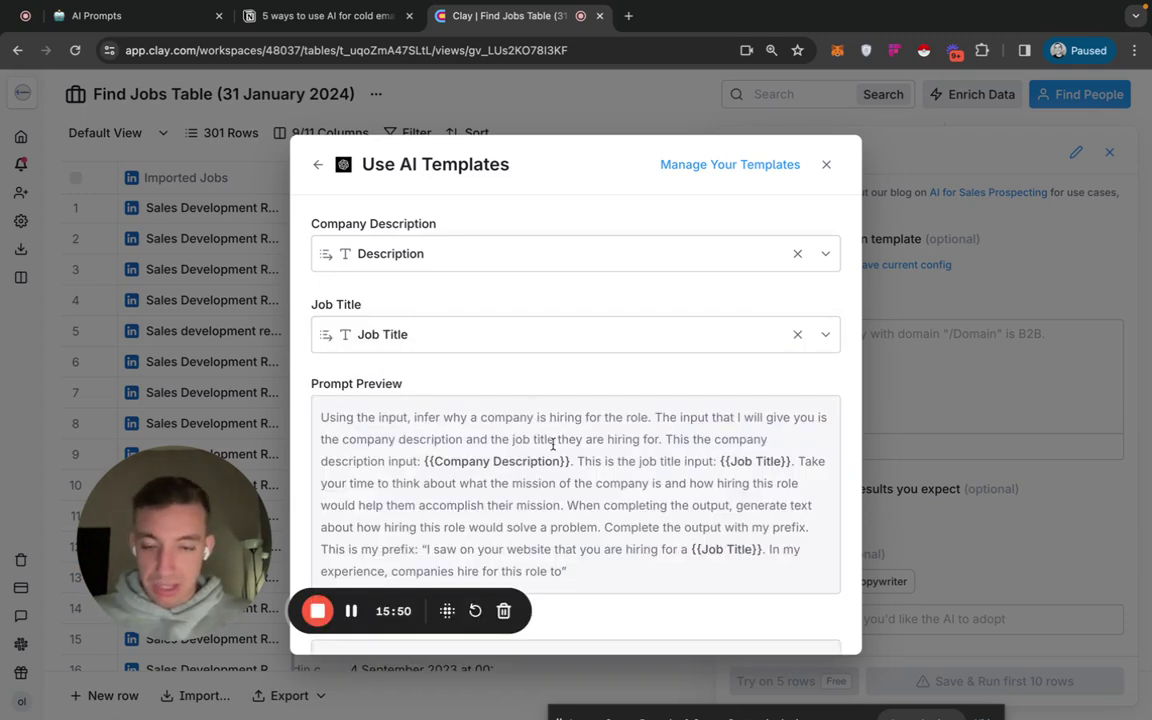
scroll(552, 444, down, 2)
drag(196, 464, 210, 320)
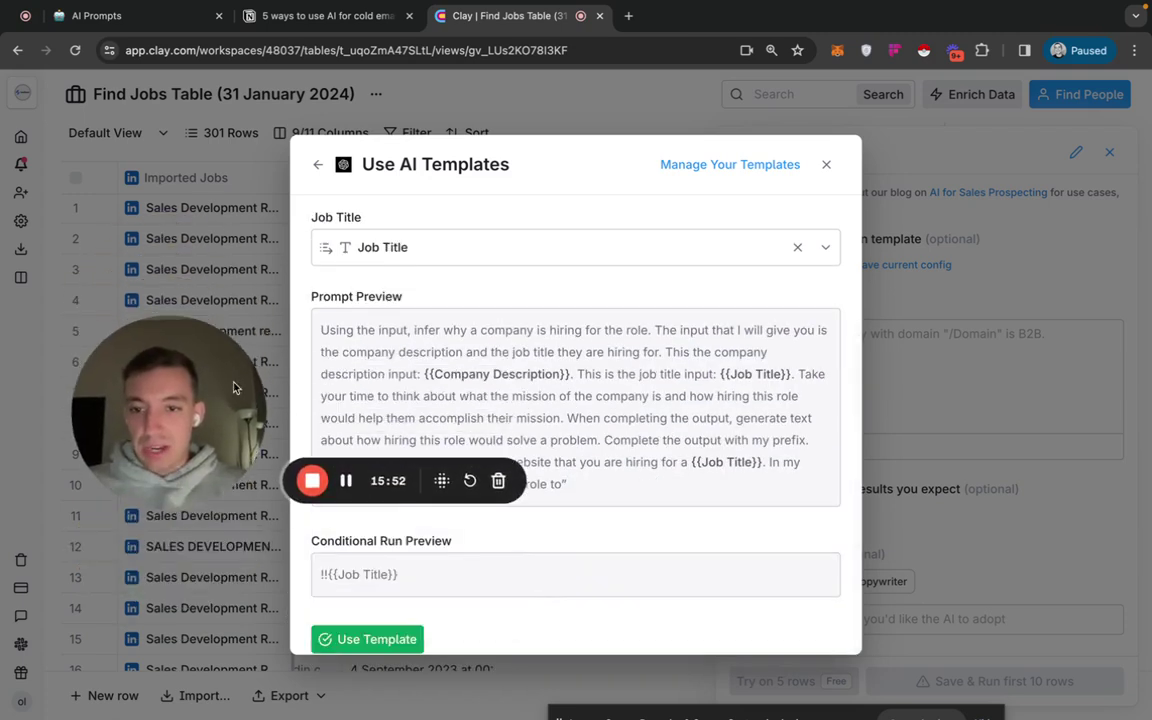
click(404, 638)
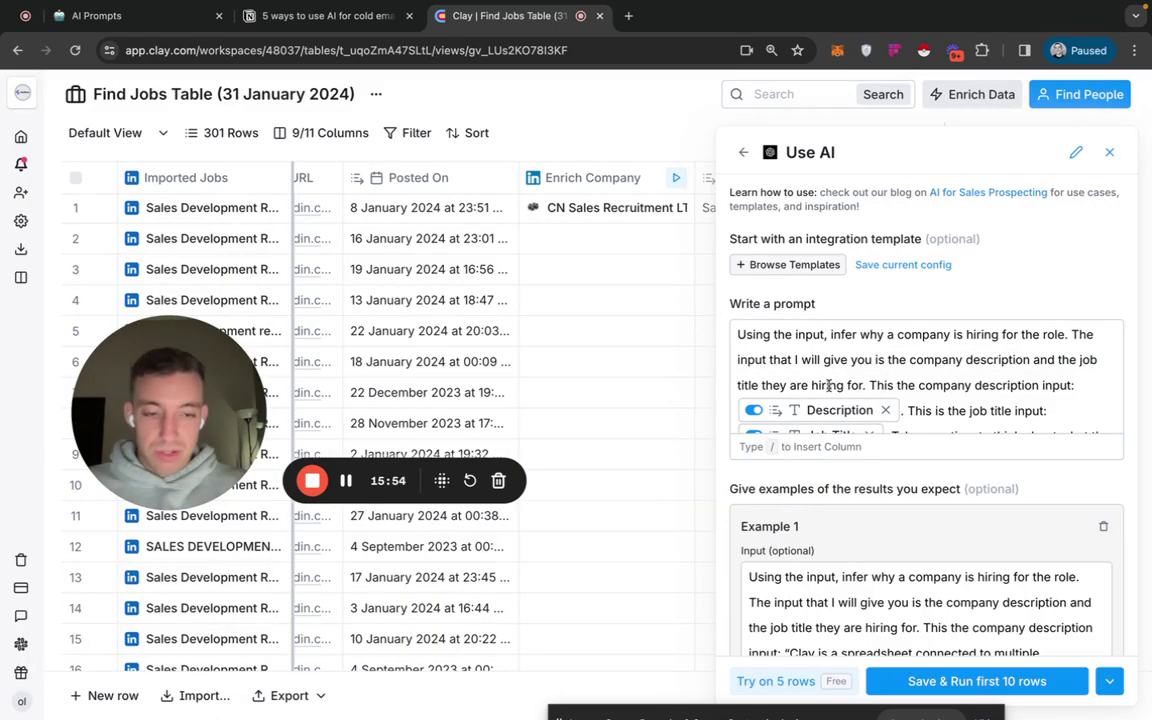
- Expand the Use AI settings for the job openings prompt and set the model to gpt-4-1106-preview (Turbo)
scroll(782, 430, down, 5)
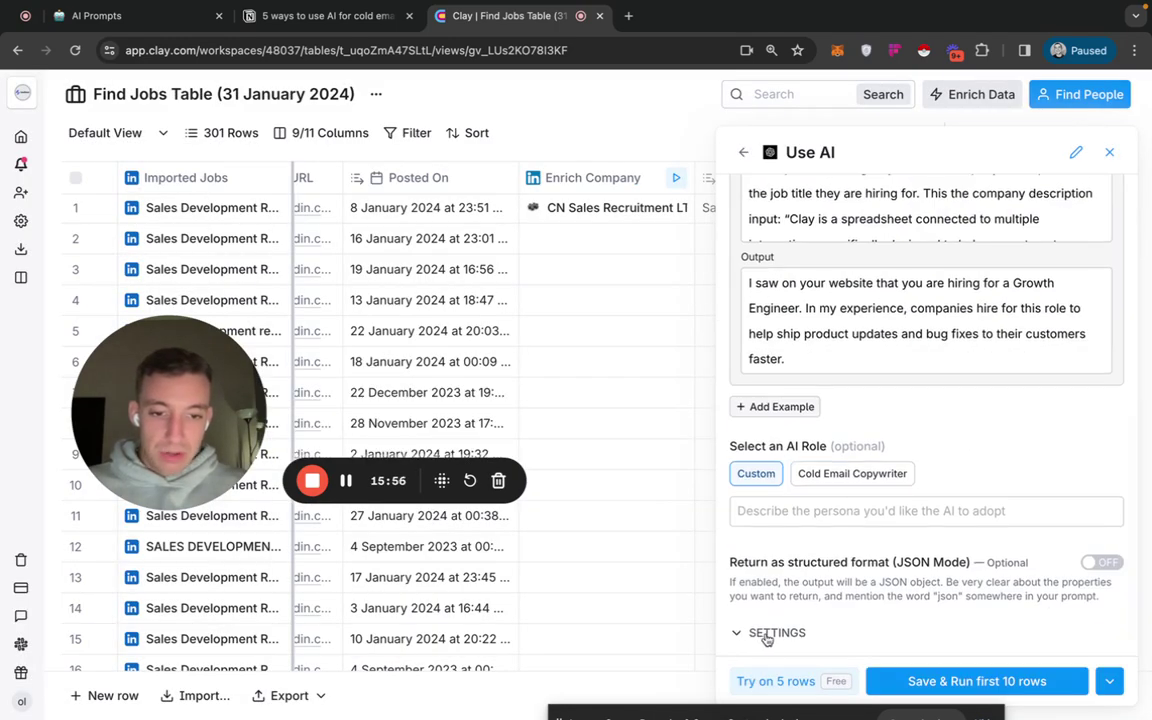
click(770, 633)
scroll(790, 560, down, 6)
click(850, 271)
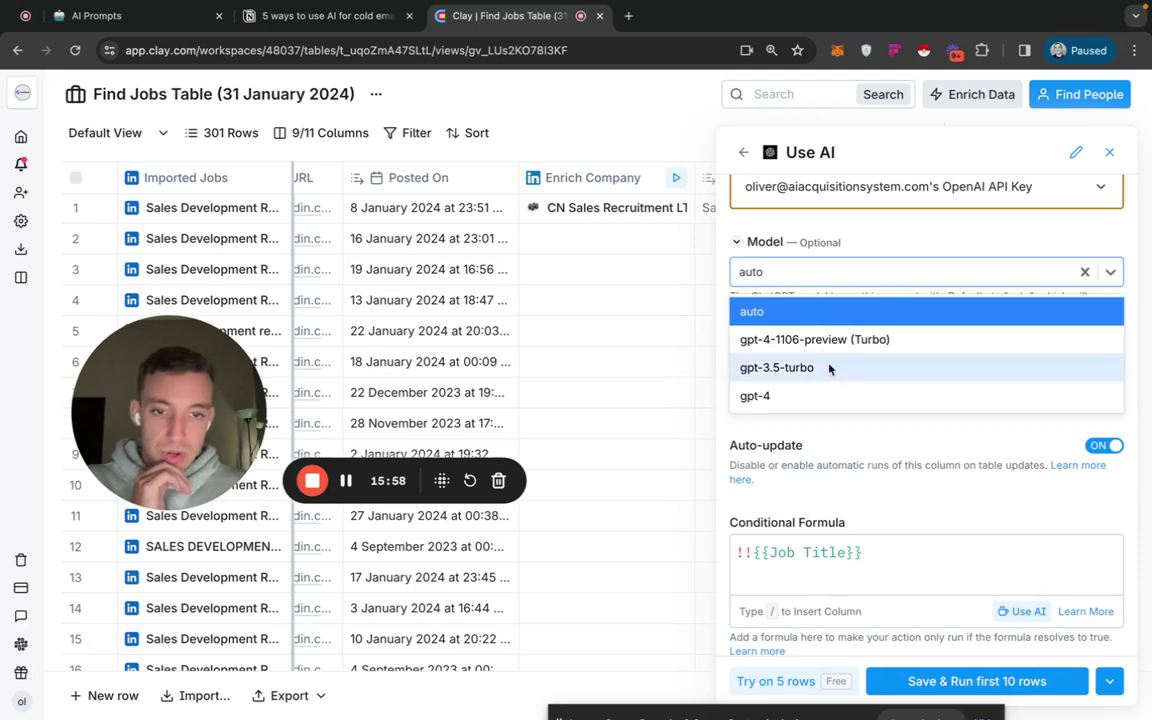
click(815, 339)
- Try the job openings prompt on 5 rows and read through the generated first lines
click(780, 681)
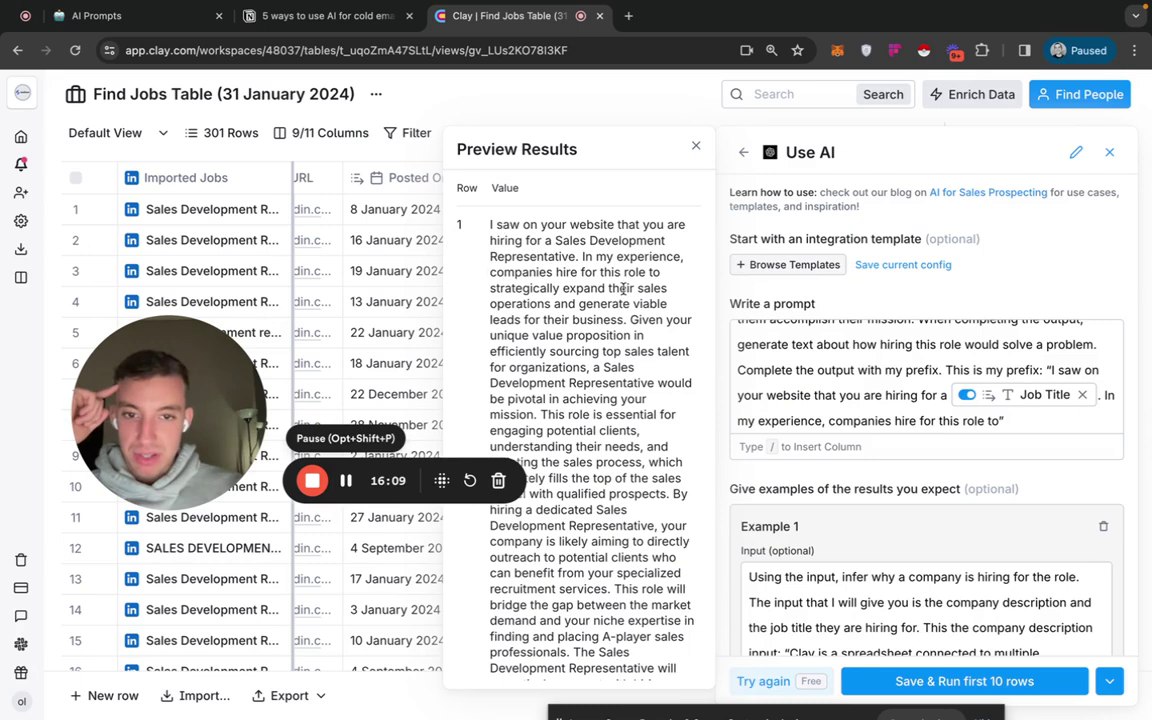
scroll(545, 272, down, 4)
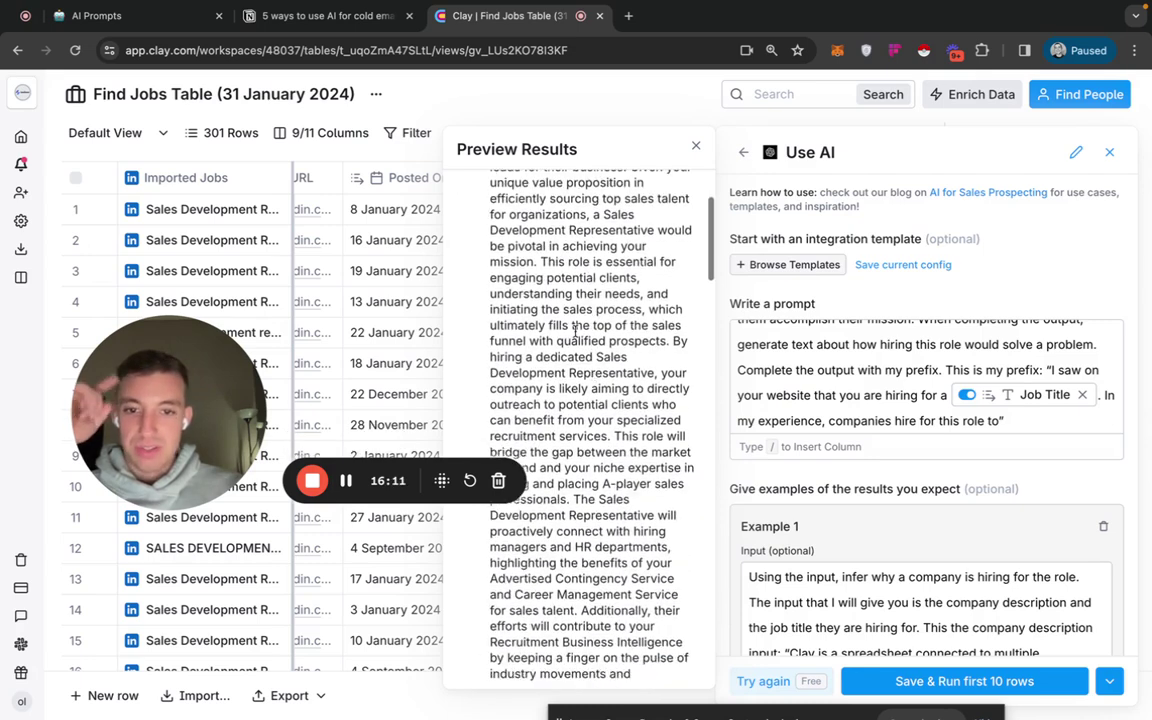
scroll(605, 373, down, 1)
scroll(605, 373, down, 5)
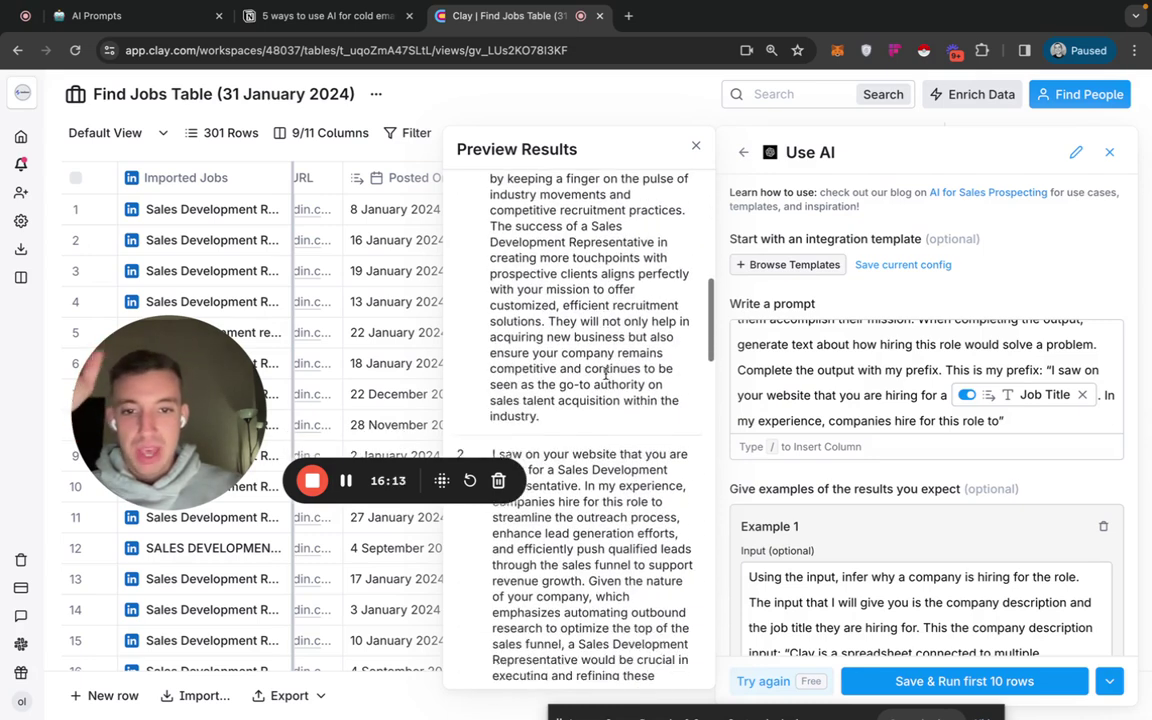
- Append "Keep your output to less than 15 words." to the end of the prompt and rerun the 5-row preview
scroll(920, 383, up, 5)
scroll(920, 383, down, 2)
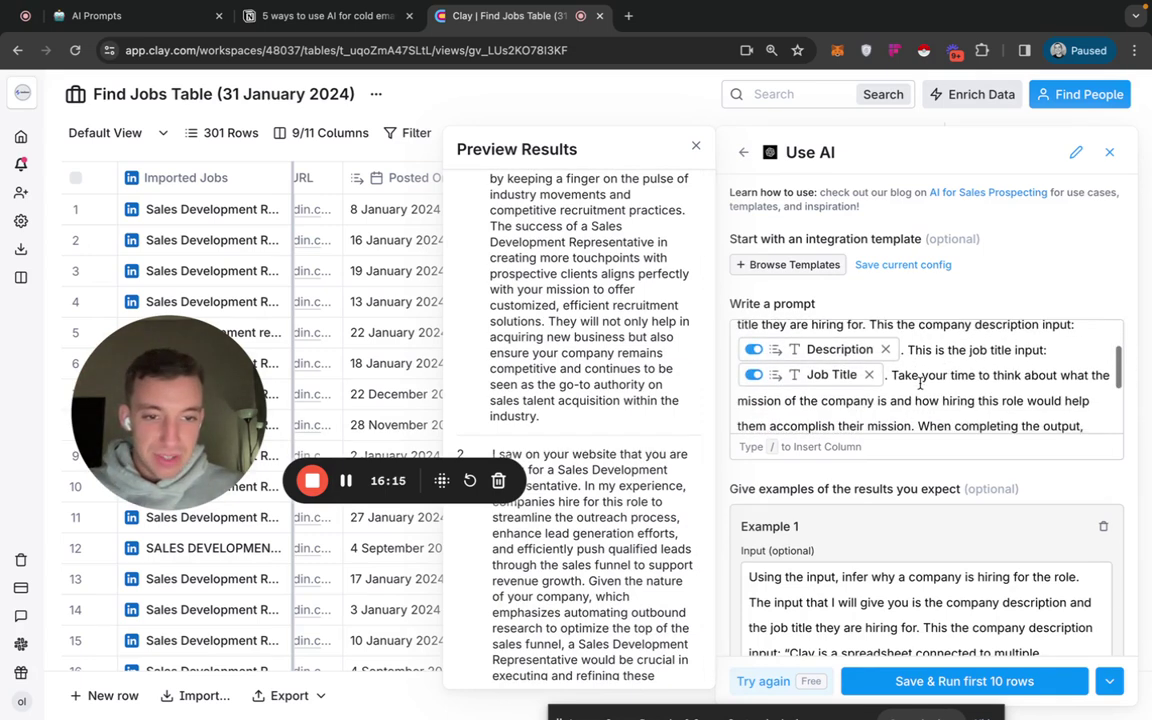
scroll(920, 383, up, 2)
scroll(1016, 424, down, 3)
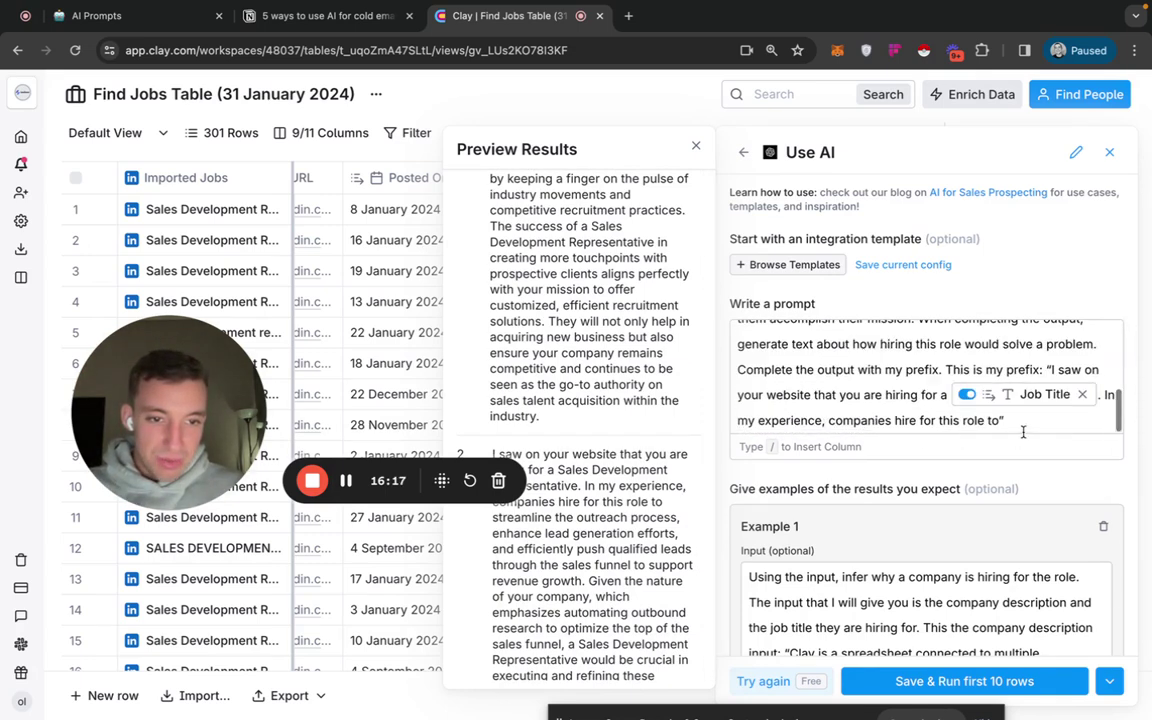
click(1026, 422)
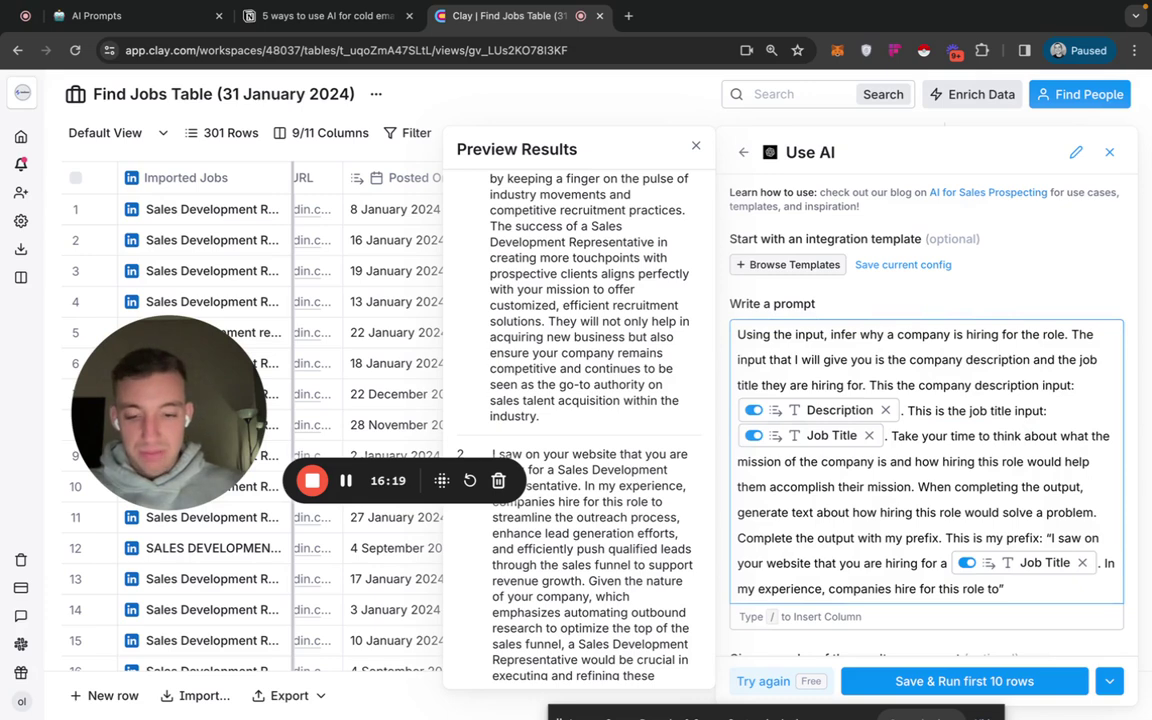
text(your)
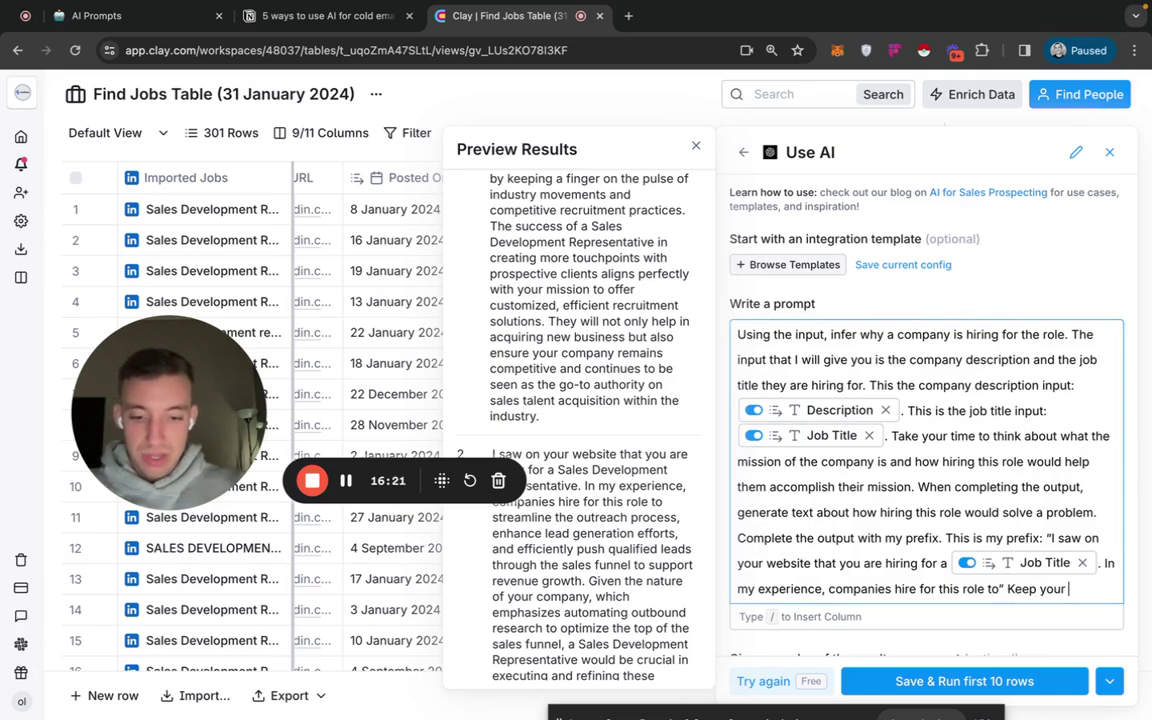
text( output to les)
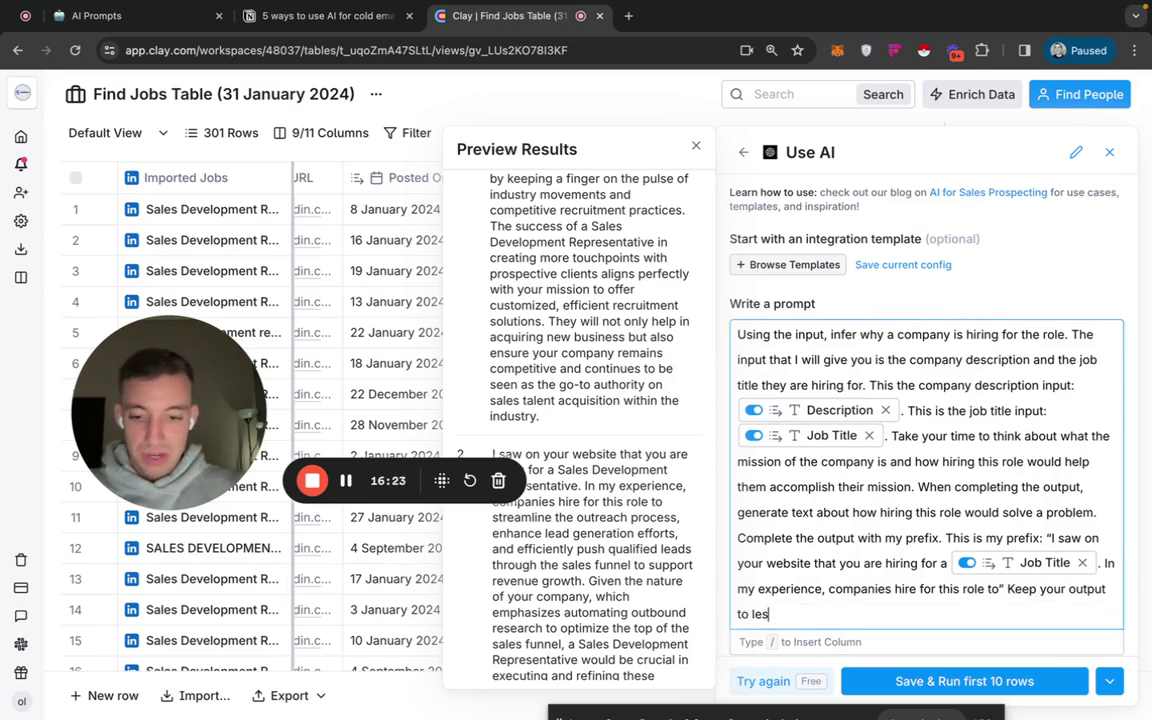
text(s than 15 words.)
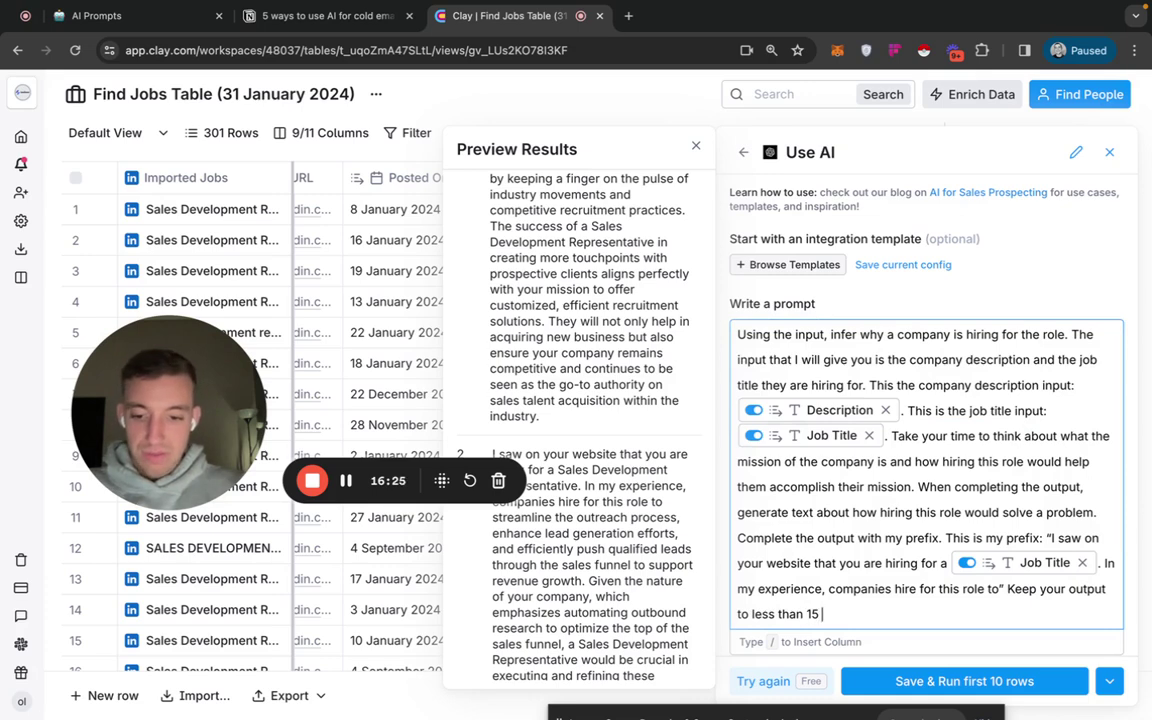
click(762, 681)
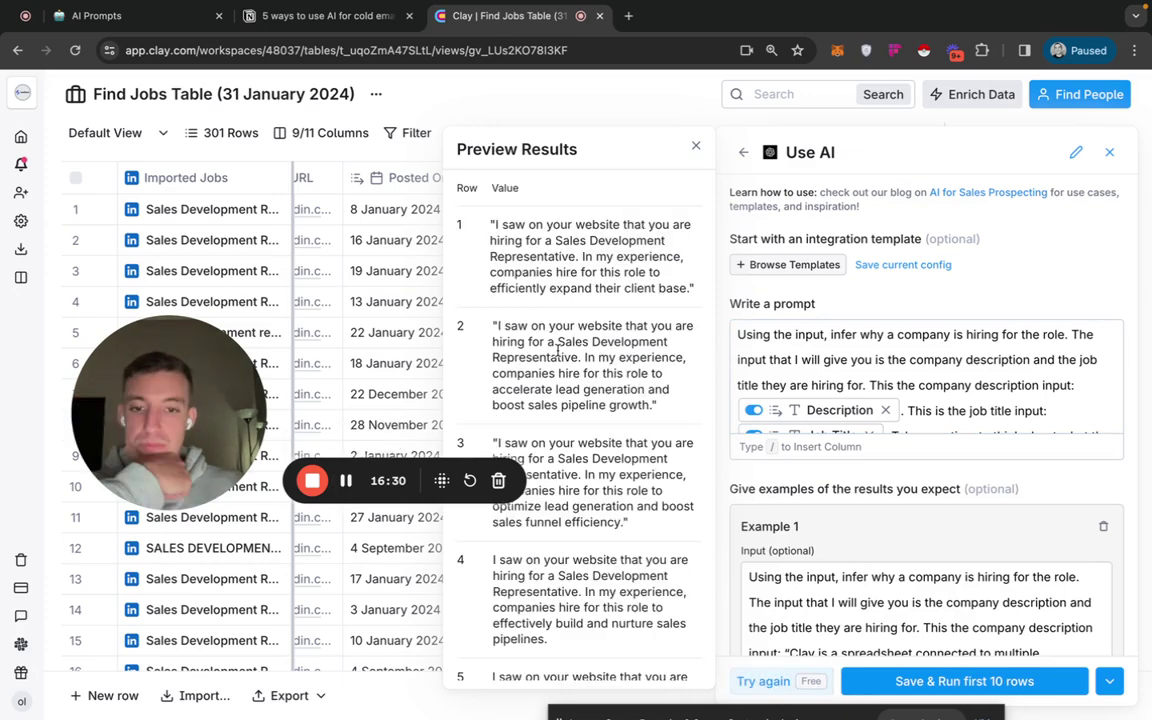
- Read through the regenerated first lines for the five preview rows and bring the table's Company Name column into view
drag(494, 224, 628, 236)
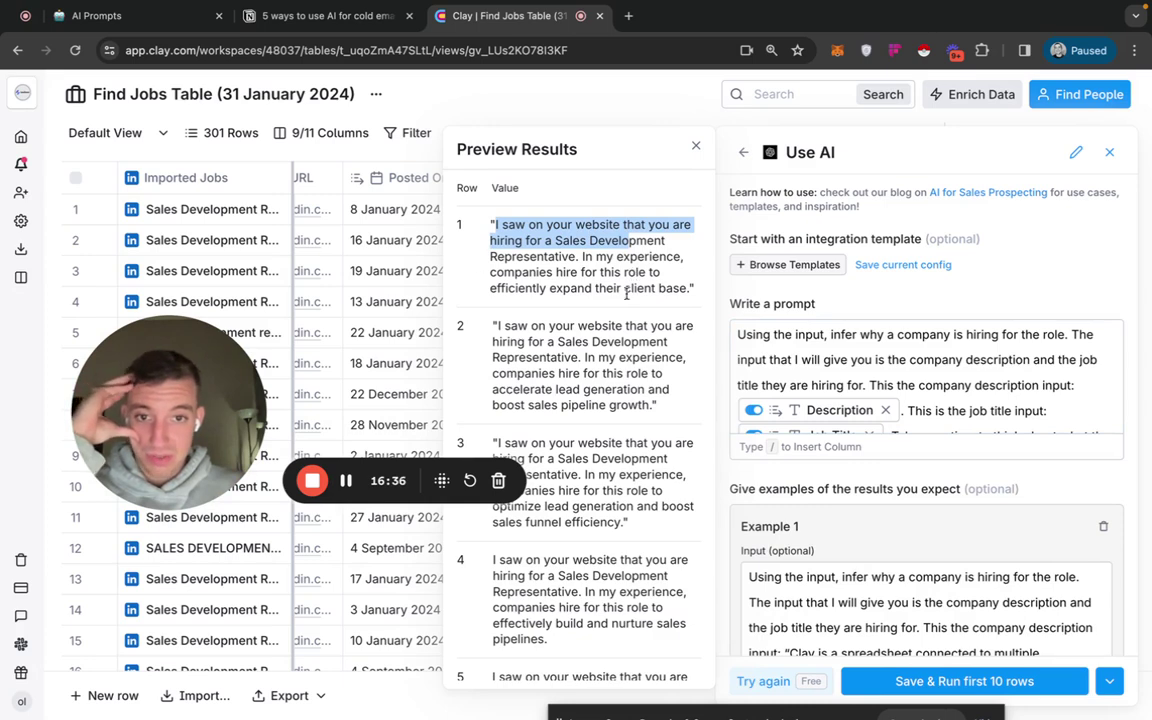
scroll(628, 351, down, 1)
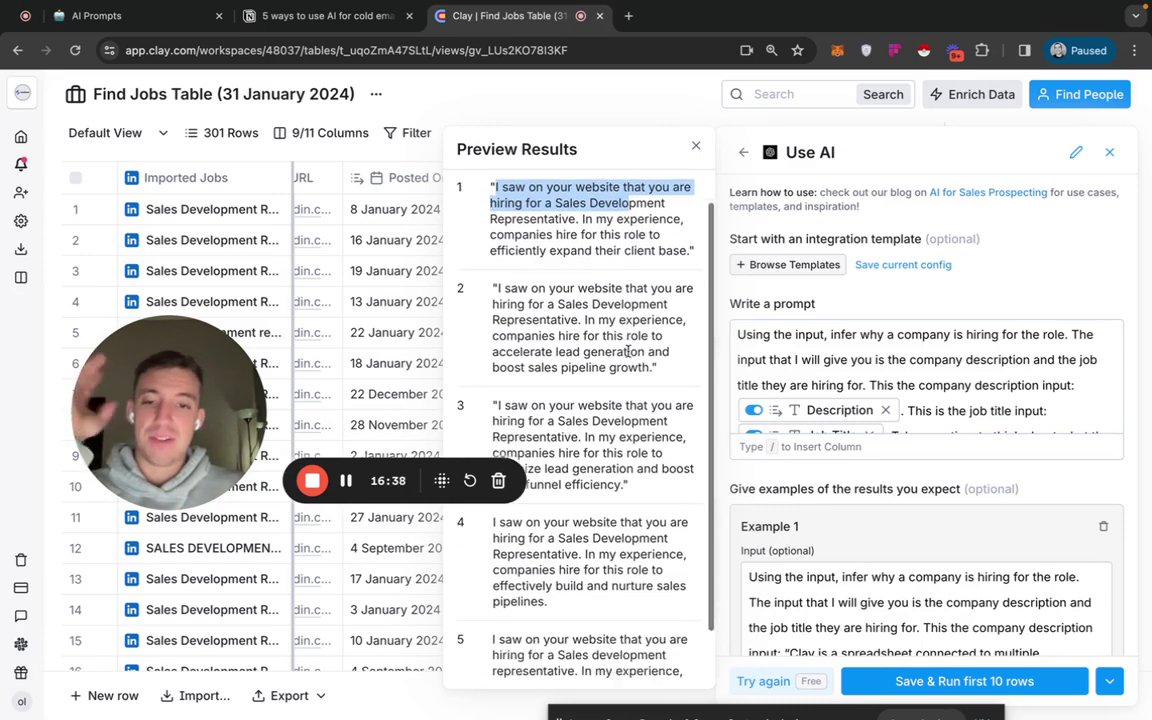
scroll(628, 351, up, 1)
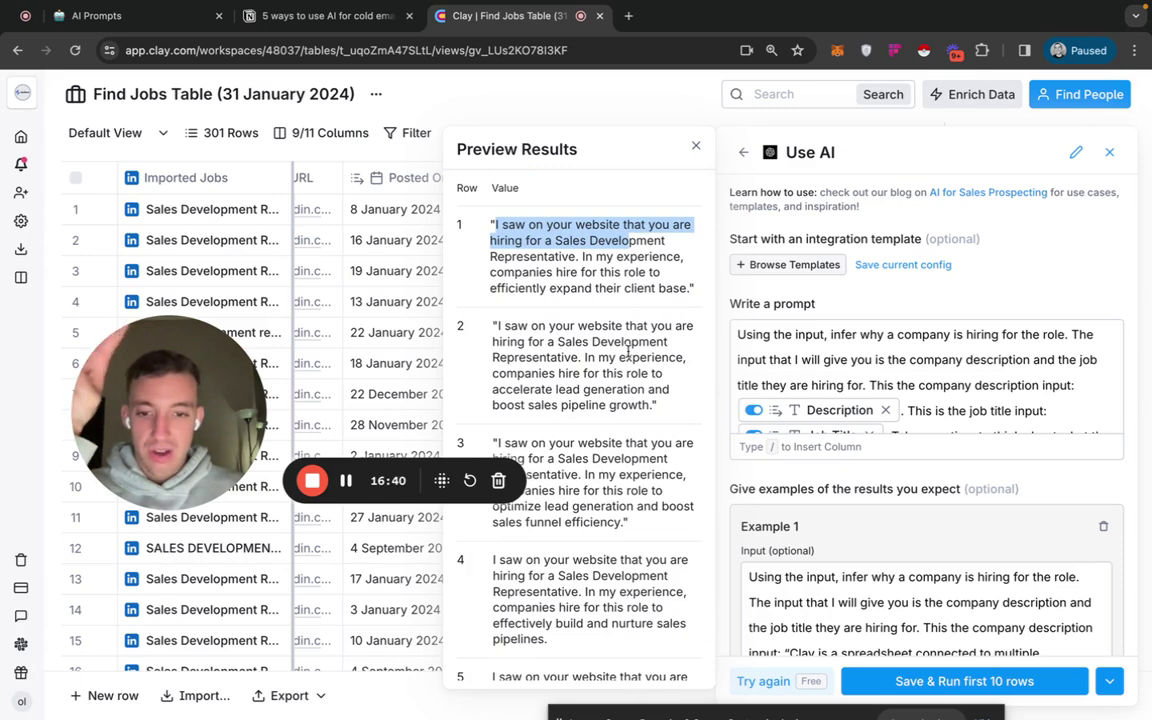
scroll(628, 351, down, 1)
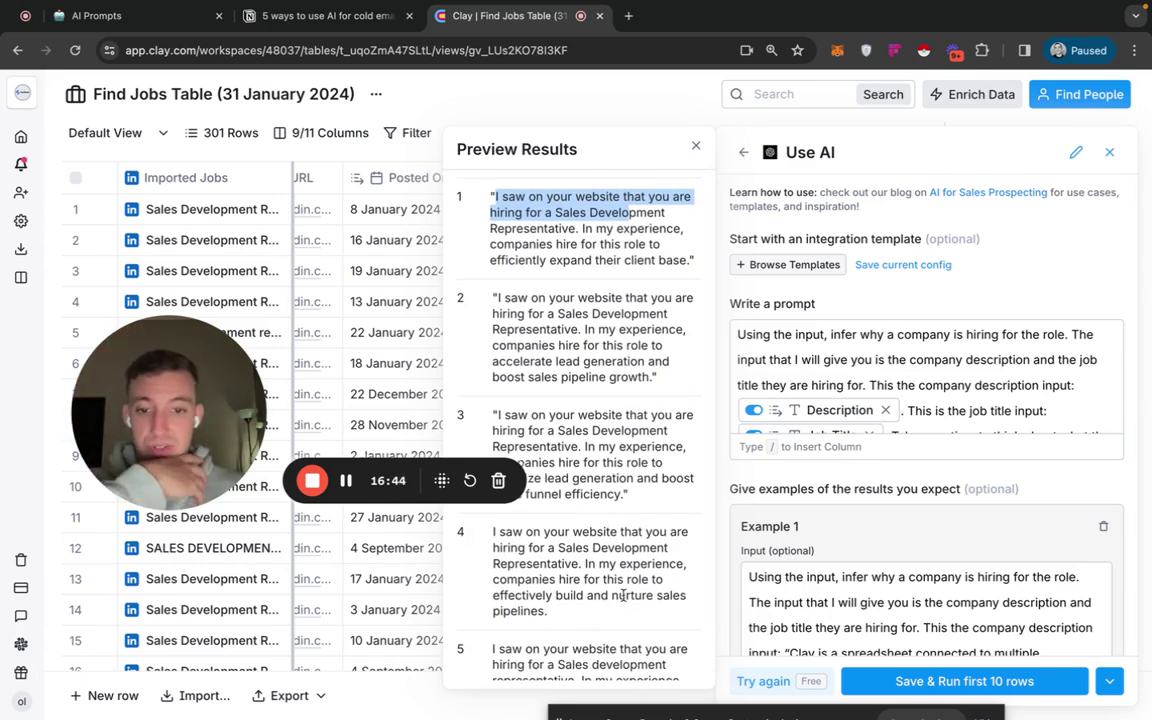
scroll(621, 508, down, 3)
scroll(621, 506, up, 4)
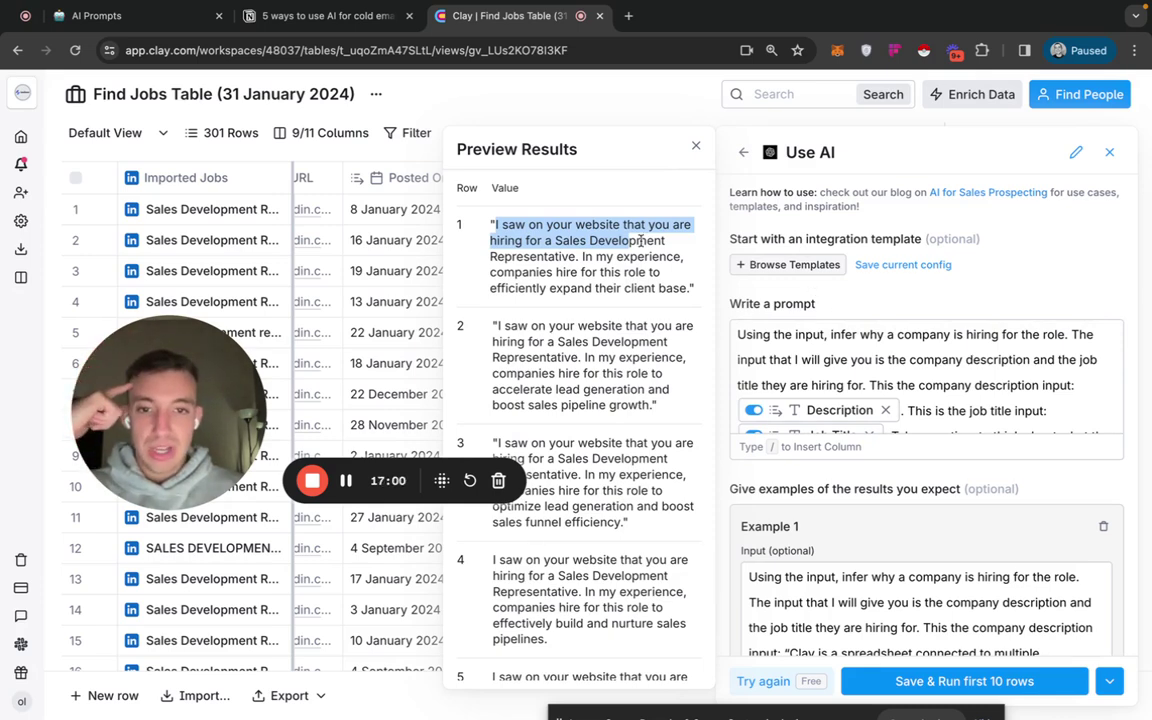
click(546, 232)
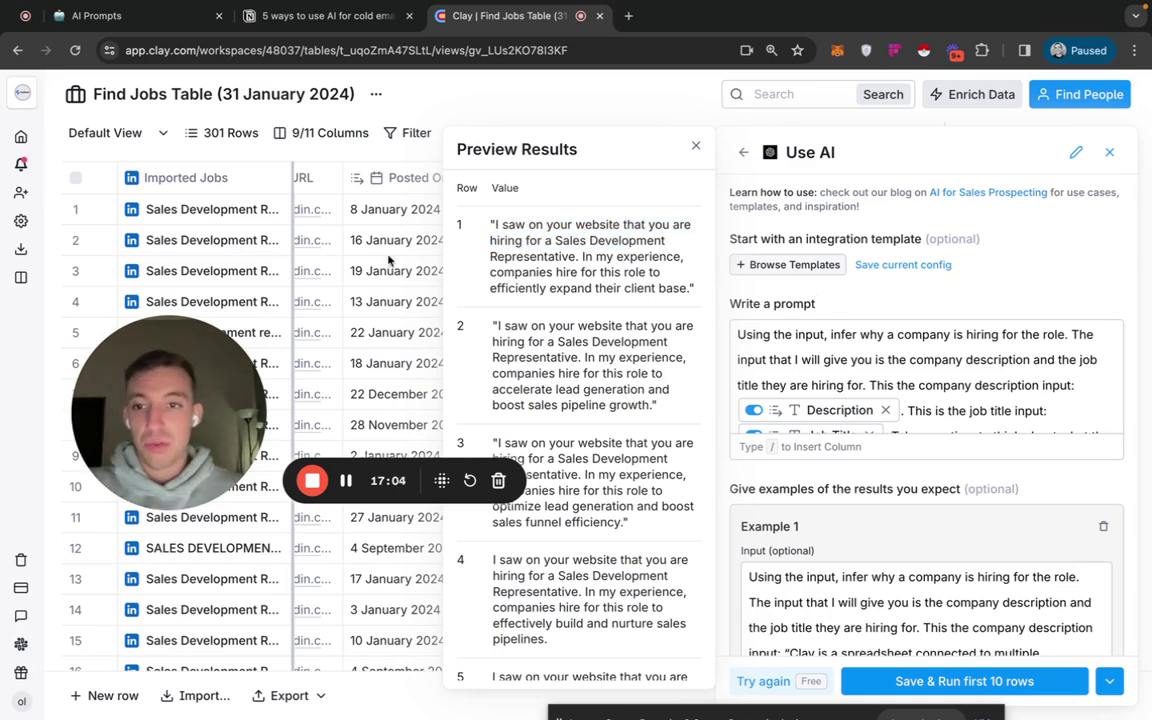
scroll(370, 213, left, 5)
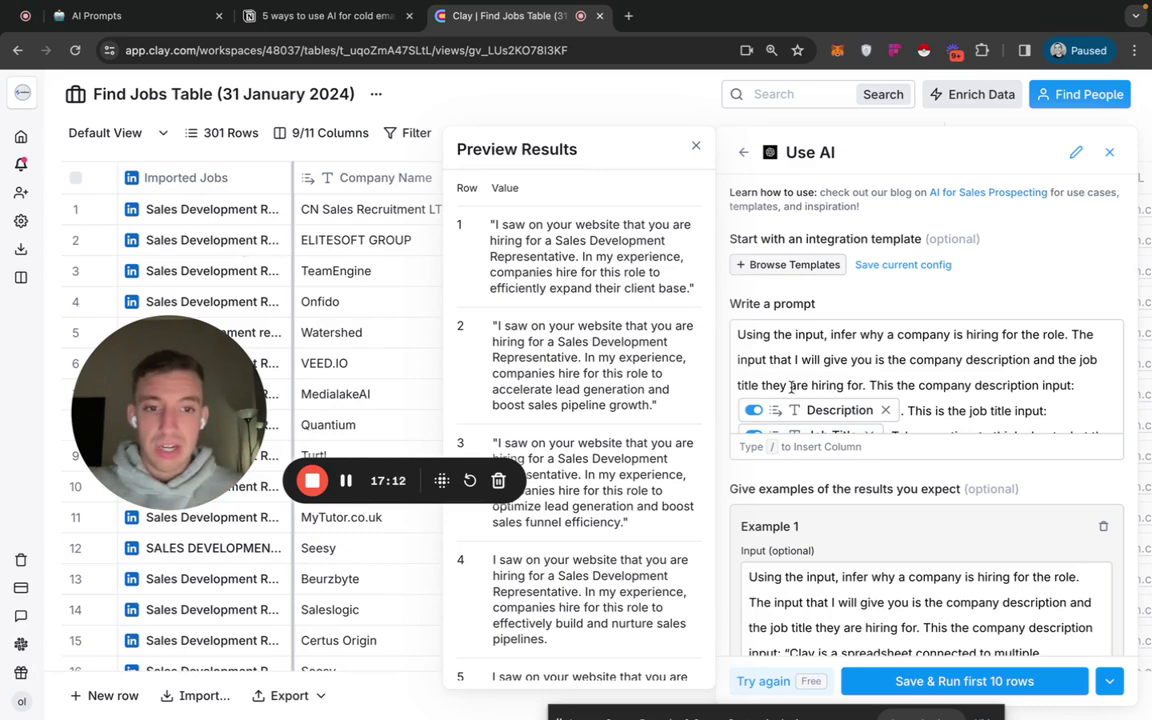
- Review the job openings prompt and its Example 1 output, comparing them with the first line generated for row 1
scroll(969, 413, down, 2)
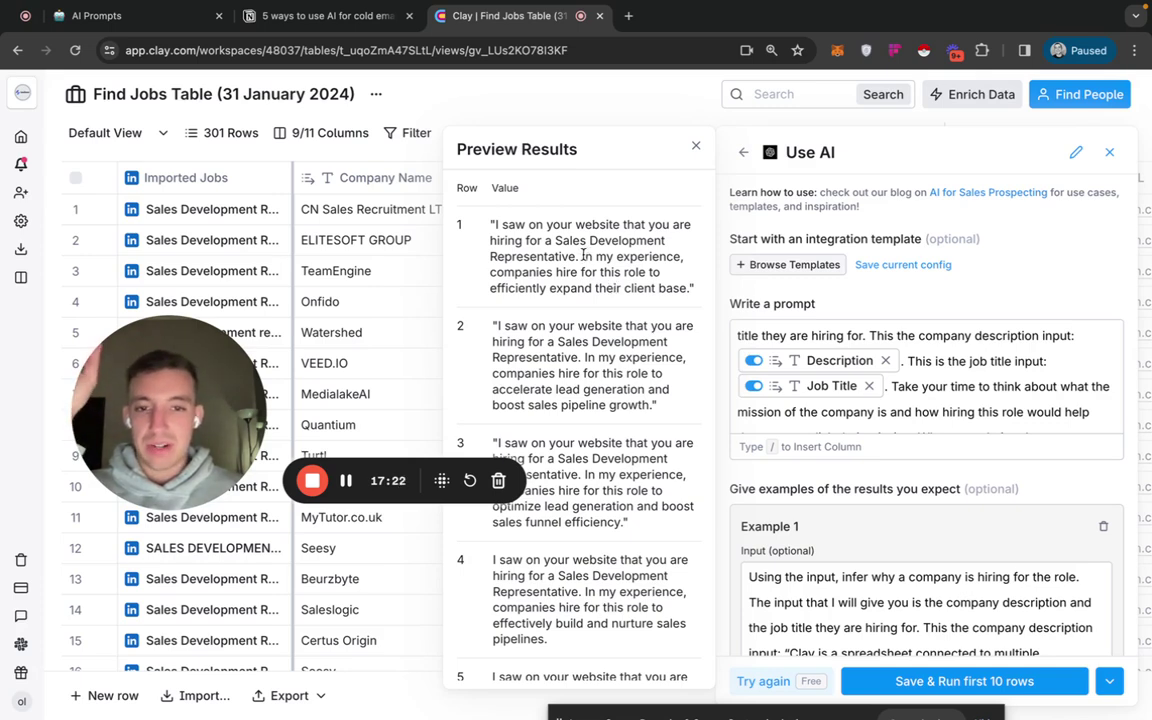
scroll(1016, 405, down, 3)
scroll(1010, 400, up, 1)
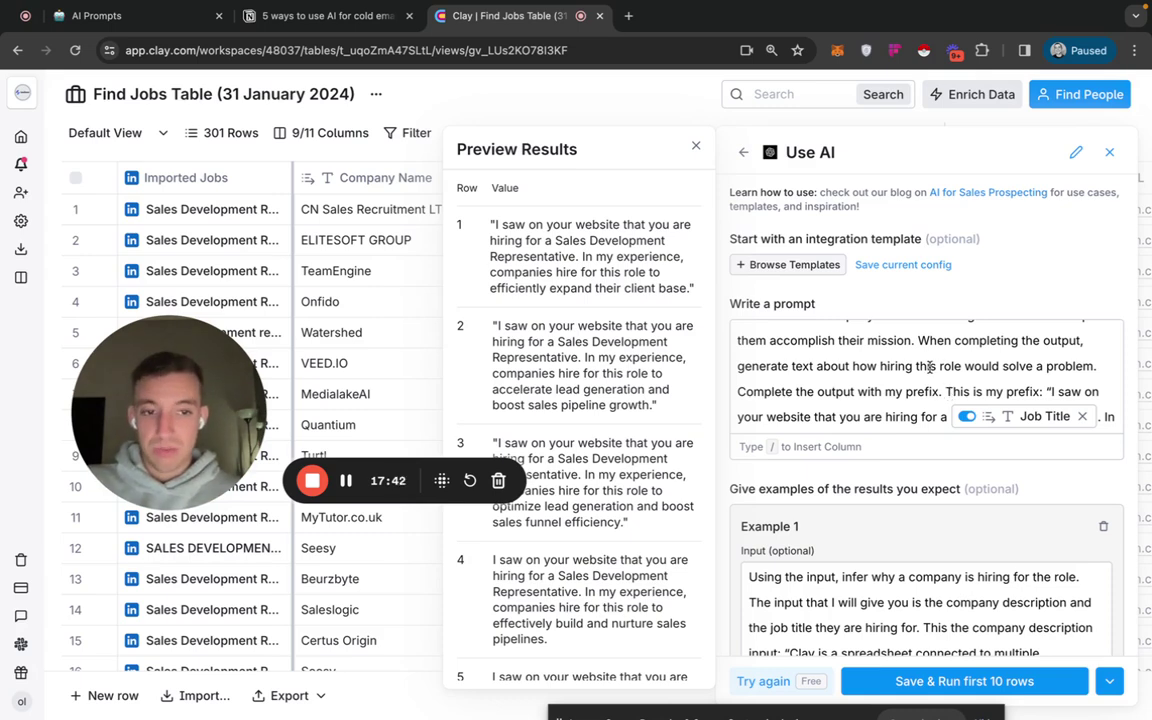
scroll(930, 366, down, 2)
scroll(928, 370, up, 5)
scroll(926, 374, down, 6)
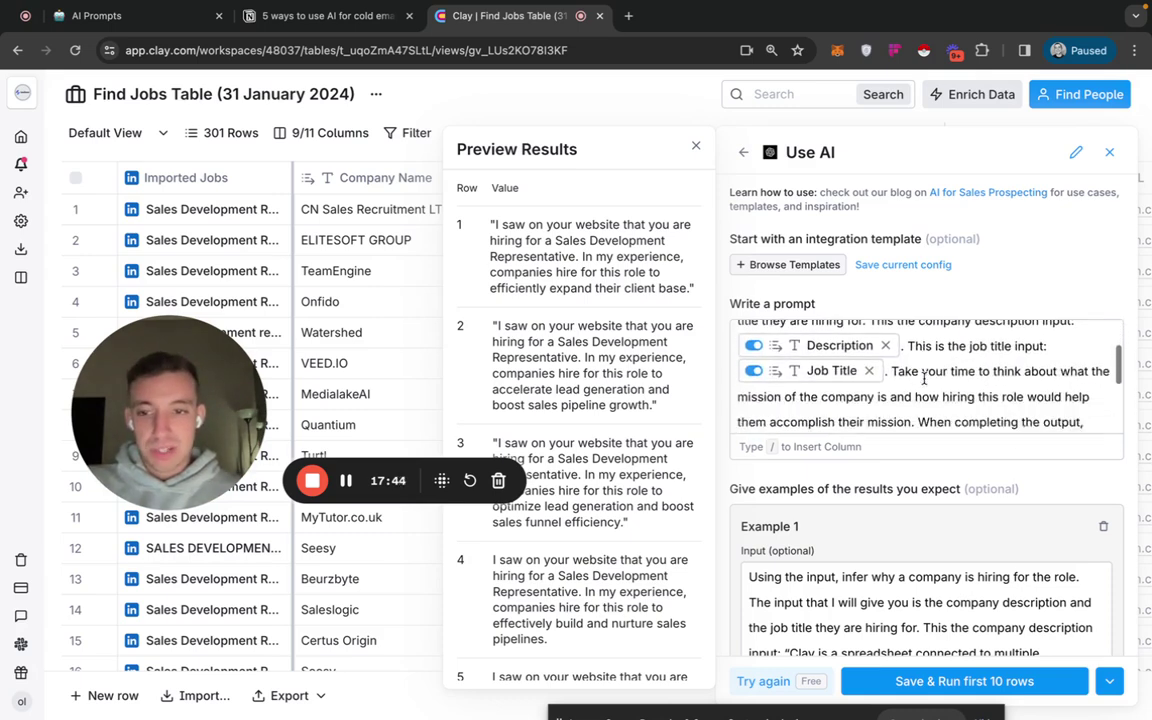
scroll(924, 380, up, 5)
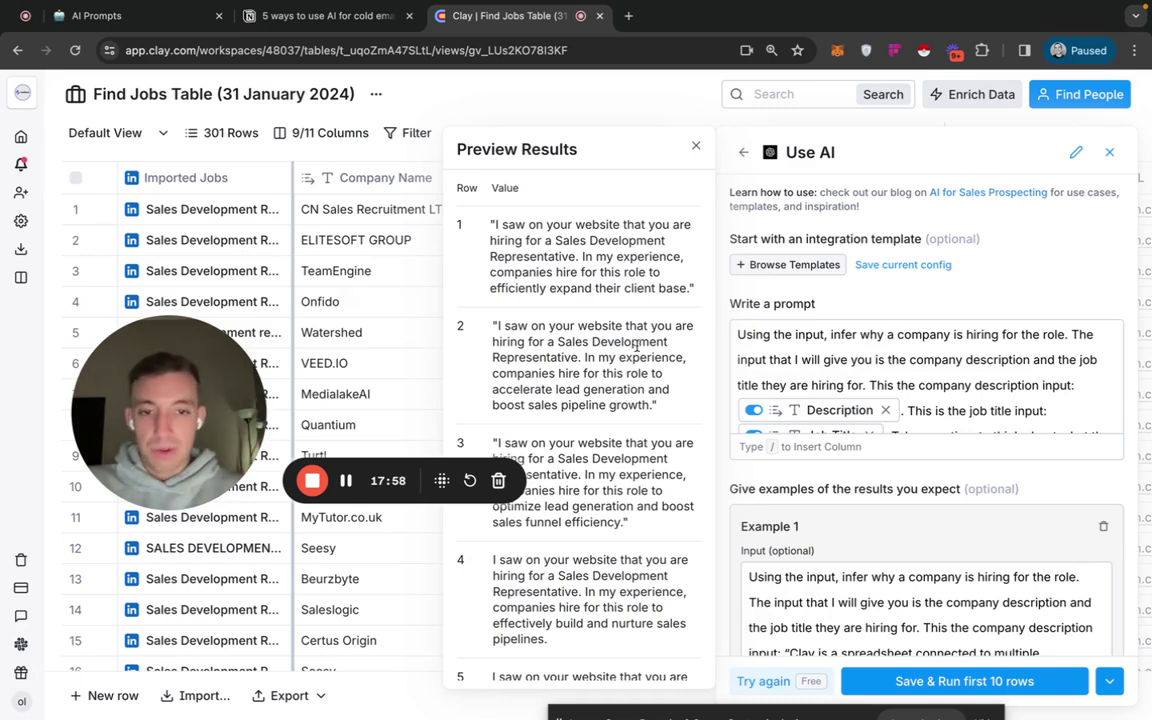
scroll(872, 402, down, 5)
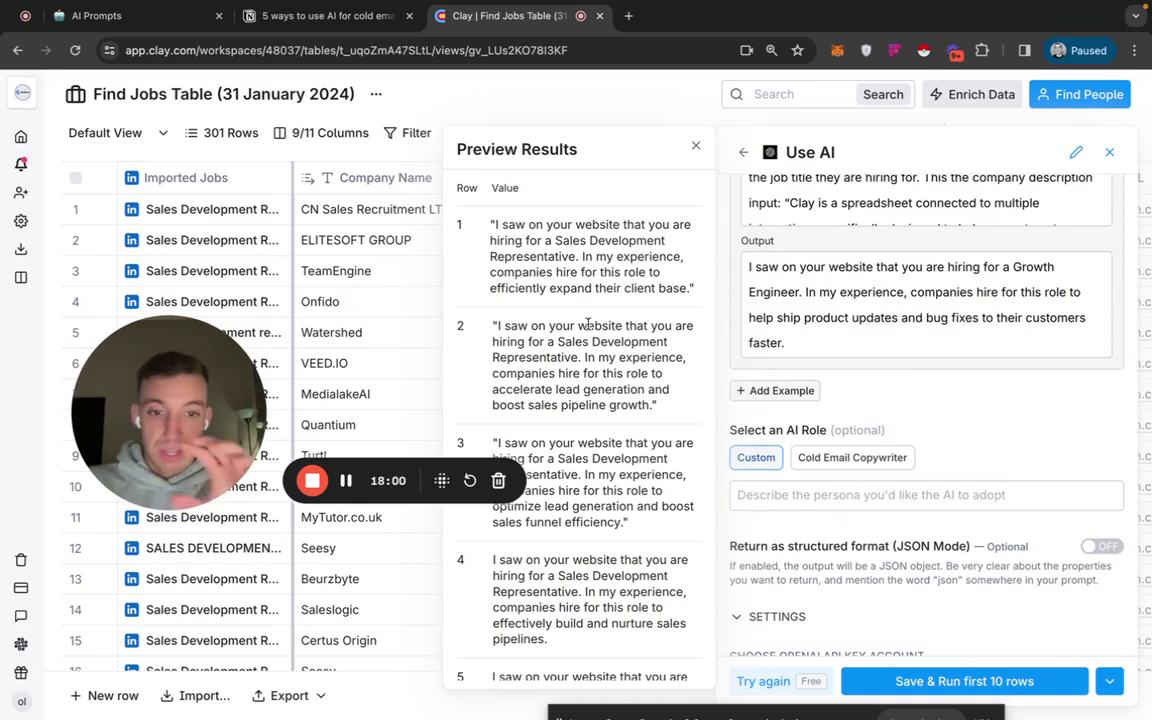
drag(492, 223, 692, 288)
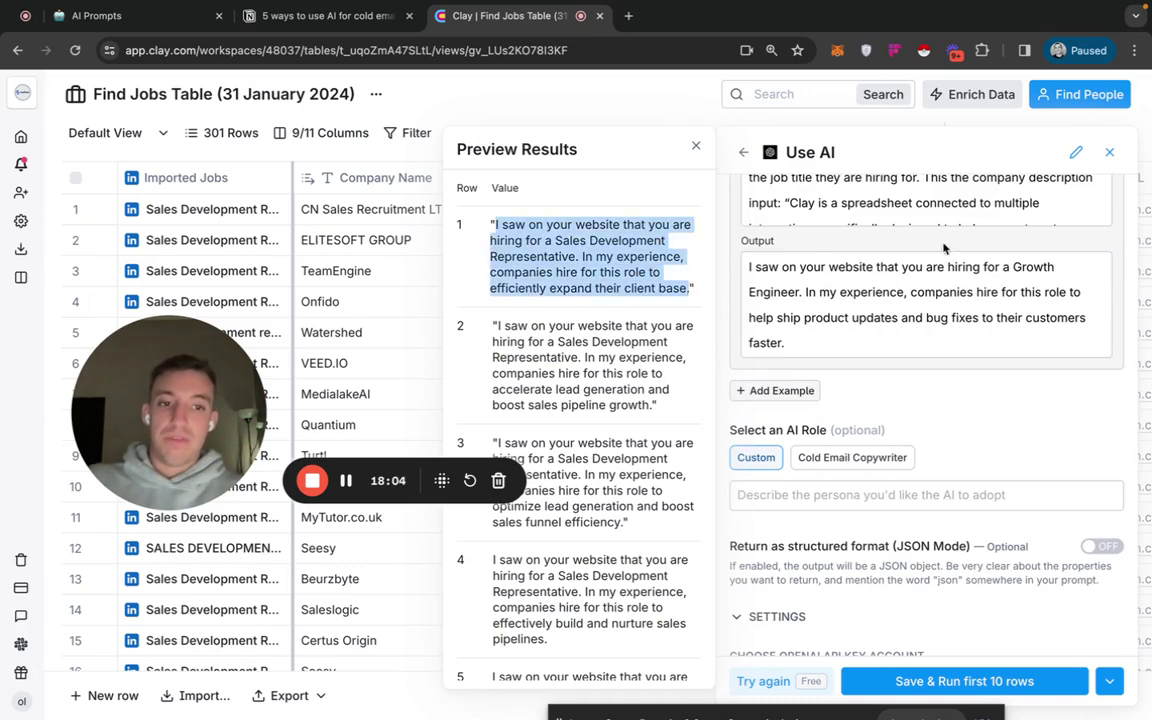
scroll(938, 245, up, 4)
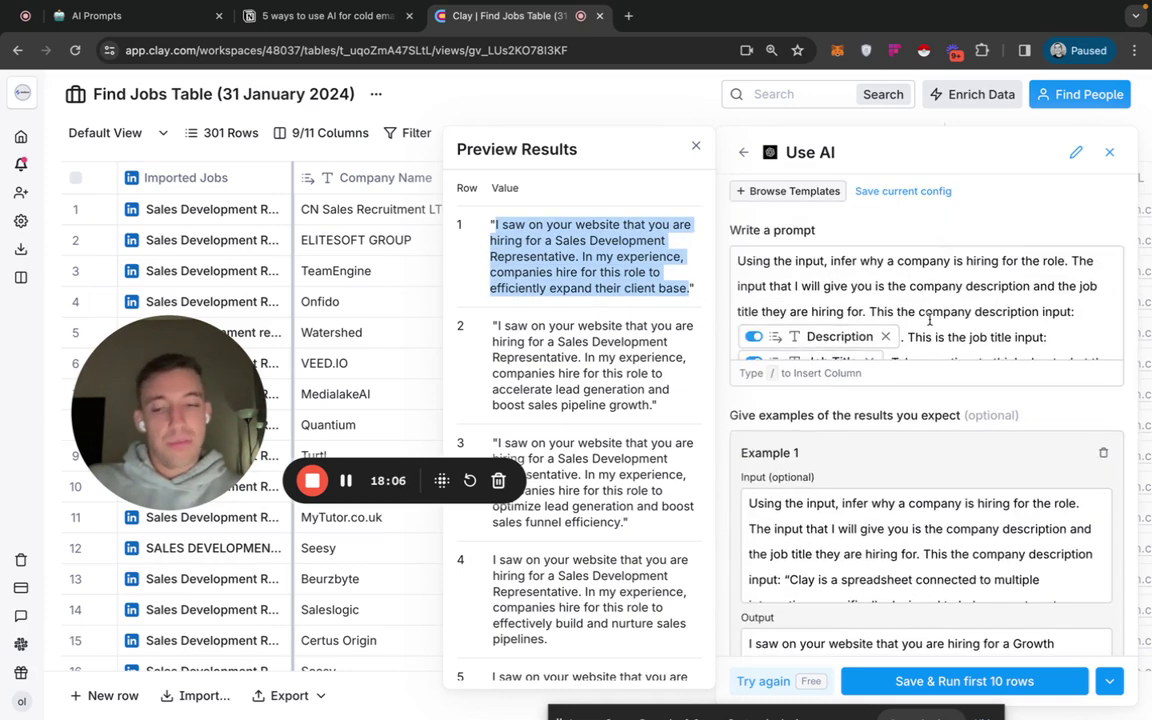